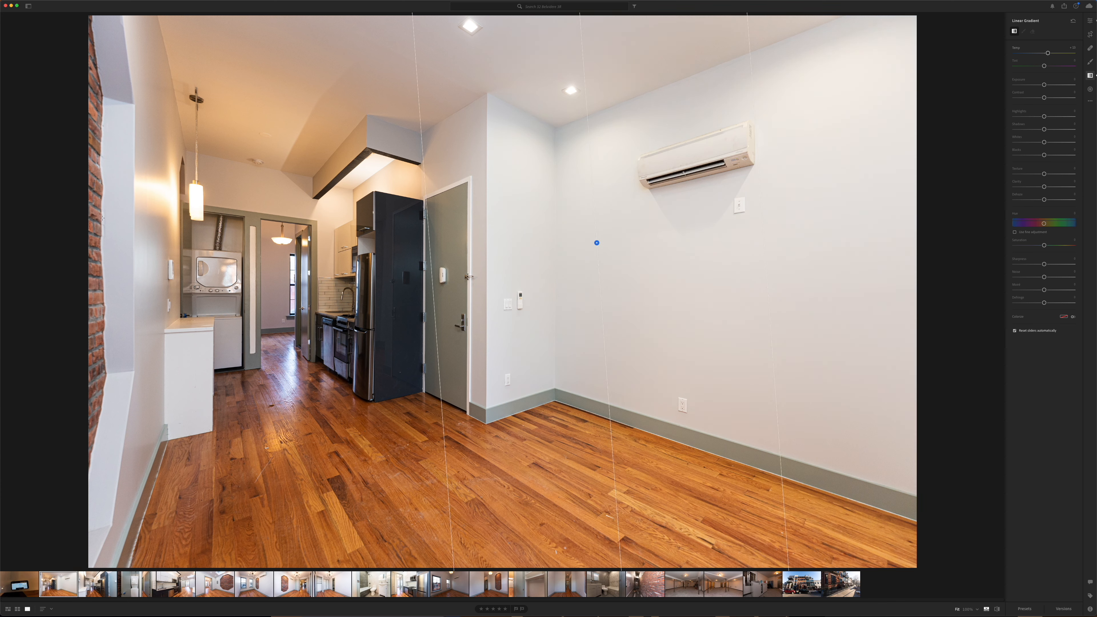
Add a radial gradient over the hallway and kitchen area, toggle its Invert option and moderately lower its Temp
{"action": "left_click", "coordinate": [1090, 89]}
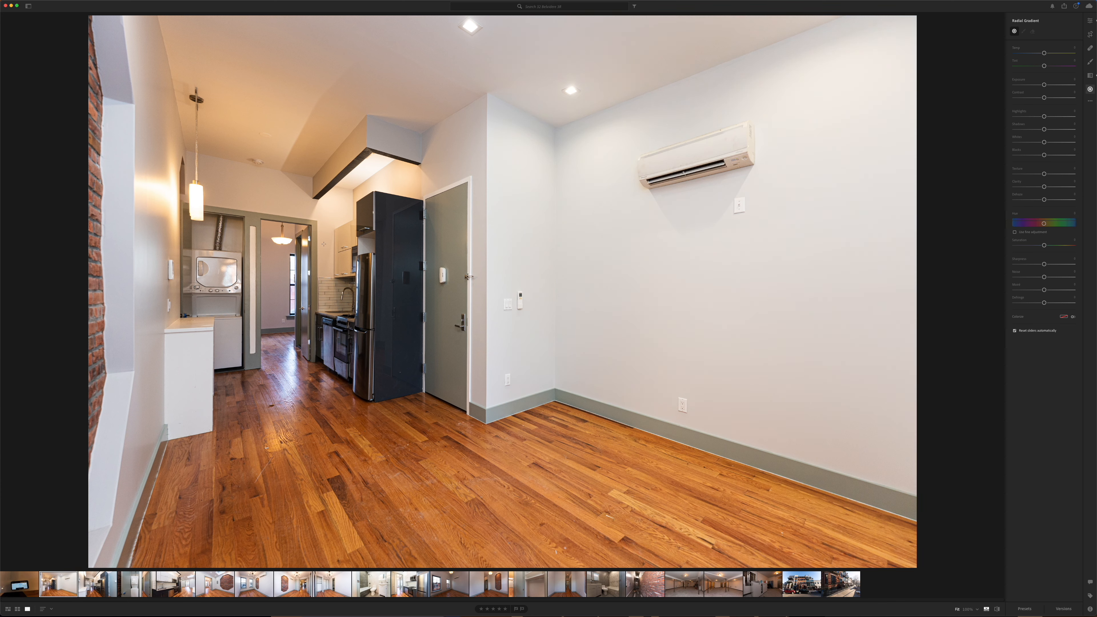
{"action": "mouse_move", "coordinate": [287, 251]}
{"action": "left_mouse_down"}
{"action": "mouse_move", "coordinate": [431, 447]}
{"action": "mouse_move", "coordinate": [417, 498]}
{"action": "left_mouse_up"}
{"action": "mouse_move", "coordinate": [280, 253]}
{"action": "left_mouse_down"}
{"action": "mouse_move", "coordinate": [289, 255]}
{"action": "mouse_move", "coordinate": [270, 245]}
{"action": "mouse_move", "coordinate": [279, 245]}
{"action": "left_mouse_up"}
{"action": "left_click", "coordinate": [1014, 55]}
{"action": "left_click_drag", "start_coordinate": [1044, 79], "coordinate": [1035, 78]}
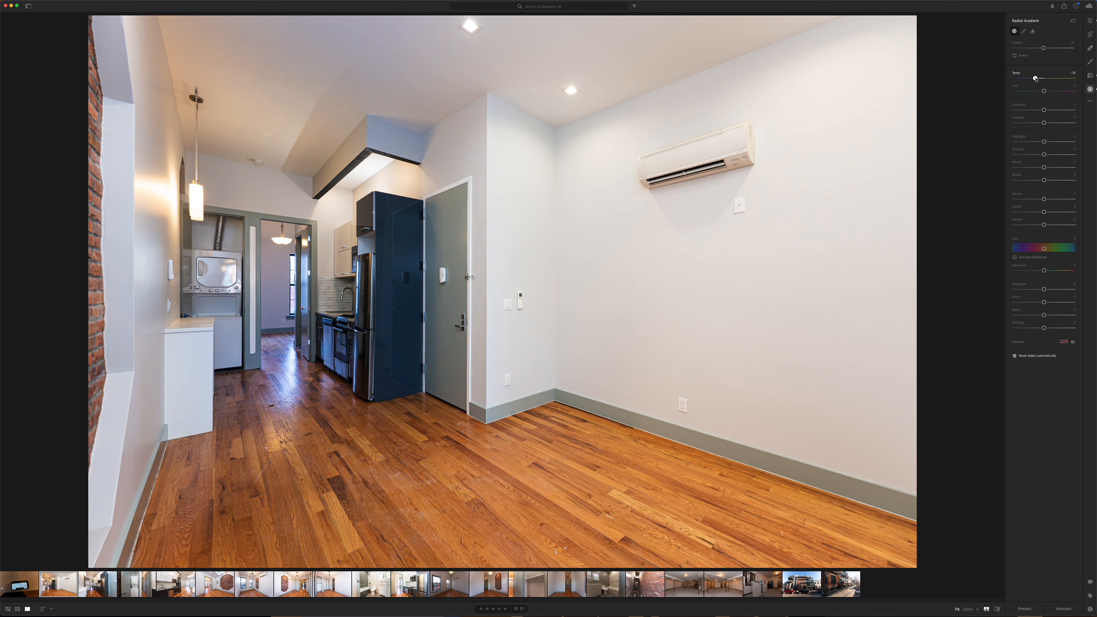
{"action": "left_click_drag", "start_coordinate": [1044, 110], "coordinate": [1040, 79]}
{"action": "left_click", "coordinate": [1089, 89]}
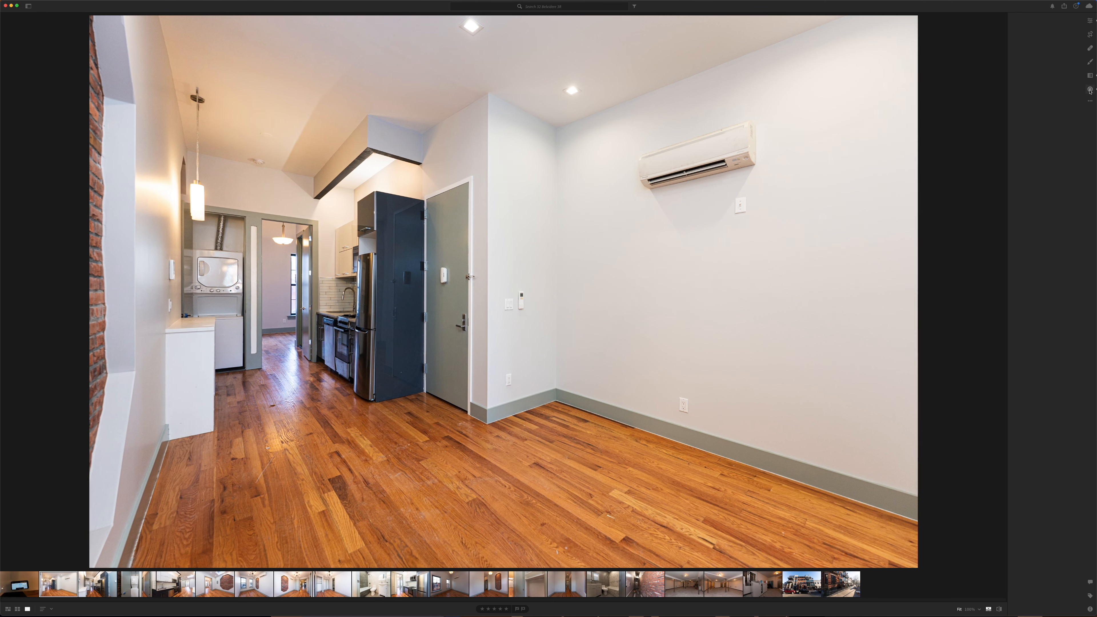
Slightly raise the overall Exposure of the living room photo
{"action": "left_click", "coordinate": [1089, 21]}
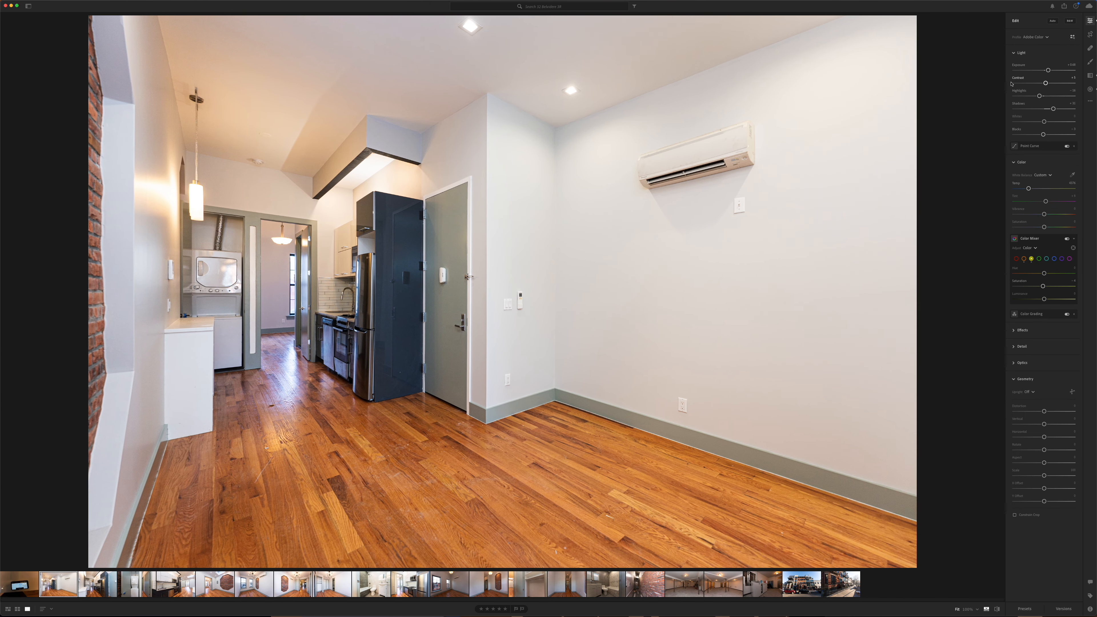
{"action": "left_click_drag", "start_coordinate": [1048, 71], "coordinate": [1050, 71]}
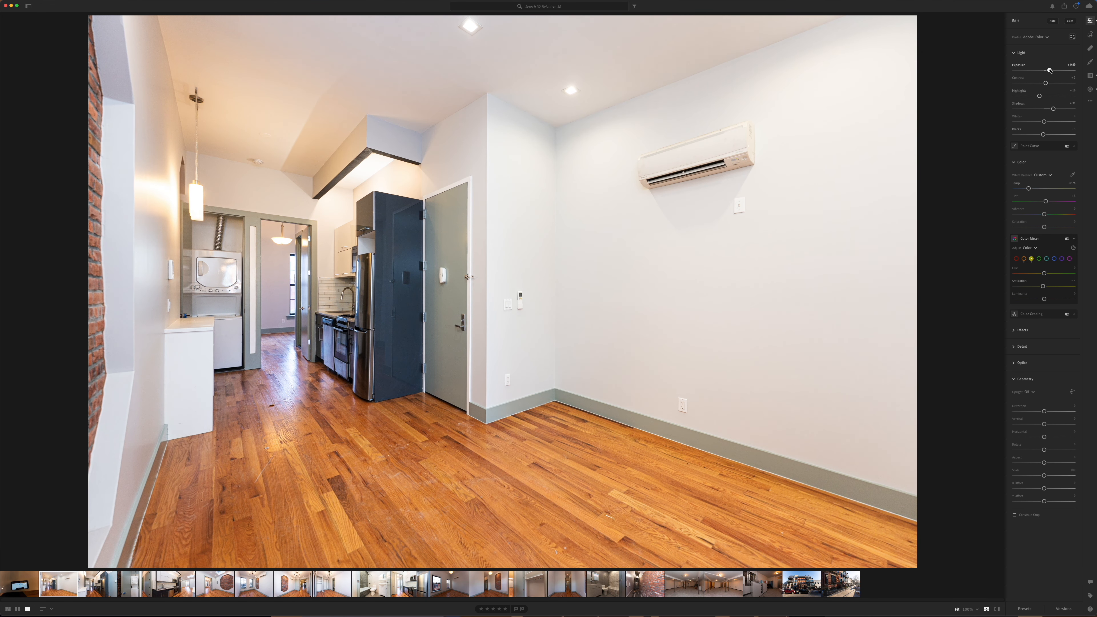
Go to the next photo, showing the refrigerator and laundry closet, and cool its Temp slightly
{"action": "key", "text": "Right"}
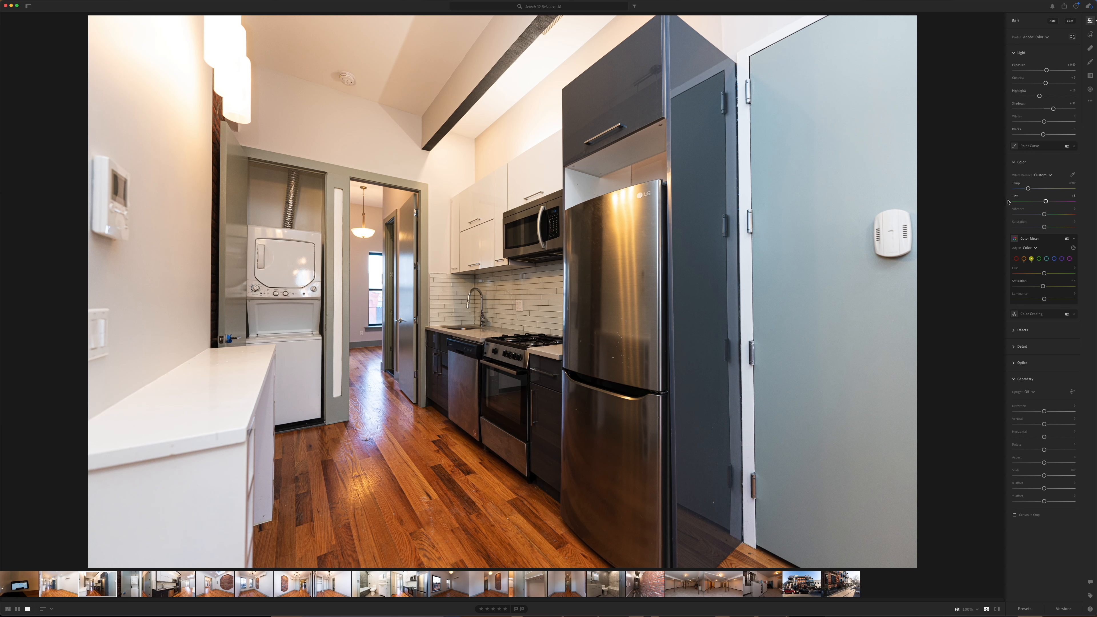
{"action": "left_click_drag", "start_coordinate": [1028, 189], "coordinate": [1026, 190]}
Reduce the blue and aqua saturation in the Color Mixer, then balance the light with lower Highlights and higher Exposure
{"action": "left_click", "coordinate": [1053, 259]}
{"action": "left_click_drag", "start_coordinate": [1044, 287], "coordinate": [1036, 286]}
{"action": "left_click", "coordinate": [1046, 259]}
{"action": "left_click_drag", "start_coordinate": [1041, 287], "coordinate": [1038, 287]}
{"action": "left_click_drag", "start_coordinate": [1038, 96], "coordinate": [1048, 71]}
Add a linear gradient from the grey entry door toward the refrigerator and raise its Temp to warm that side
{"action": "left_click", "coordinate": [1090, 76]}
{"action": "mouse_move", "coordinate": [797, 298]}
{"action": "left_mouse_down"}
{"action": "mouse_move", "coordinate": [610, 305]}
{"action": "mouse_move", "coordinate": [622, 305]}
{"action": "left_mouse_up"}
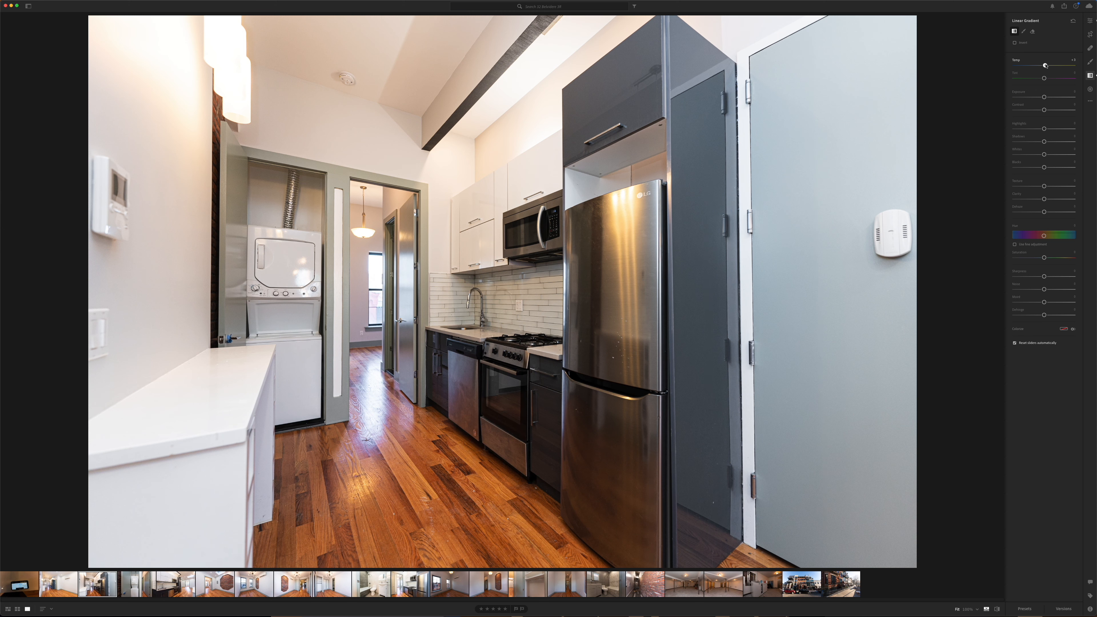
{"action": "left_click_drag", "start_coordinate": [1046, 65], "coordinate": [1051, 65]}
{"action": "left_click", "coordinate": [1087, 75]}
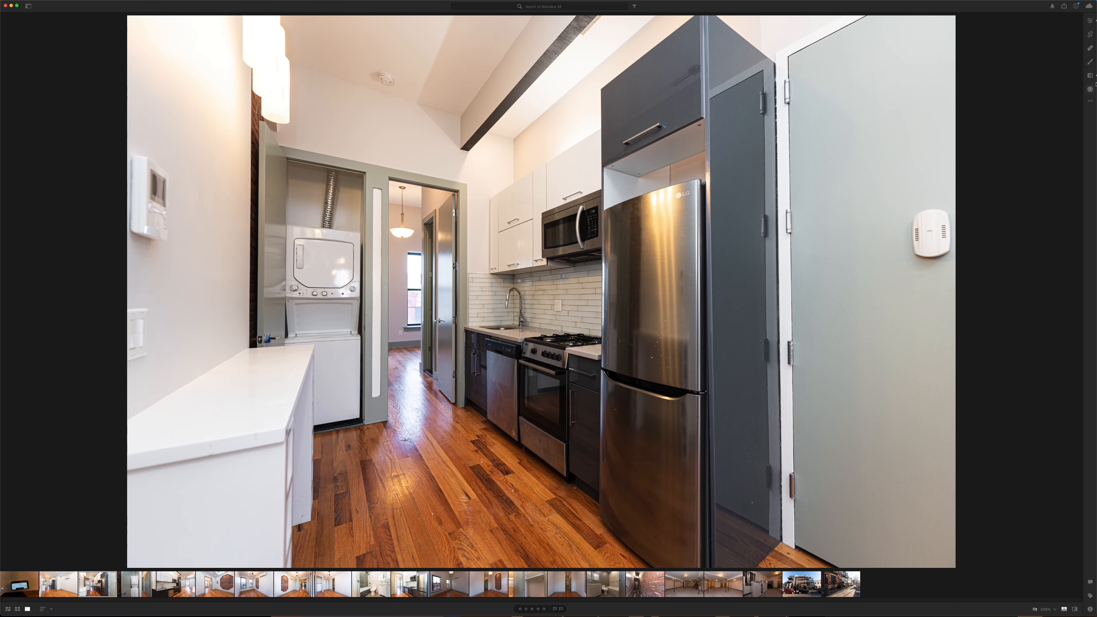
{"action": "left_click", "coordinate": [1089, 77]}
{"action": "left_click", "coordinate": [1088, 22]}
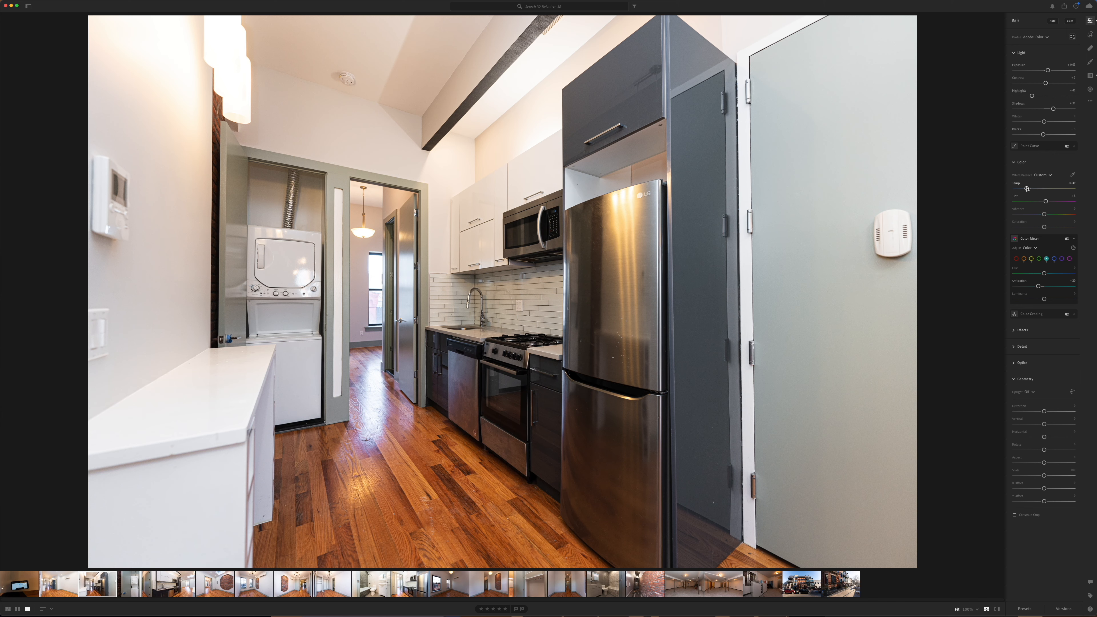
Add a radial gradient around the laundry closet and kitchen, with slightly lower Temp and slightly higher Tint
{"action": "left_click", "coordinate": [1089, 89]}
{"action": "mouse_move", "coordinate": [352, 223]}
{"action": "left_mouse_down"}
{"action": "mouse_move", "coordinate": [570, 521]}
{"action": "mouse_move", "coordinate": [696, 588]}
{"action": "left_mouse_up"}
{"action": "mouse_move", "coordinate": [1044, 78]}
{"action": "left_mouse_down"}
{"action": "mouse_move", "coordinate": [1049, 91]}
{"action": "mouse_move", "coordinate": [1042, 80]}
{"action": "left_mouse_up"}
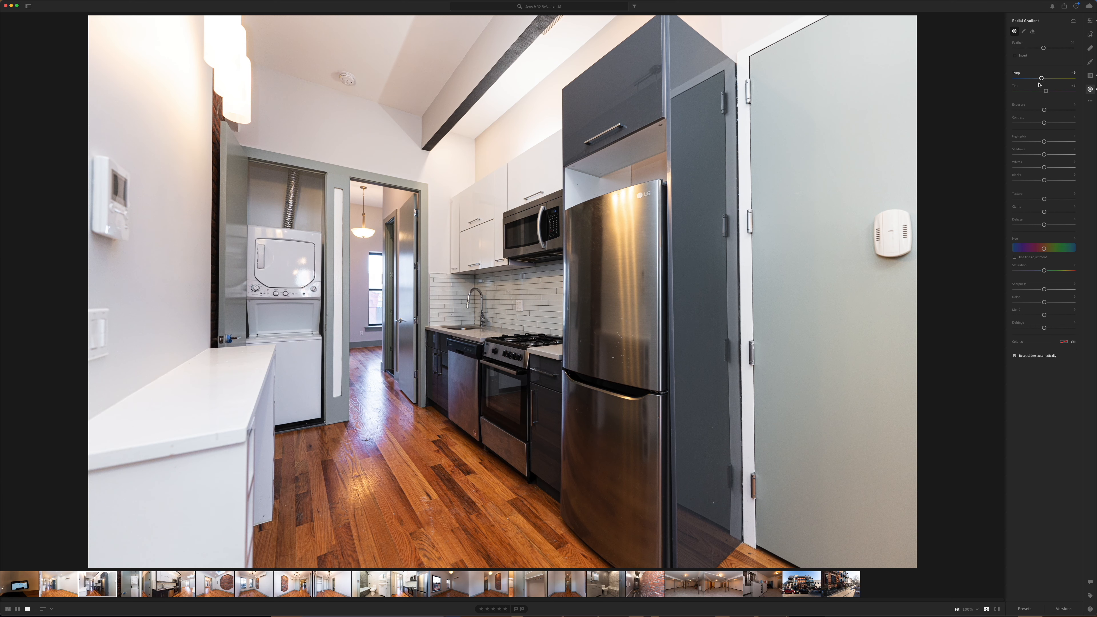
Set the refrigerator photo's overall Highlights to -100 and raise its Exposure
{"action": "left_click", "coordinate": [1089, 20]}
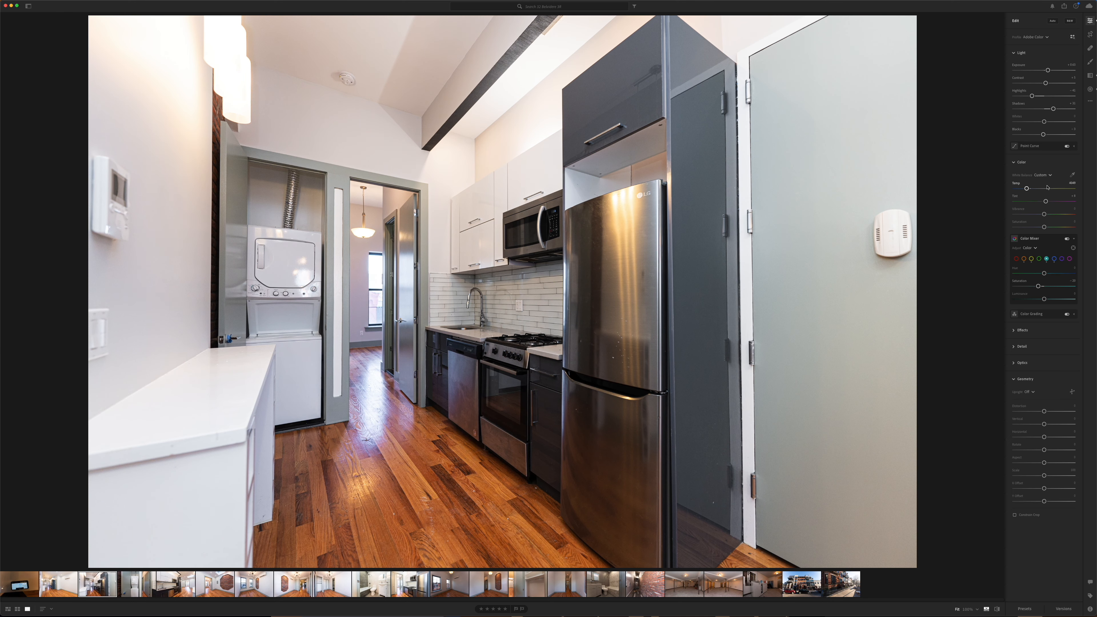
{"action": "left_click_drag", "start_coordinate": [1046, 71], "coordinate": [1008, 99]}
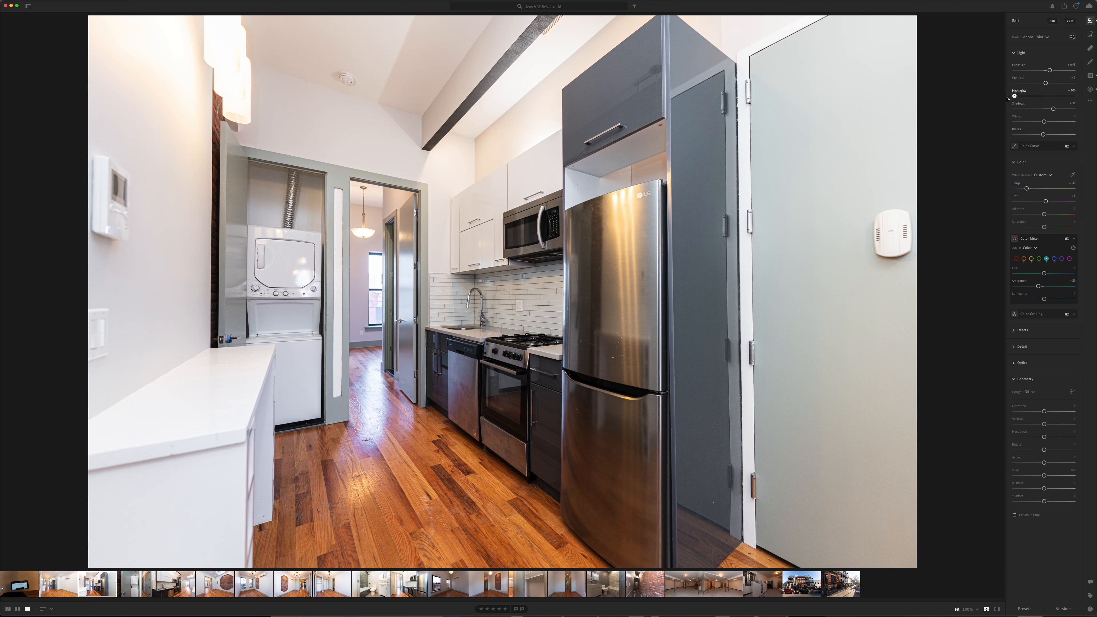
{"action": "left_click_drag", "start_coordinate": [1055, 72], "coordinate": [1051, 73]}
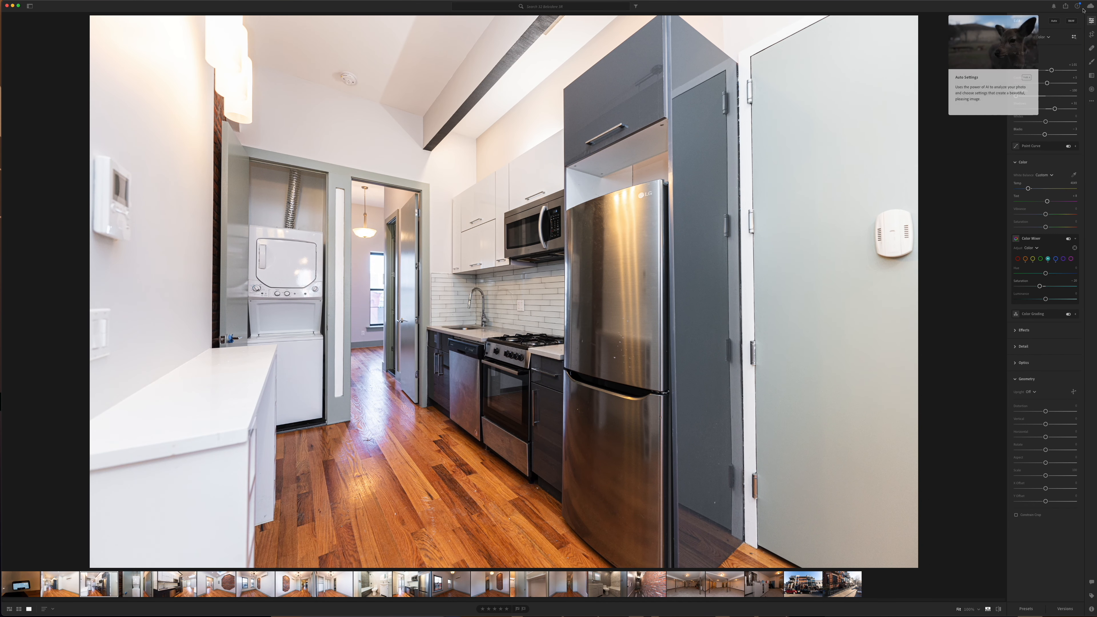
Go to the washer and dryer photo and raise its Exposure slightly
{"action": "left_click_drag", "start_coordinate": [1, 2], "coordinate": [806, 434]}
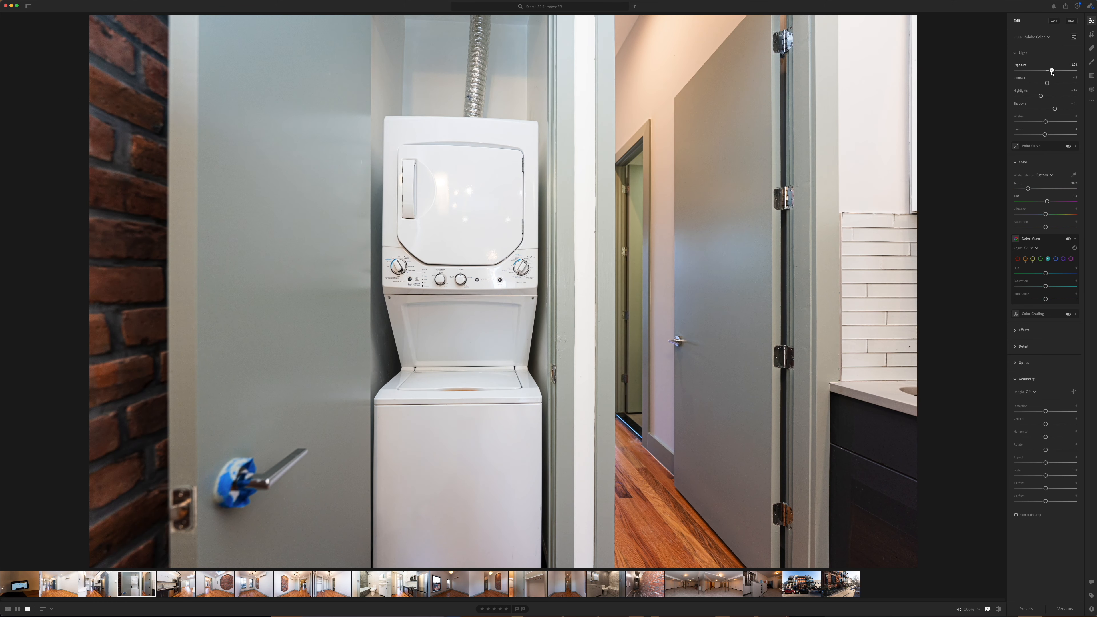
{"action": "left_click_drag", "start_coordinate": [1051, 71], "coordinate": [1052, 70]}
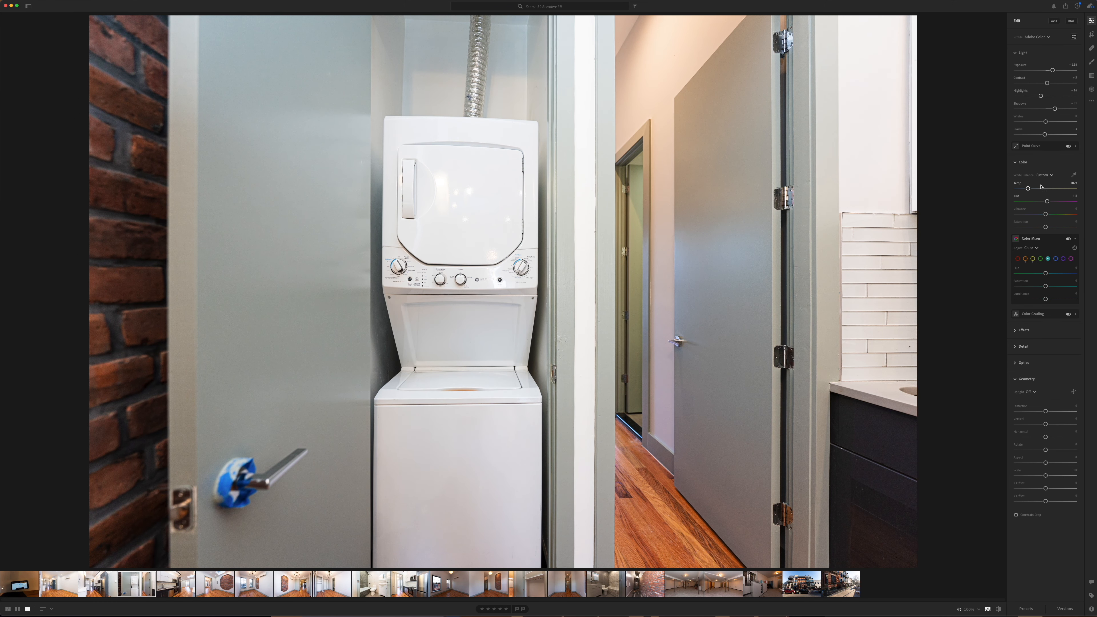
Go to the photo of the kitchen sink and stove, raise its Exposure and cool its Temp slightly
{"action": "key", "text": "Right"}
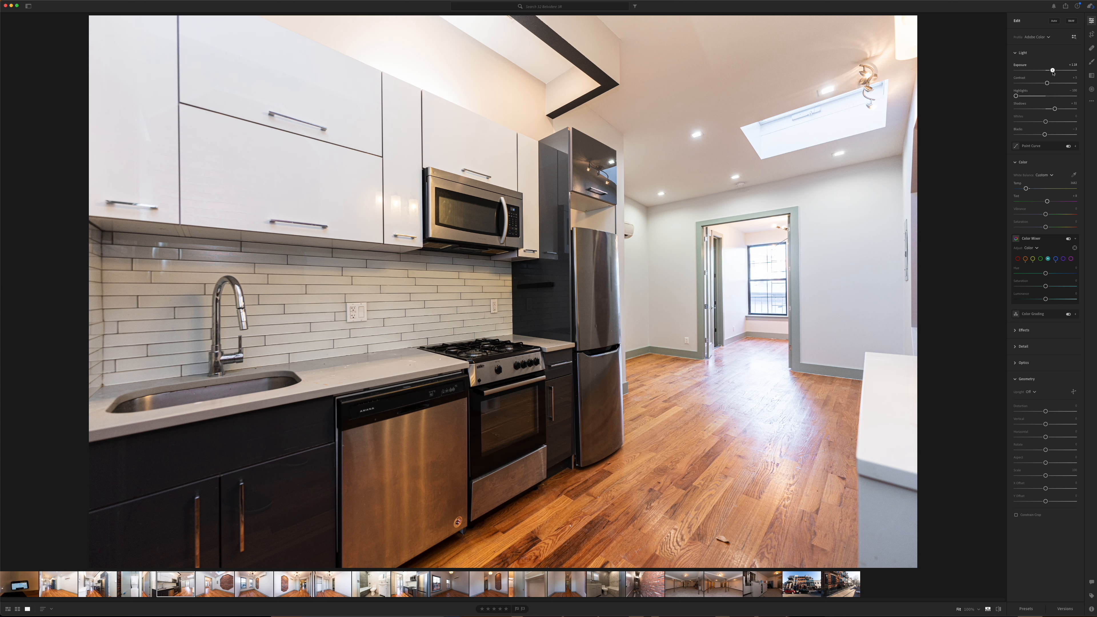
{"action": "left_click_drag", "start_coordinate": [1053, 71], "coordinate": [1055, 73]}
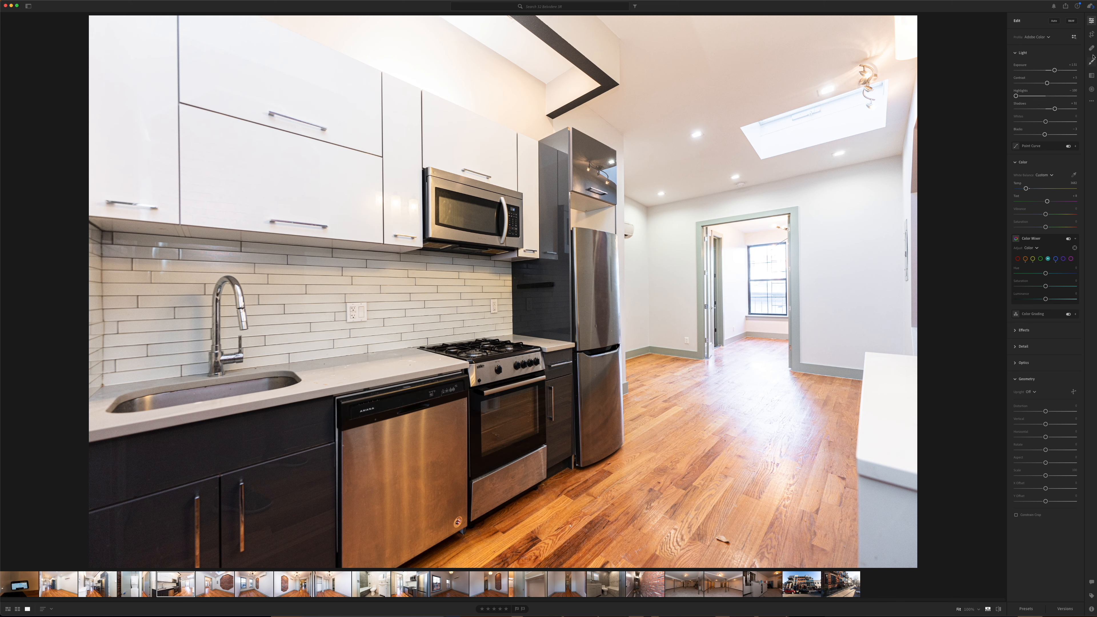
{"action": "left_click_drag", "start_coordinate": [1054, 70], "coordinate": [1056, 71]}
{"action": "left_click_drag", "start_coordinate": [1025, 188], "coordinate": [1024, 190]}
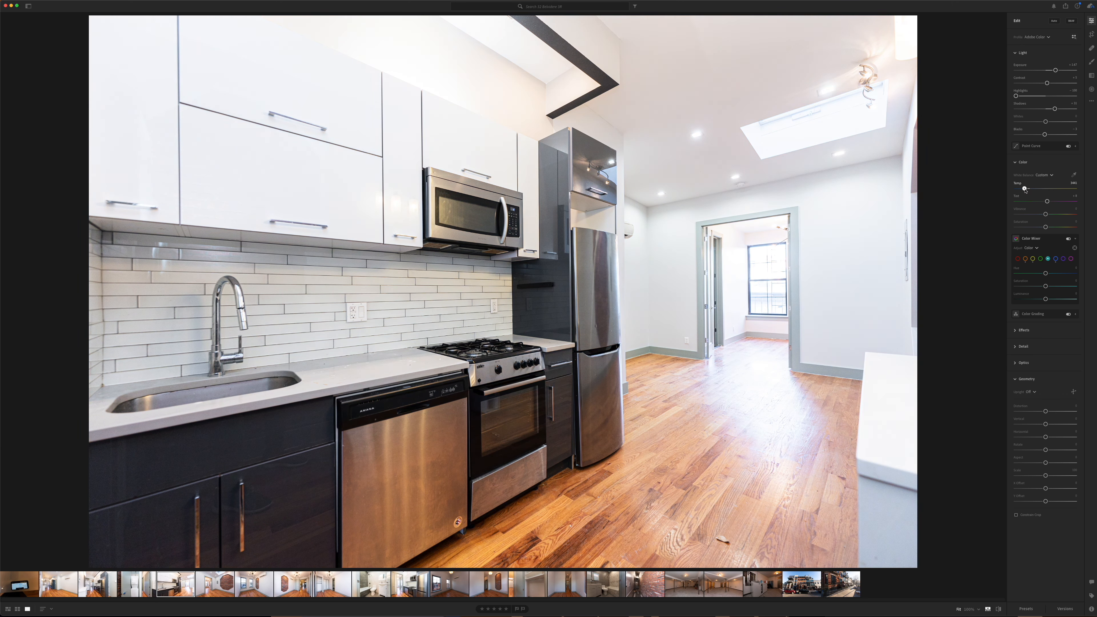
On the next photo, with the octagonal brick wall and skylight, raise Shadows, set Highlights to -100 and fine-tune Exposure
{"action": "key", "text": "Right"}
{"action": "left_click_drag", "start_coordinate": [1054, 70], "coordinate": [1052, 72]}
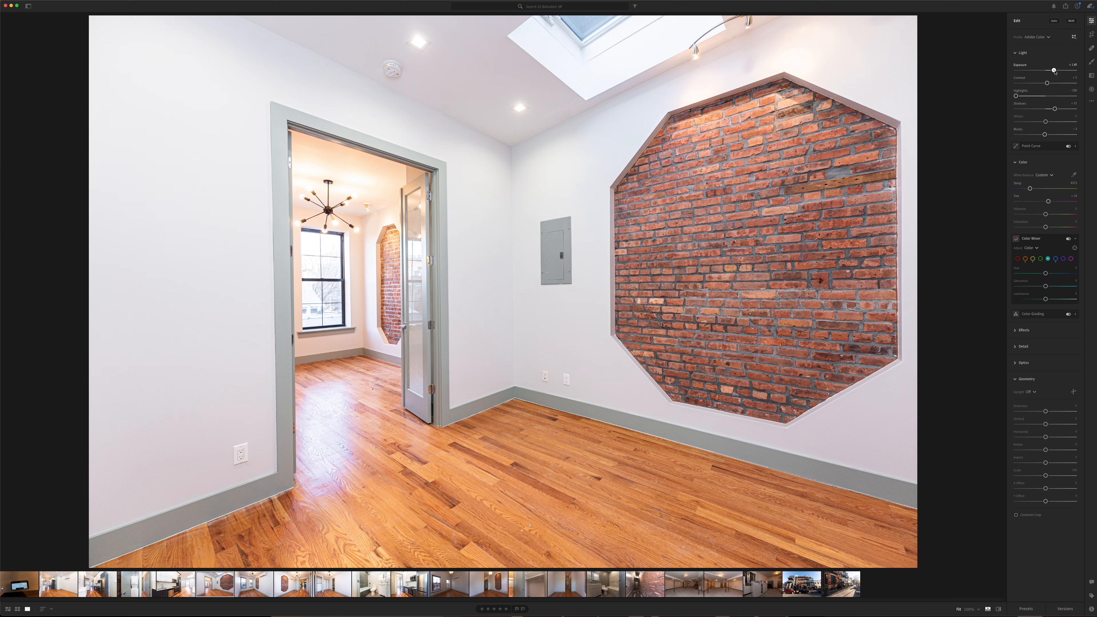
{"action": "left_click_drag", "start_coordinate": [1054, 109], "coordinate": [1015, 96]}
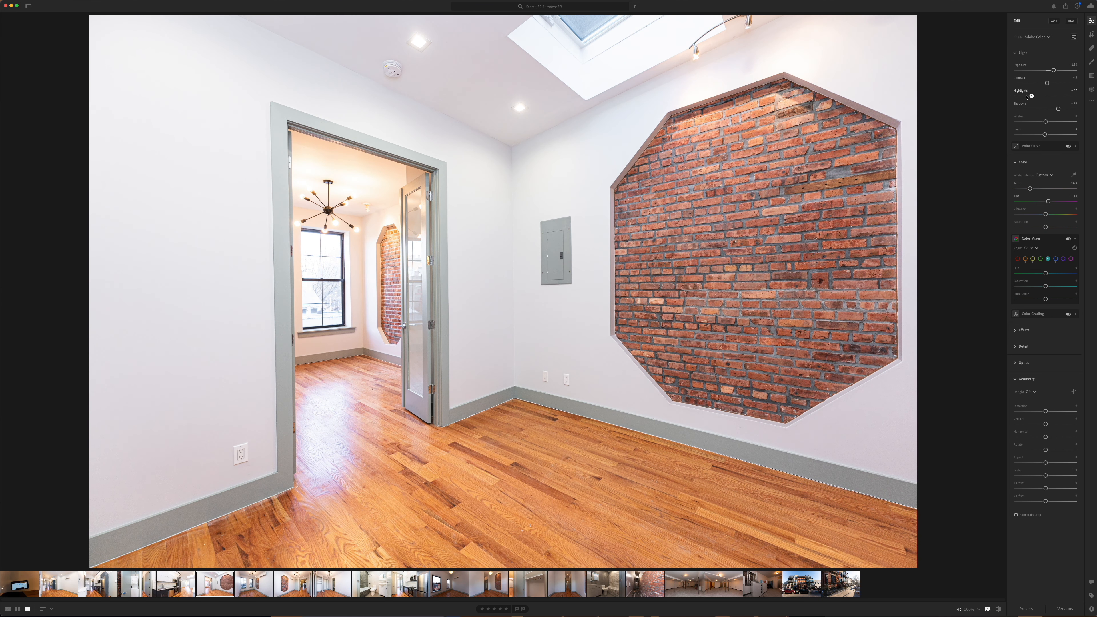
{"action": "left_click_drag", "start_coordinate": [1052, 70], "coordinate": [1056, 70]}
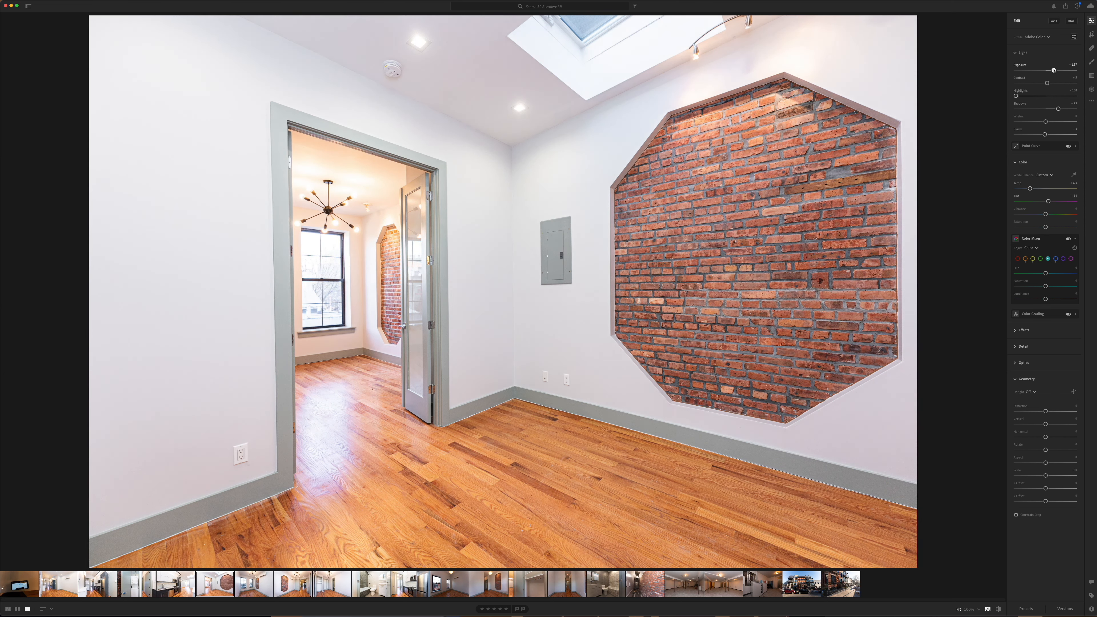
Add a radial gradient over the open doorway and window, strongly lowering its Highlights and slightly lowering its Exposure
{"action": "left_click", "coordinate": [1090, 89]}
{"action": "left_click_drag", "start_coordinate": [419, 347], "coordinate": [483, 457]}
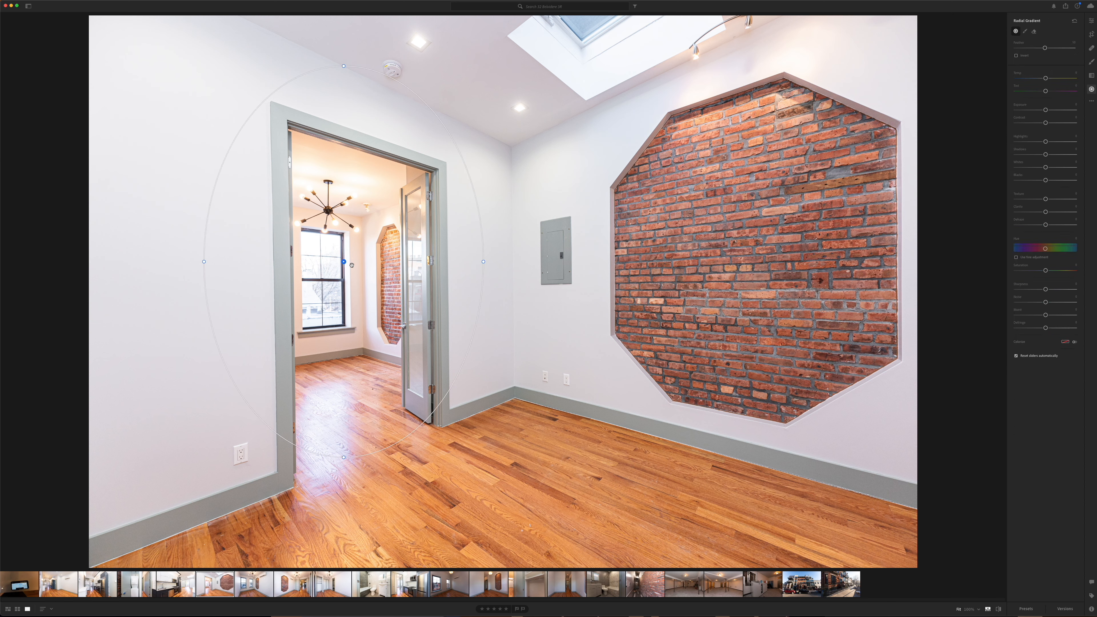
{"action": "left_click_drag", "start_coordinate": [344, 261], "coordinate": [364, 284]}
{"action": "left_click", "coordinate": [1025, 141]}
{"action": "left_click_drag", "start_coordinate": [1045, 109], "coordinate": [1044, 110]}
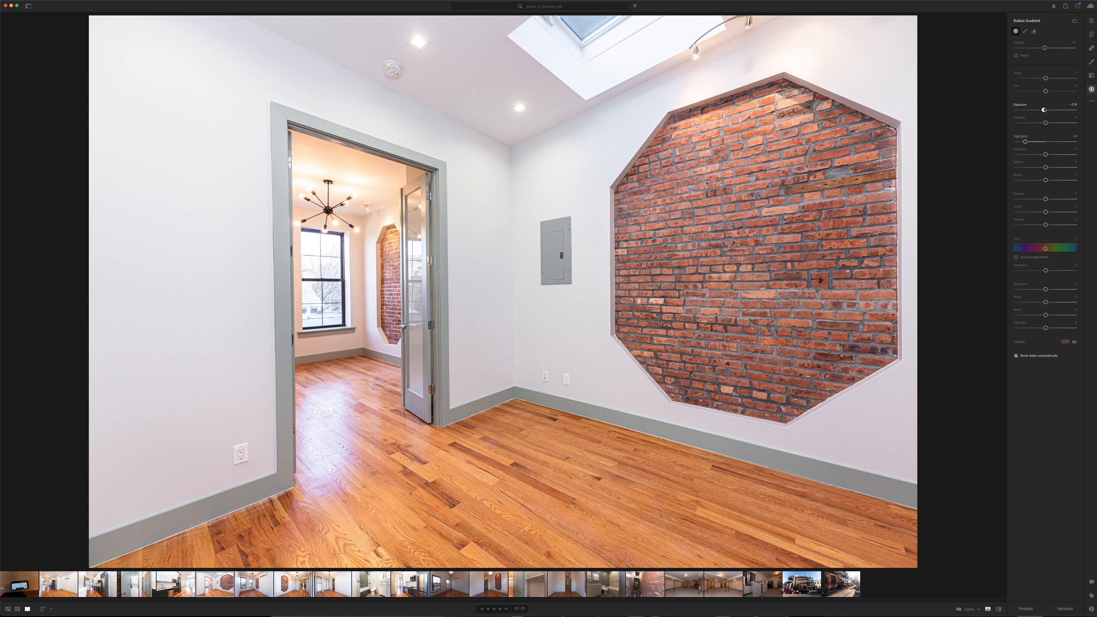
{"action": "left_click_drag", "start_coordinate": [1043, 109], "coordinate": [1036, 110]}
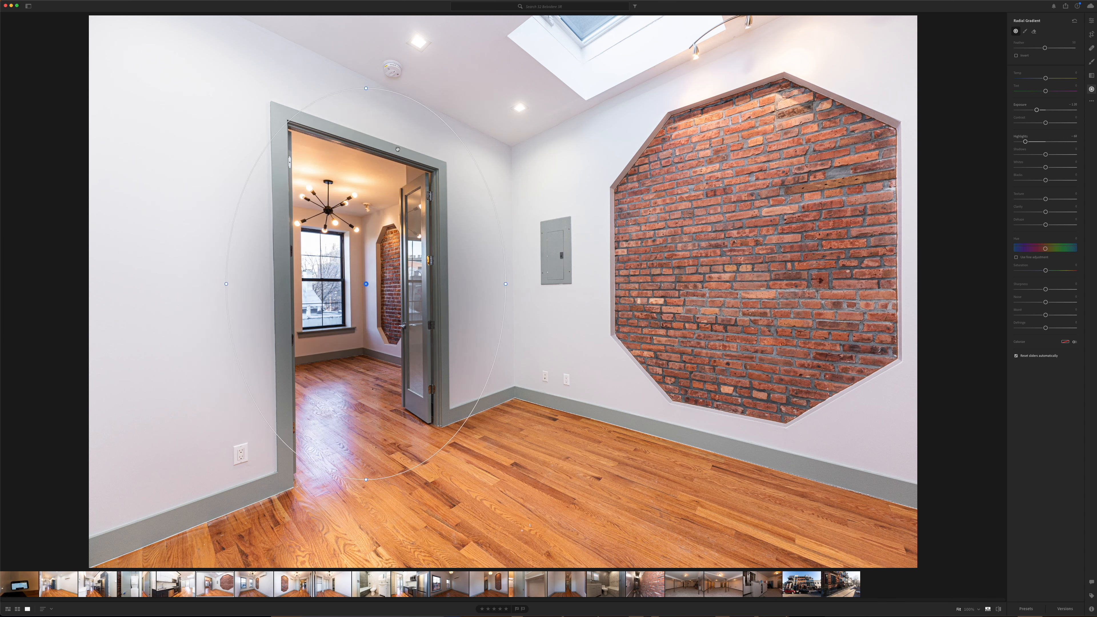
{"action": "left_click_drag", "start_coordinate": [1036, 109], "coordinate": [1043, 110]}
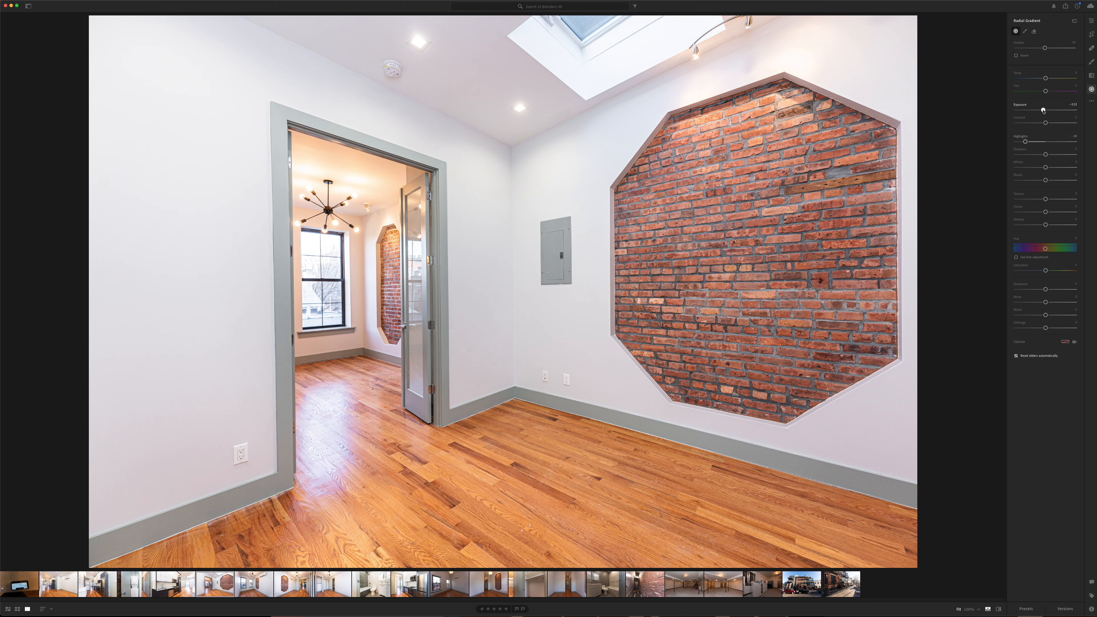
{"action": "left_click", "coordinate": [1092, 93]}
Go to the next photo, the bedroom with two windows, and raise its Exposure
{"action": "key", "text": "Right"}
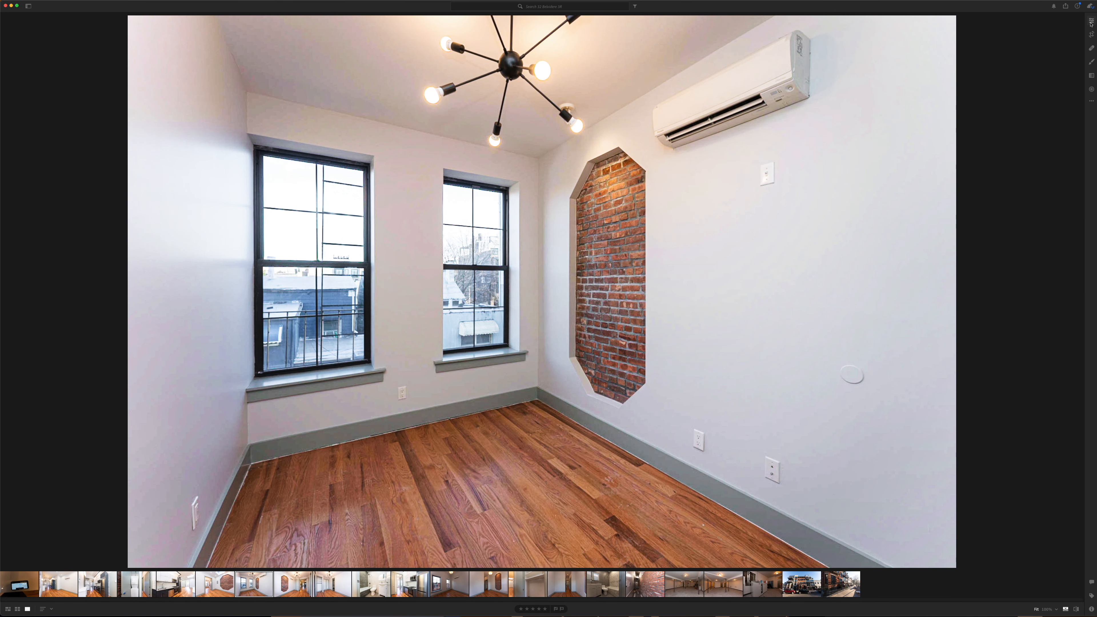
{"action": "left_click", "coordinate": [1091, 21]}
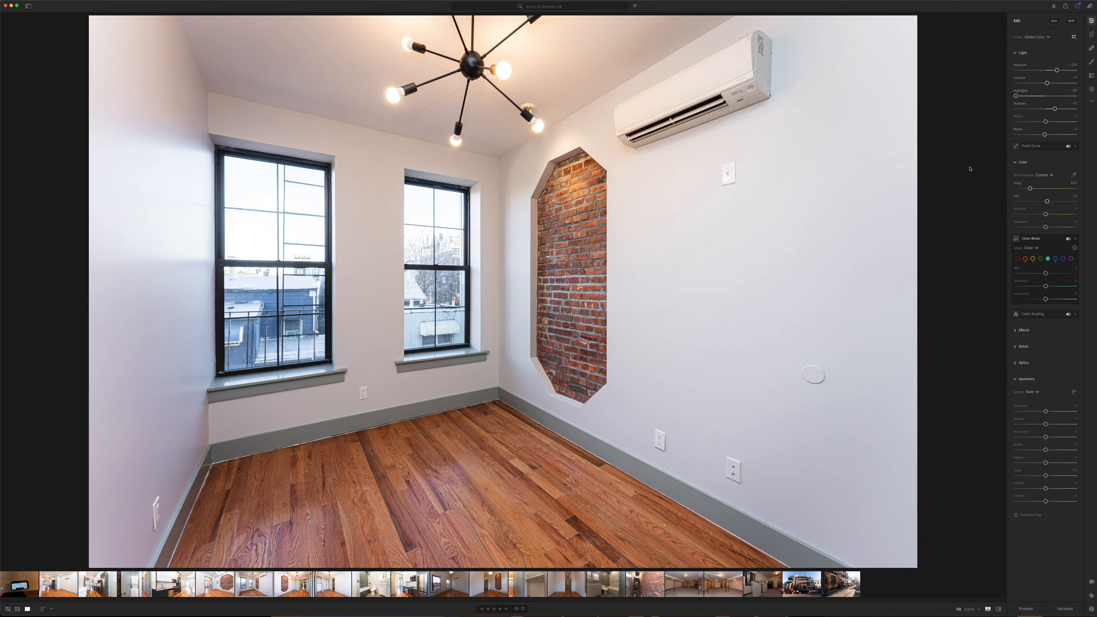
{"action": "left_click_drag", "start_coordinate": [1056, 70], "coordinate": [1058, 69]}
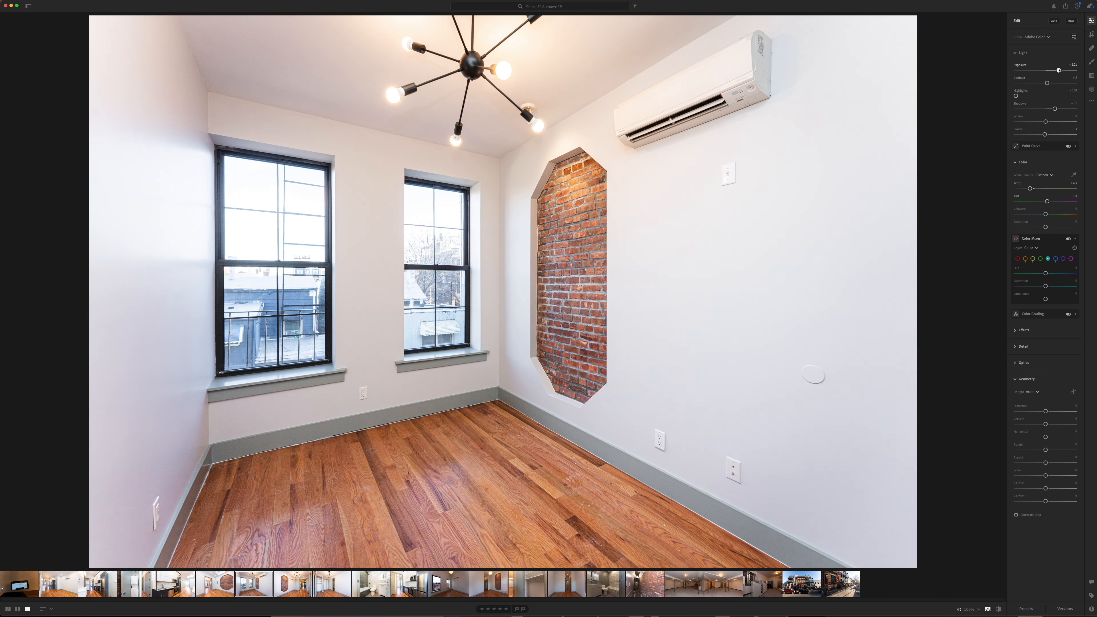
{"action": "left_click_drag", "start_coordinate": [1058, 70], "coordinate": [1060, 70]}
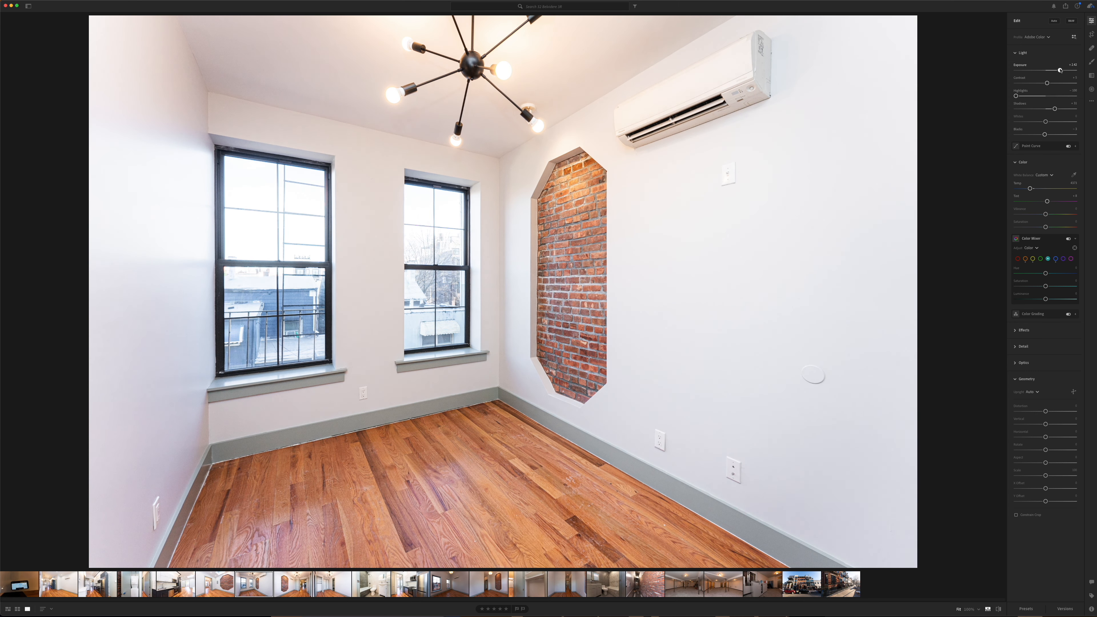
Warm the two-window bedroom photo's Temp slightly and lower its Shadows, with a small Exposure adjustment
{"action": "left_click_drag", "start_coordinate": [1031, 189], "coordinate": [1032, 189]}
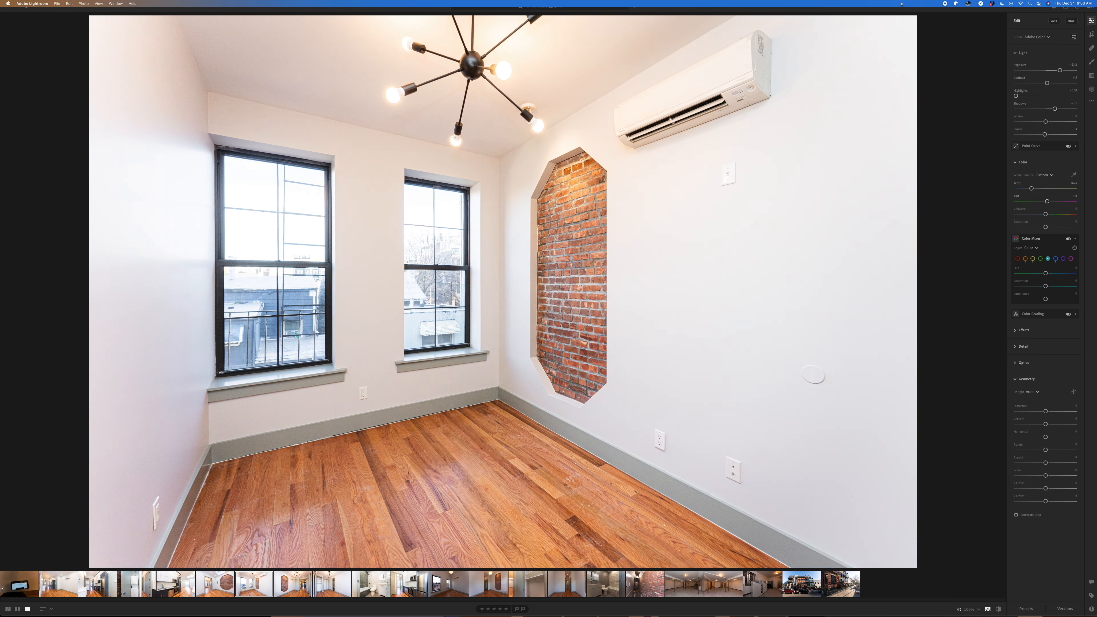
{"action": "left_click_drag", "start_coordinate": [1059, 70], "coordinate": [1058, 71]}
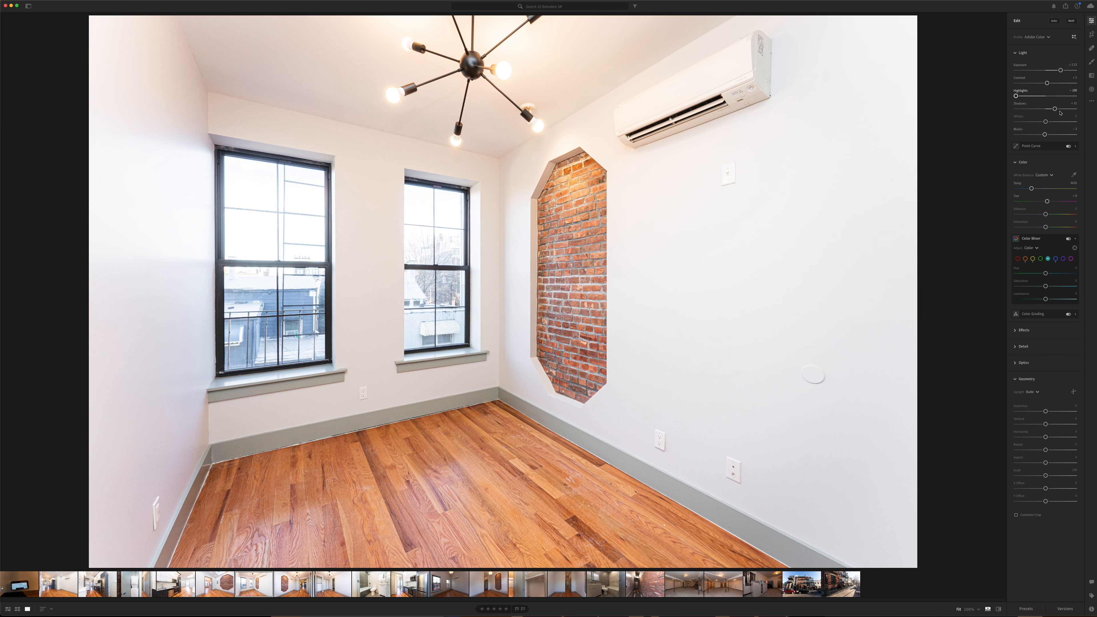
{"action": "left_click_drag", "start_coordinate": [1054, 109], "coordinate": [1049, 109]}
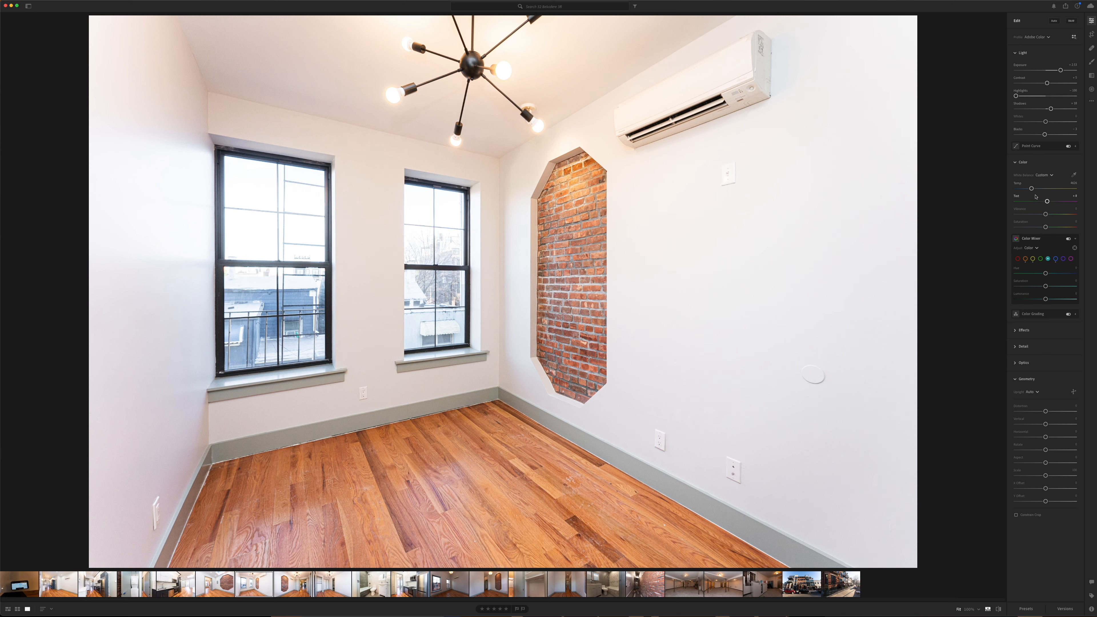
{"action": "left_click_drag", "start_coordinate": [1031, 189], "coordinate": [1033, 190]}
Go to the next photo, the brick-accent bedroom with open glass doors, and raise its Exposure slightly
{"action": "key", "text": "Right"}
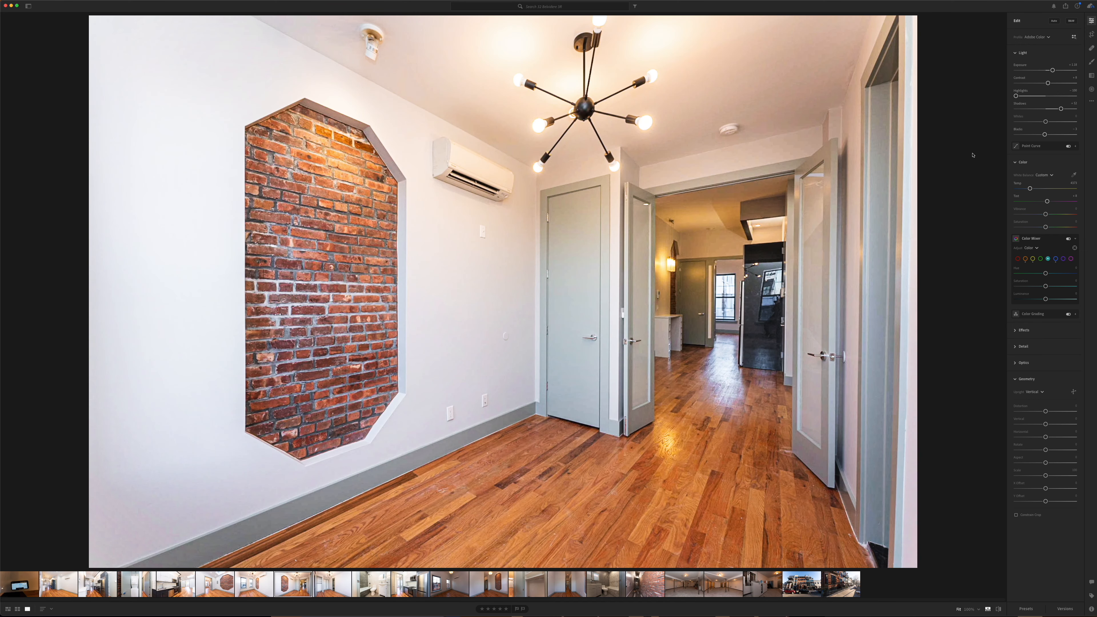
{"action": "left_click_drag", "start_coordinate": [1052, 70], "coordinate": [1054, 71]}
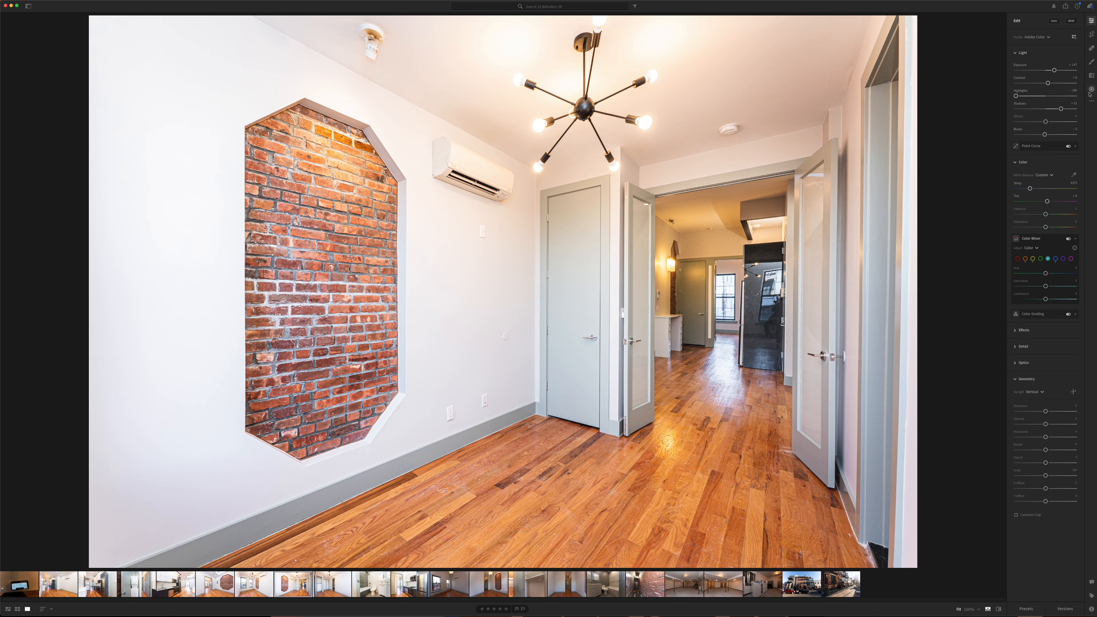
{"action": "left_click_drag", "start_coordinate": [1054, 70], "coordinate": [1054, 70]}
Select the radial gradient on the far window seen through the glass doors and slightly raise its Exposure
{"action": "left_click", "coordinate": [1091, 89]}
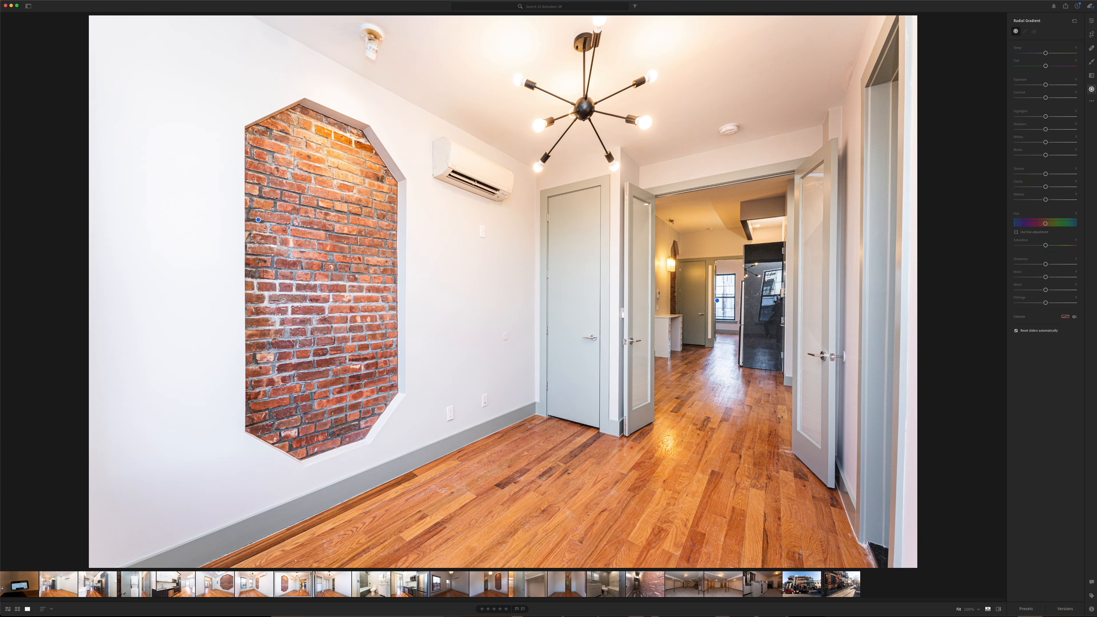
{"action": "left_click", "coordinate": [717, 300]}
{"action": "left_click_drag", "start_coordinate": [1046, 111], "coordinate": [1051, 111]}
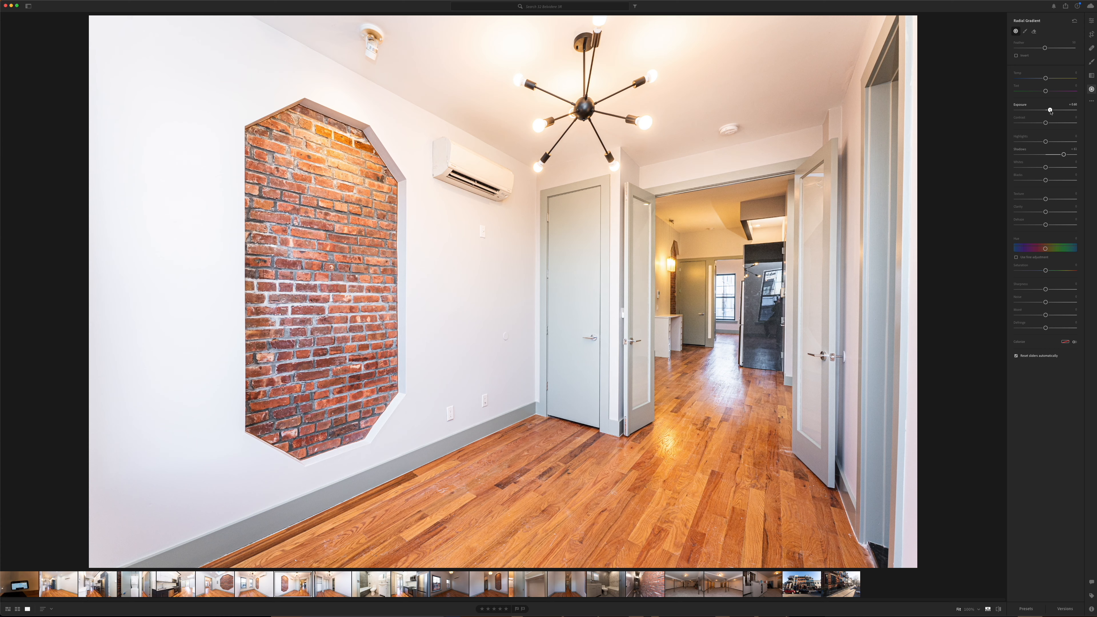
{"action": "left_click", "coordinate": [1090, 90]}
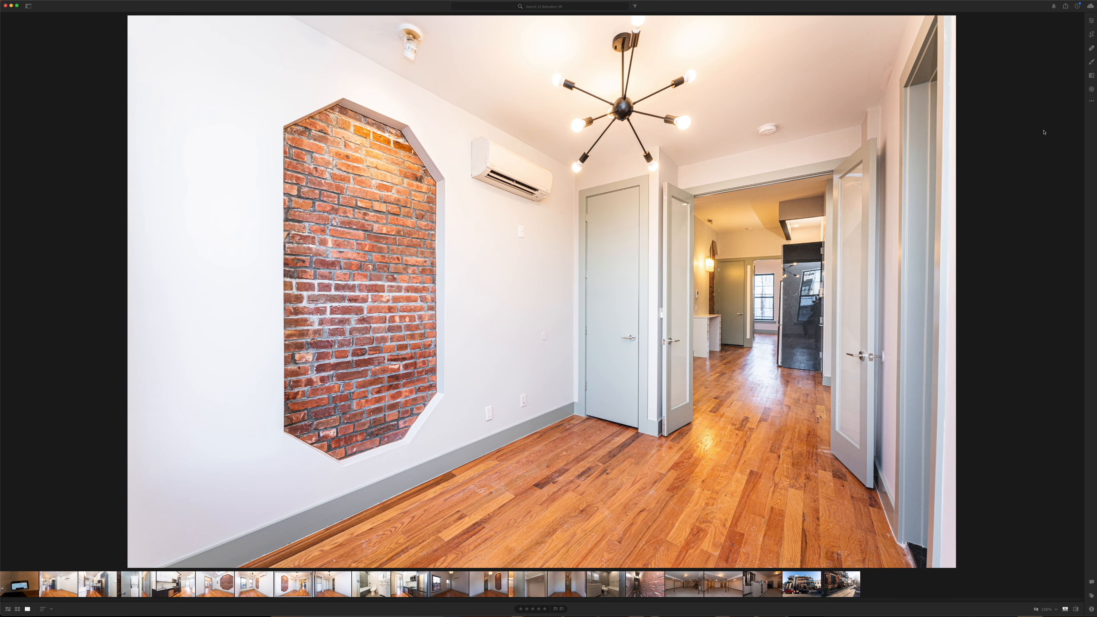
Go to the next photo, the bedroom with the open closet, raise its Exposure slightly, lower its Blacks and raise its Shadows
{"action": "key", "text": "Right"}
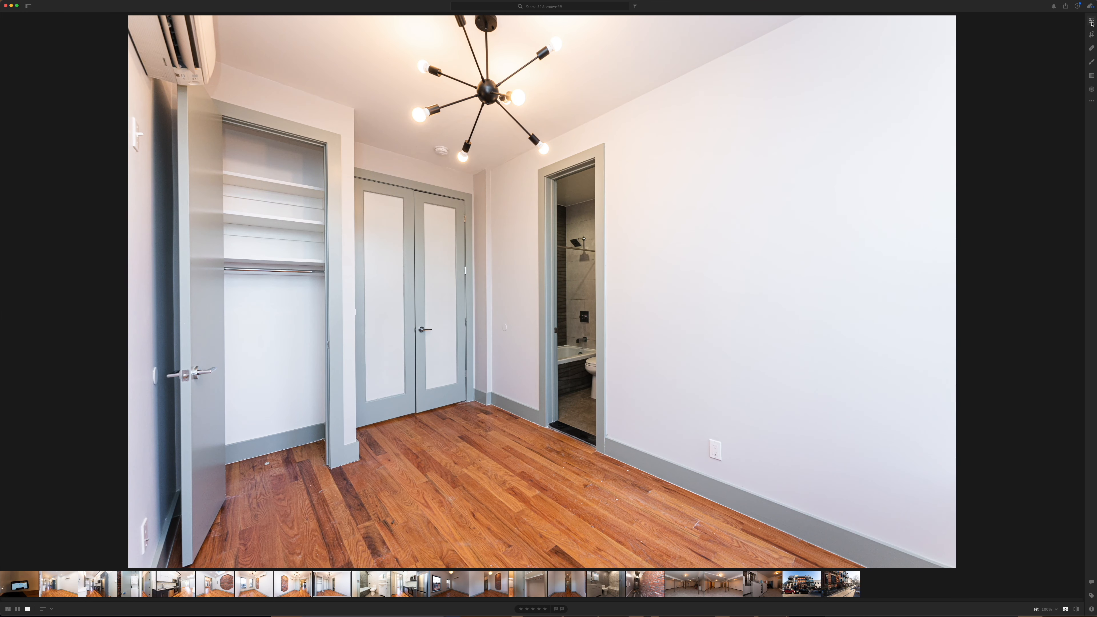
{"action": "left_click", "coordinate": [1091, 21]}
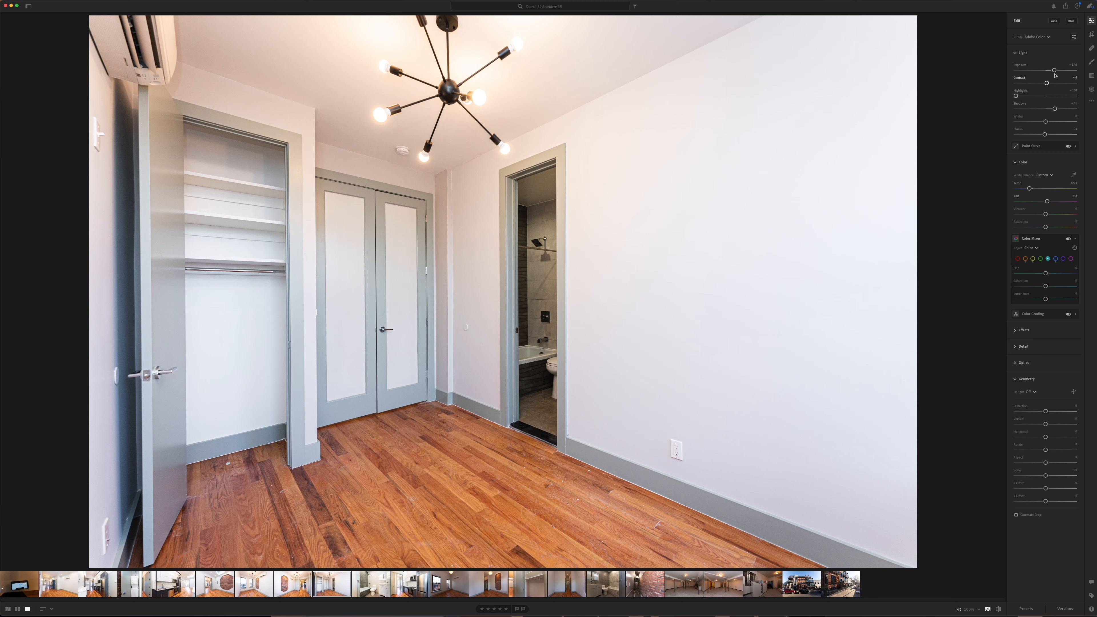
{"action": "left_click_drag", "start_coordinate": [1054, 70], "coordinate": [1056, 71]}
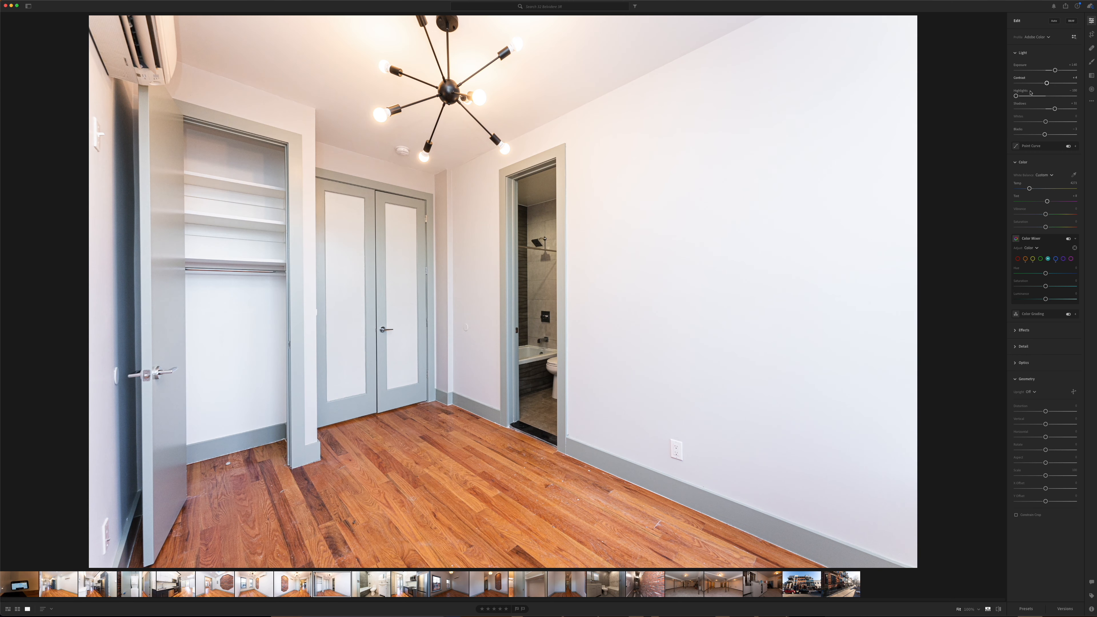
{"action": "left_click_drag", "start_coordinate": [1044, 134], "coordinate": [1032, 134]}
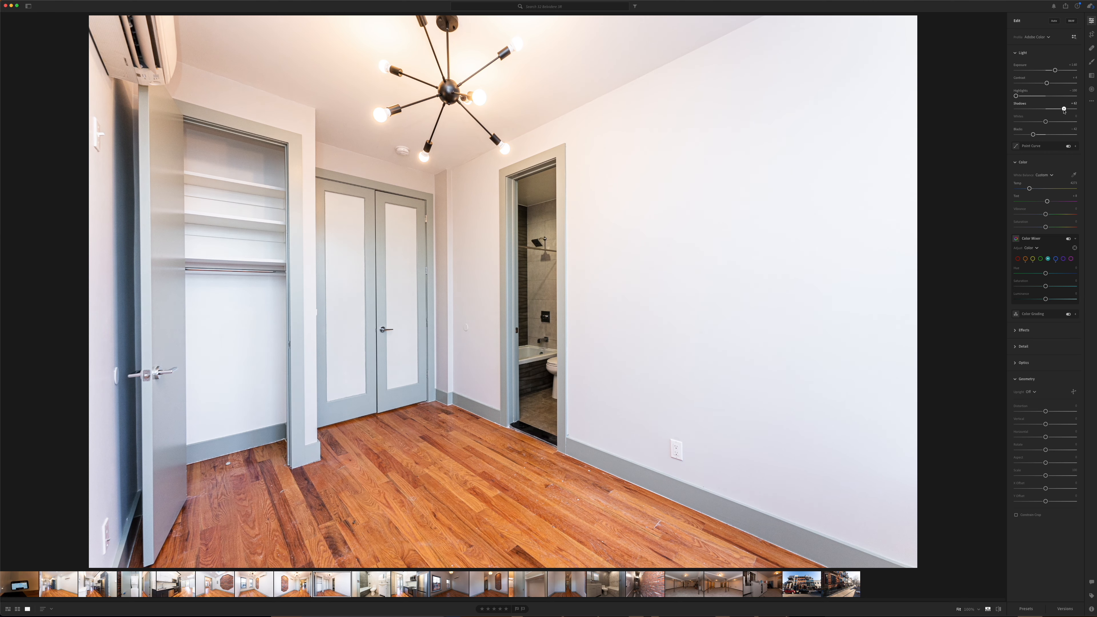
Go to the bathroom photo, lower its Blacks strongly, and fine-tune its Exposure and Temp slightly
{"action": "key", "text": "Right"}
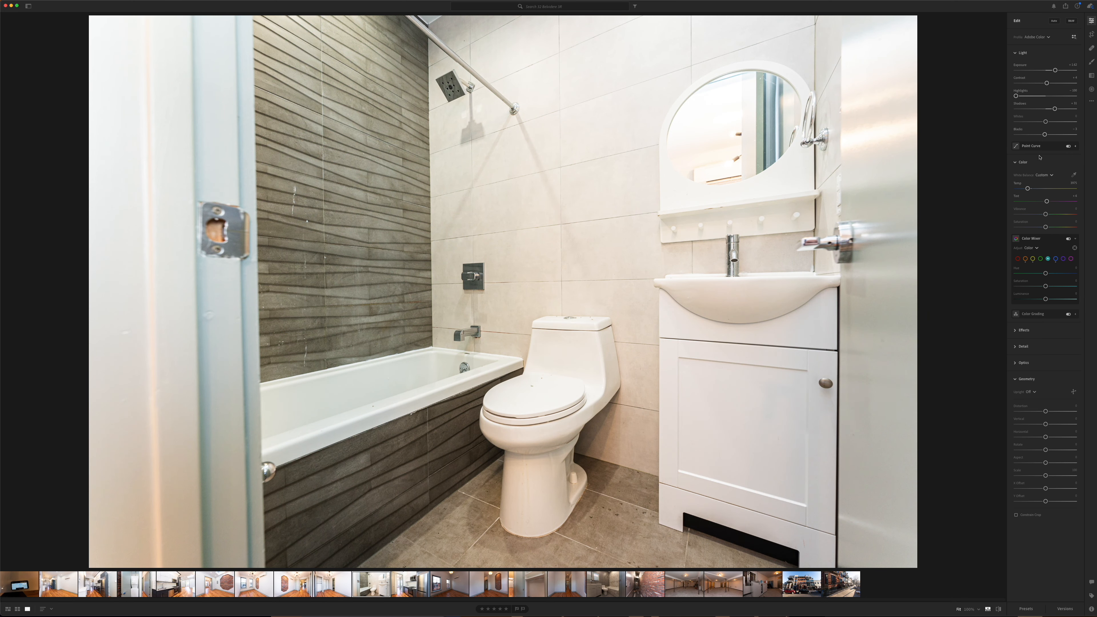
{"action": "left_click_drag", "start_coordinate": [1043, 135], "coordinate": [1027, 135]}
{"action": "left_click_drag", "start_coordinate": [1055, 70], "coordinate": [1054, 71]}
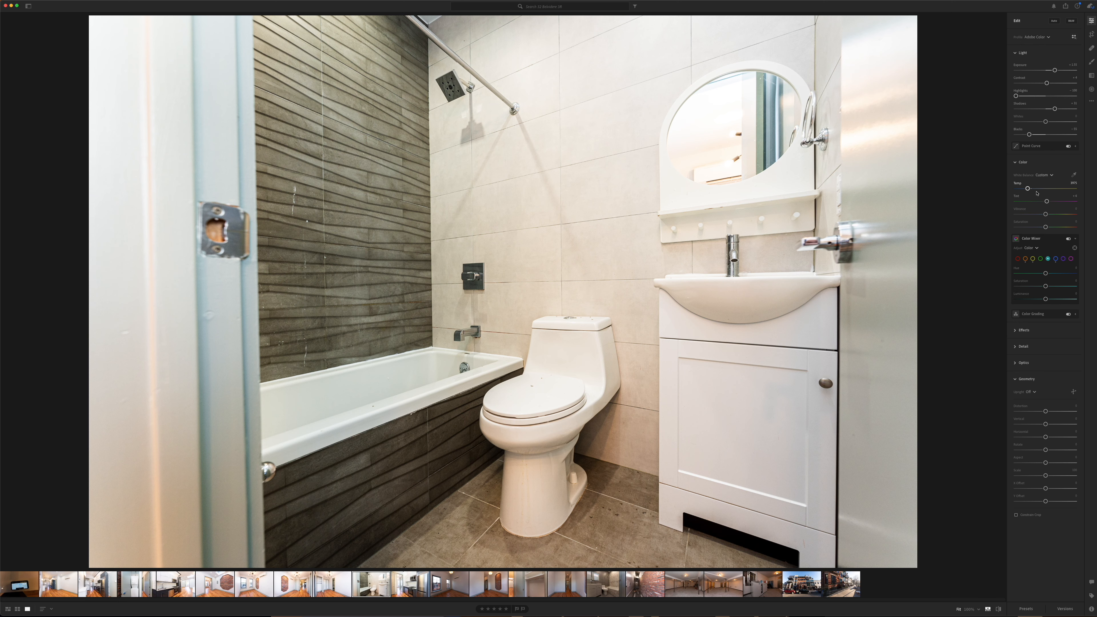
{"action": "left_click_drag", "start_coordinate": [1028, 189], "coordinate": [1028, 189]}
{"action": "left_click_drag", "start_coordinate": [1029, 134], "coordinate": [1023, 135]}
Reduce the bathroom photo's Vibrance and Saturation, lower its Blacks further and raise its Exposure slightly
{"action": "mouse_move", "coordinate": [1045, 215]}
{"action": "left_mouse_down"}
{"action": "mouse_move", "coordinate": [1034, 215]}
{"action": "mouse_move", "coordinate": [1043, 227]}
{"action": "mouse_move", "coordinate": [1034, 214]}
{"action": "left_mouse_up"}
{"action": "left_click_drag", "start_coordinate": [1023, 135], "coordinate": [1020, 134]}
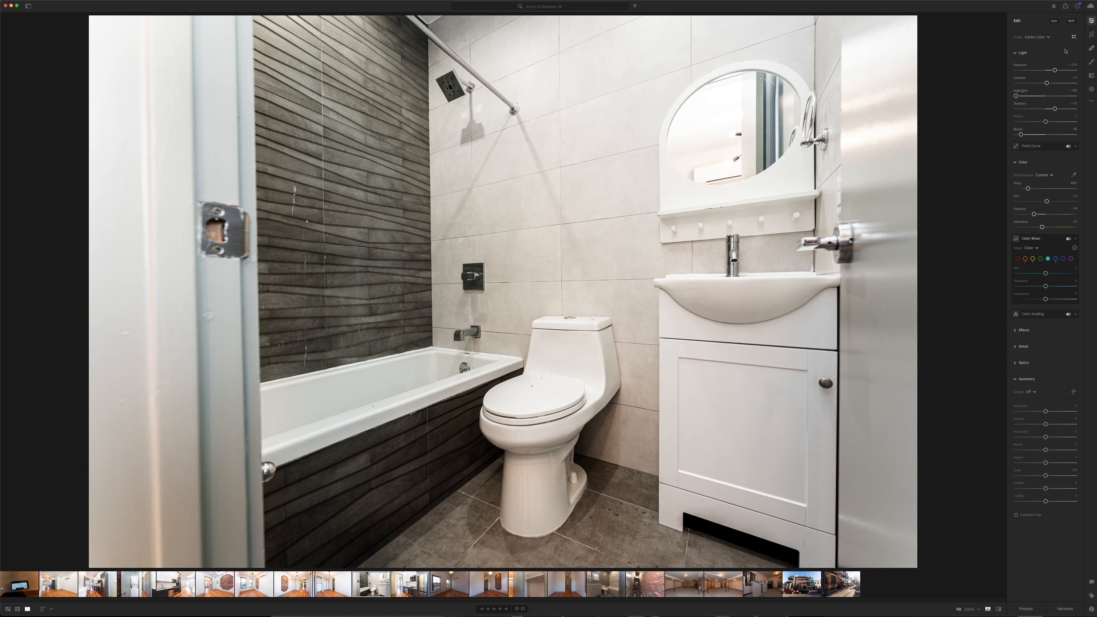
{"action": "left_click_drag", "start_coordinate": [1055, 71], "coordinate": [1055, 71]}
{"action": "left_click_drag", "start_coordinate": [1056, 71], "coordinate": [1056, 72]}
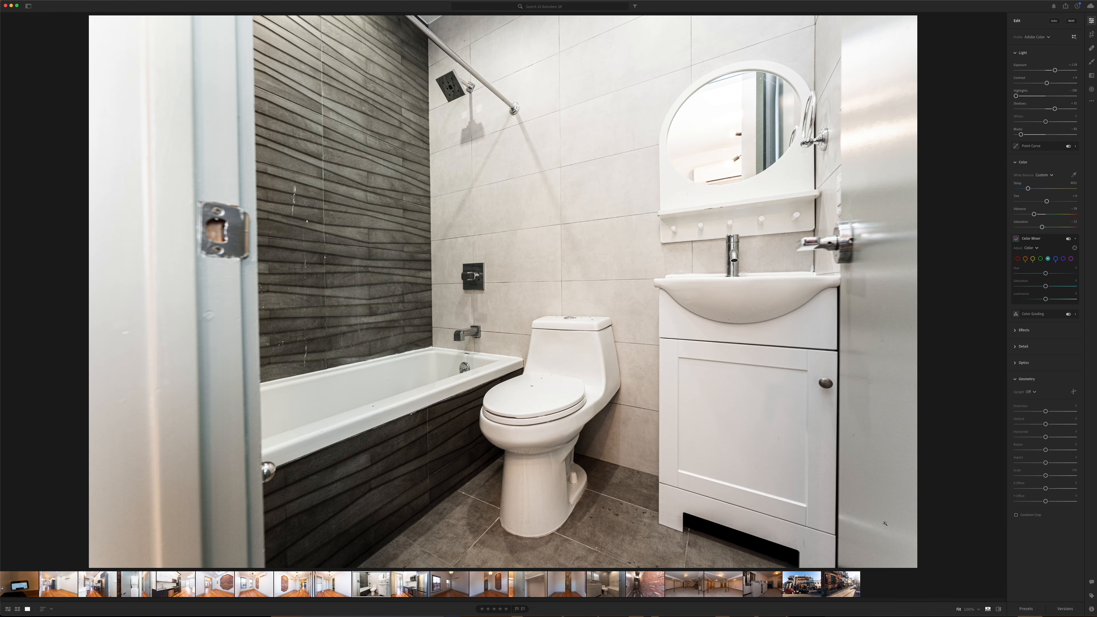
{"action": "left_click", "coordinate": [544, 375]}
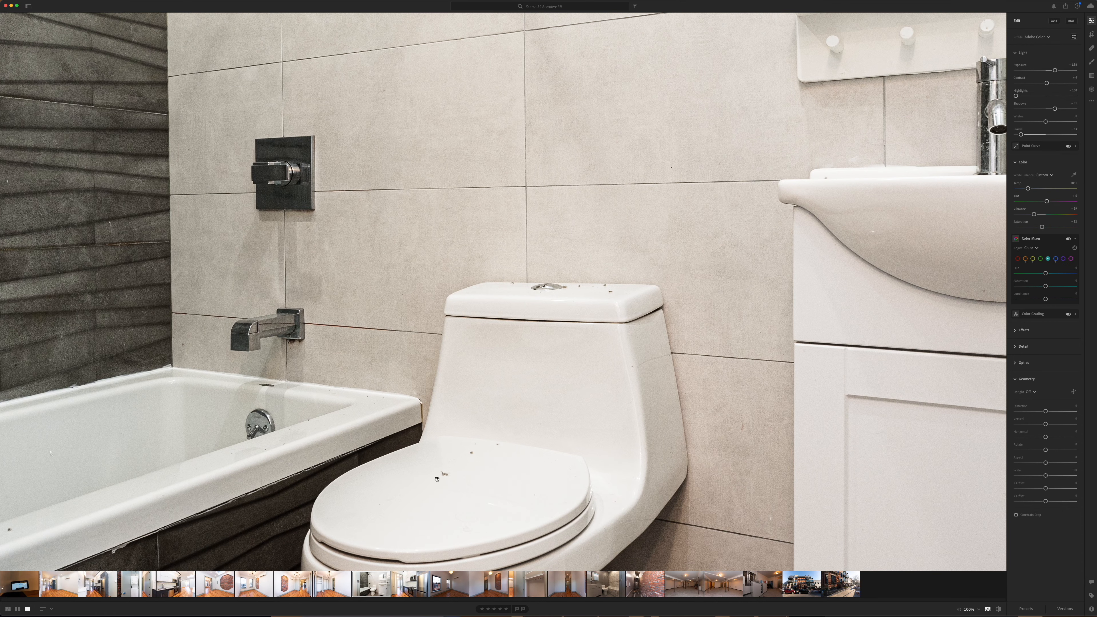
{"action": "scroll", "coordinate": [481, 454], "scroll_direction": "left", "scroll_amount": 10}
{"action": "left_click", "coordinate": [567, 385]}
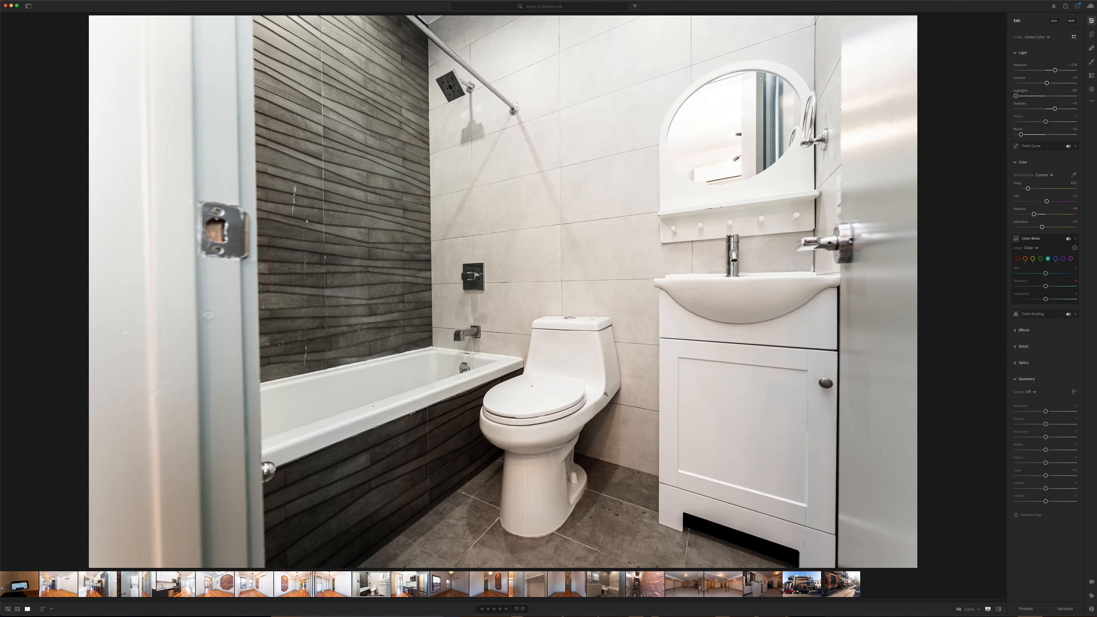
Go to the next photo, the kitchen with the steel refrigerator, slightly lower its Exposure and cool its Temp a little
{"action": "key", "text": "Right"}
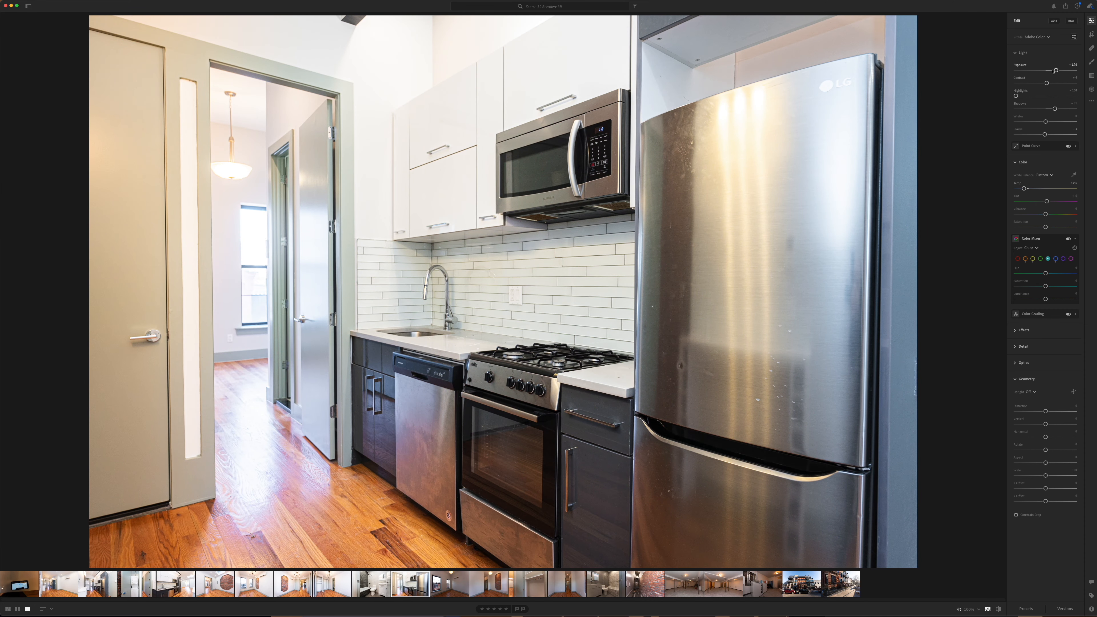
{"action": "left_click_drag", "start_coordinate": [1055, 70], "coordinate": [1055, 70]}
{"action": "left_click_drag", "start_coordinate": [1055, 70], "coordinate": [1054, 70]}
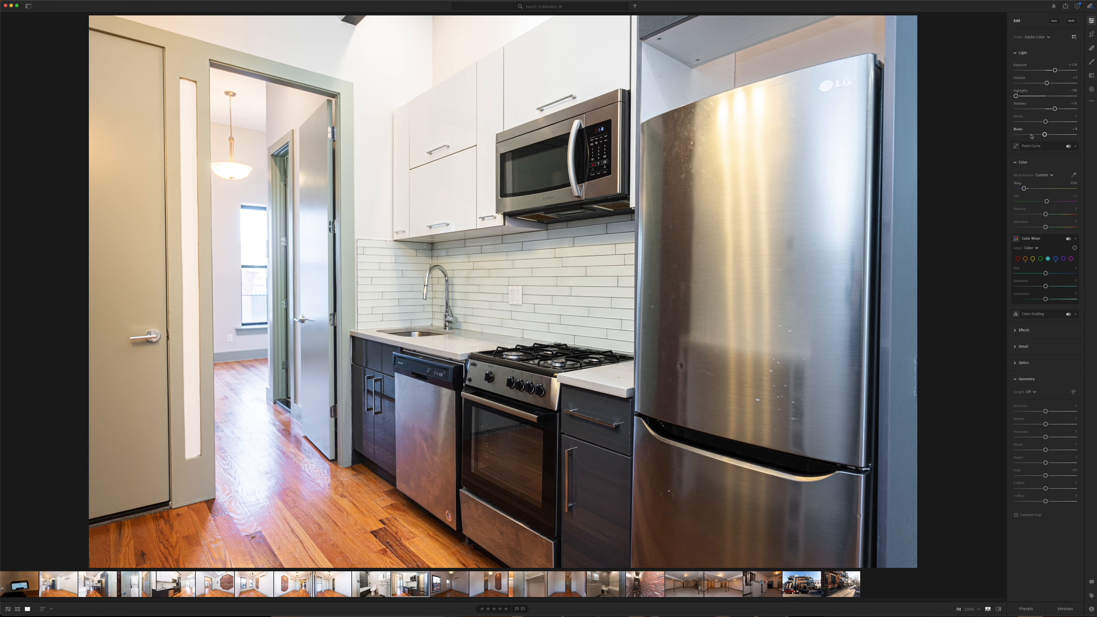
{"action": "left_click_drag", "start_coordinate": [1025, 190], "coordinate": [1024, 191]}
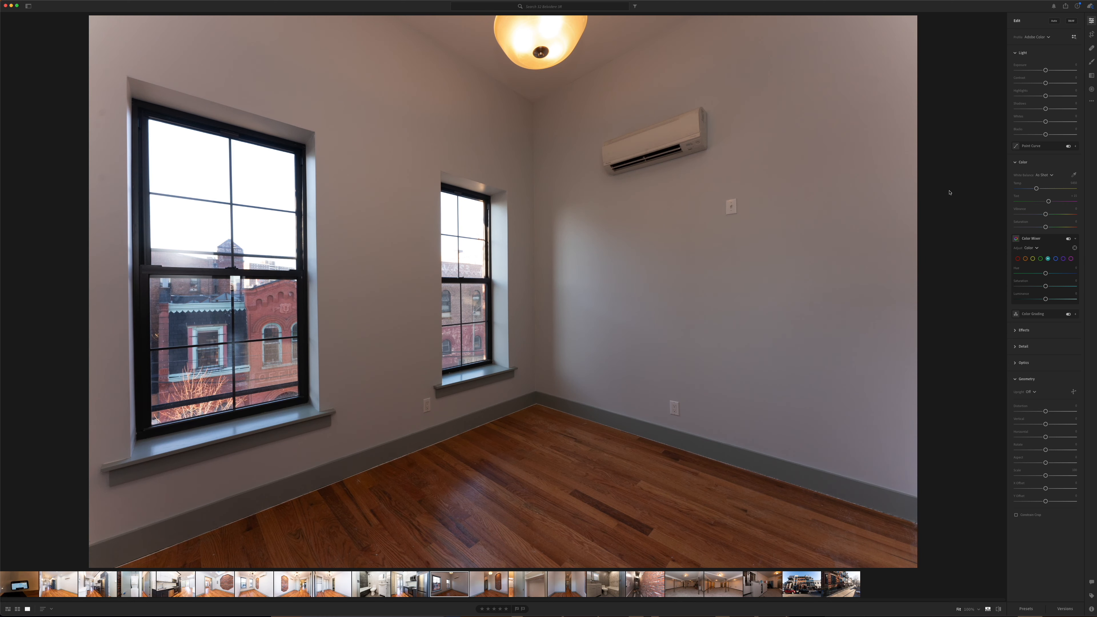
Copy the kitchen photo's edit settings and paste them onto the next photo, the dark room with two windows
{"action": "key", "text": "Left"}
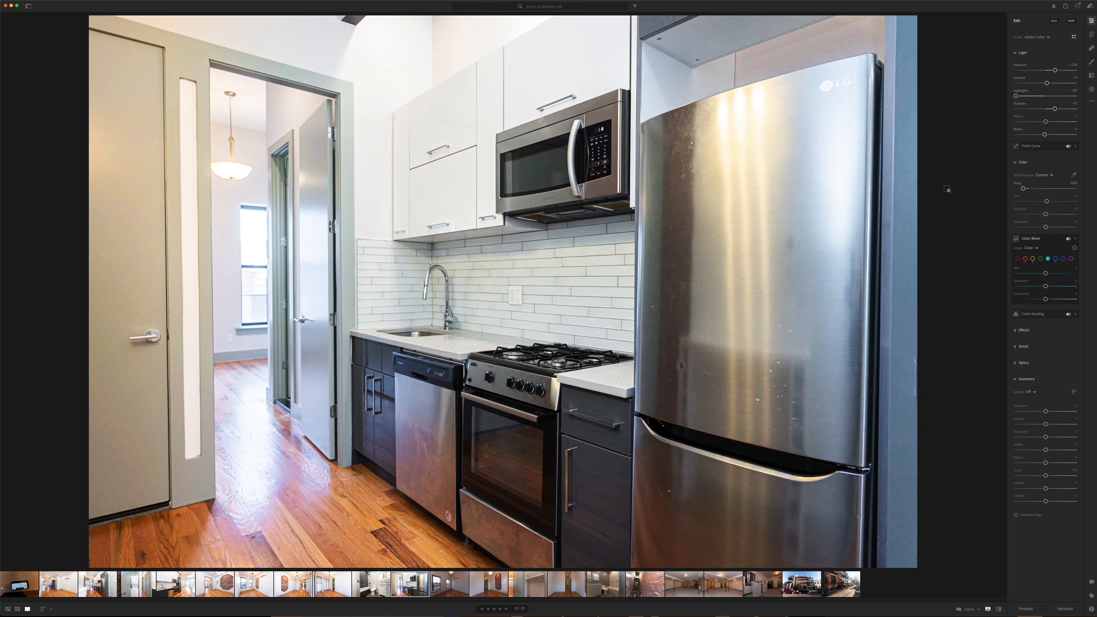
{"action": "key", "text": "super+shift+c"}
{"action": "key", "text": "Return"}
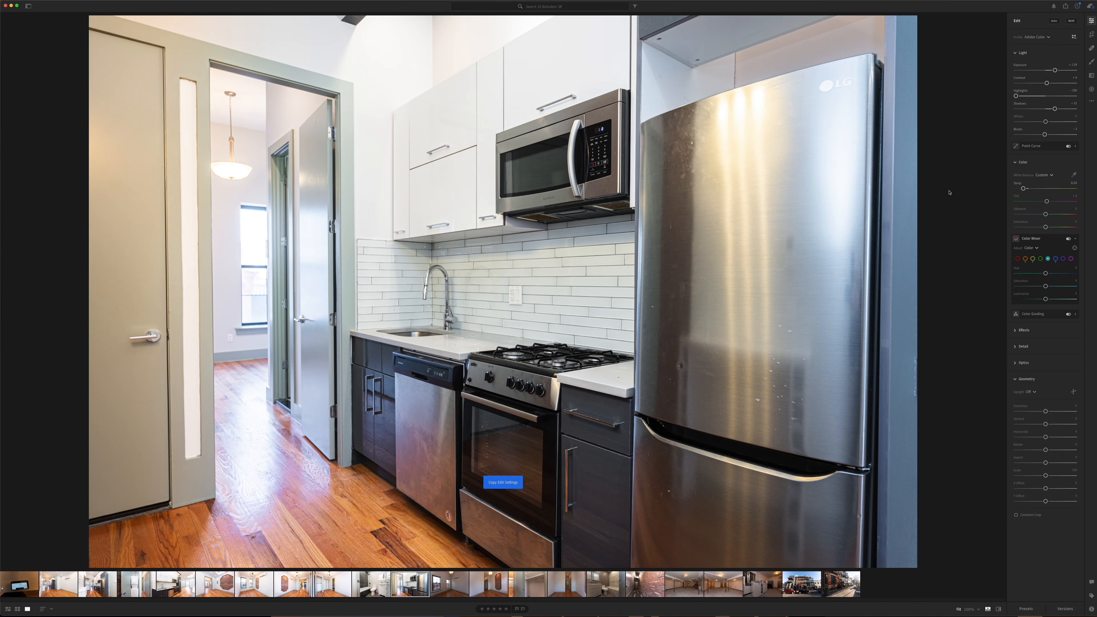
{"action": "key", "text": "Right"}
{"action": "key", "text": "super+shift+v"}
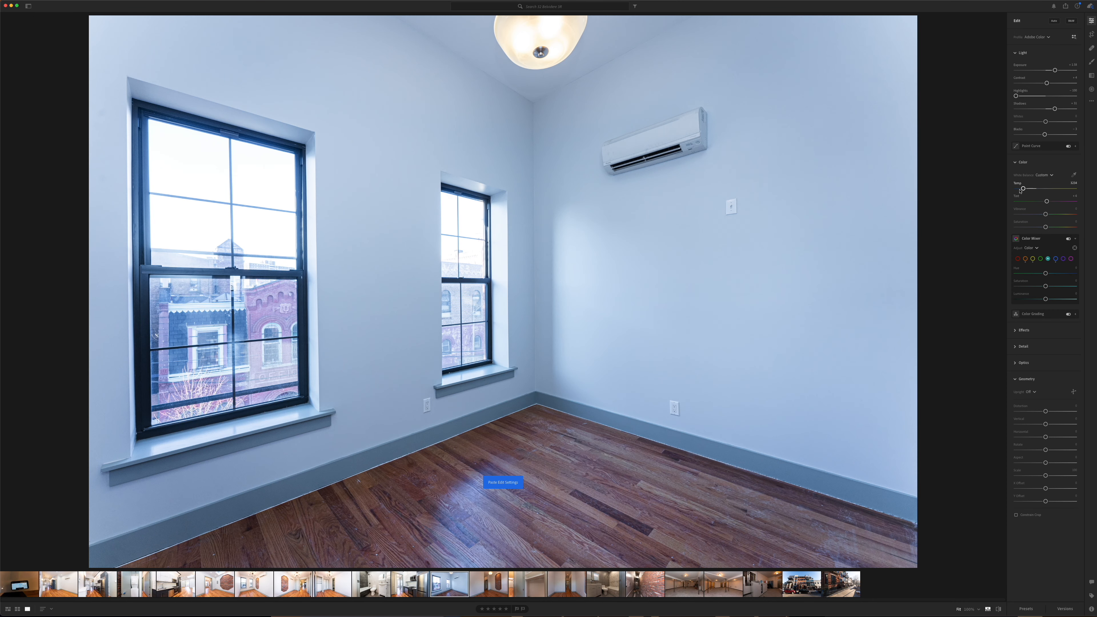
Warm the Temp of the room photo with two windows, raise its Exposure and lower its Blacks moderately
{"action": "left_click_drag", "start_coordinate": [1023, 189], "coordinate": [1031, 190]}
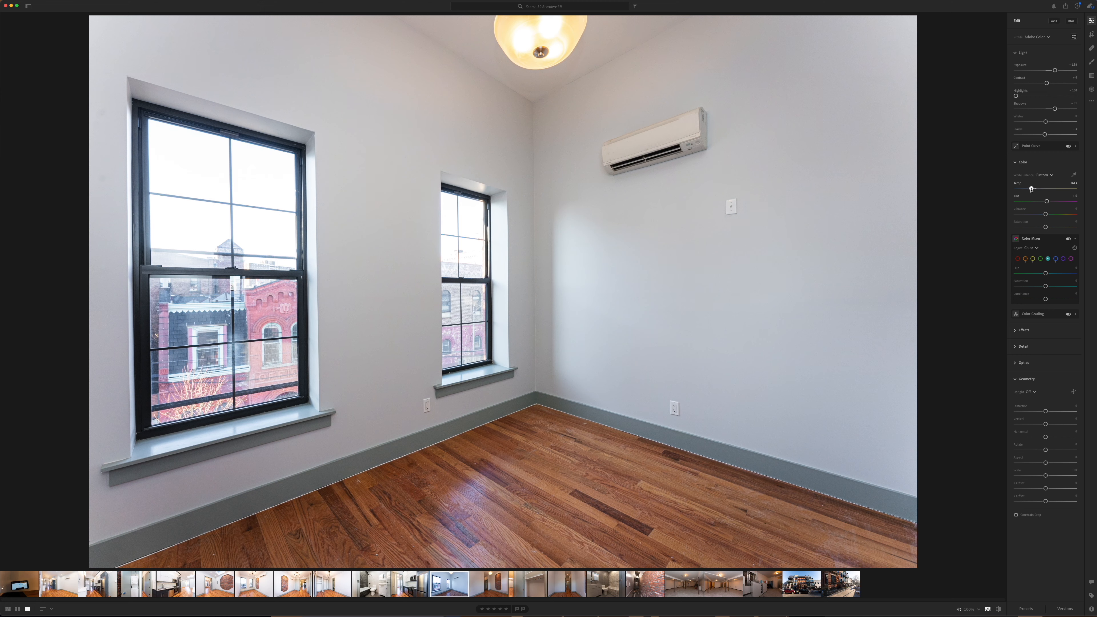
{"action": "left_click_drag", "start_coordinate": [1054, 71], "coordinate": [1057, 73]}
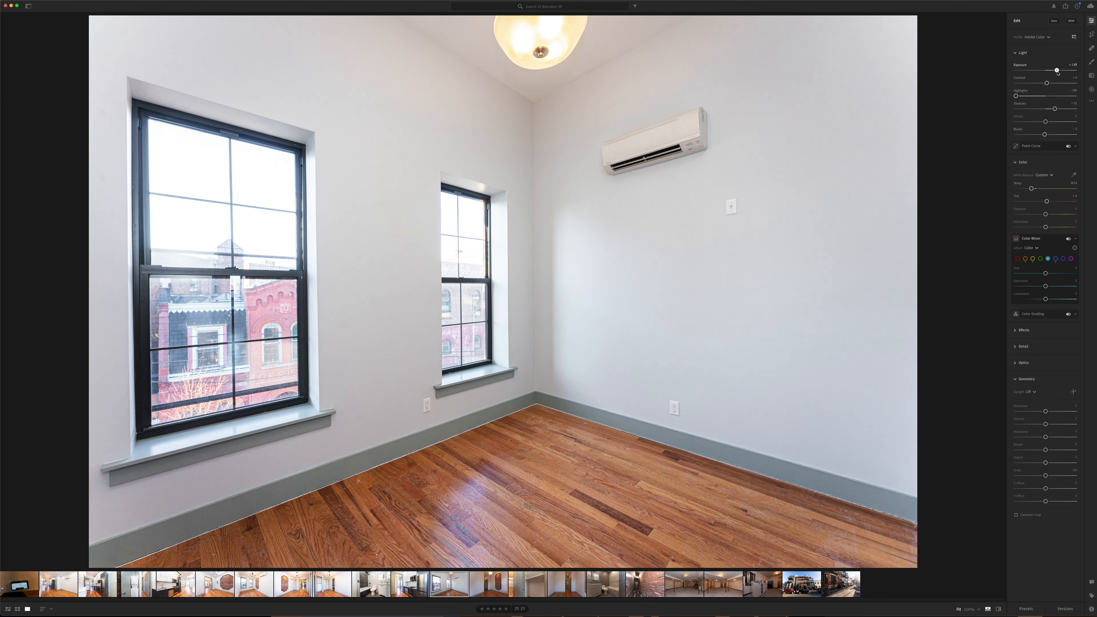
{"action": "left_click_drag", "start_coordinate": [1057, 73], "coordinate": [1058, 73]}
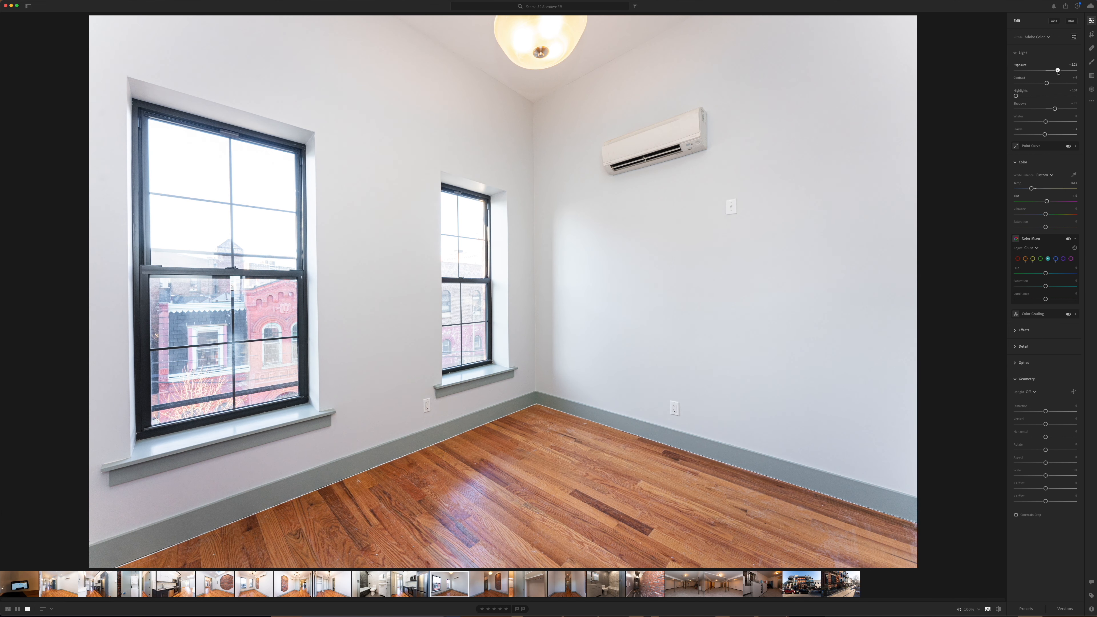
{"action": "left_click", "coordinate": [1036, 136]}
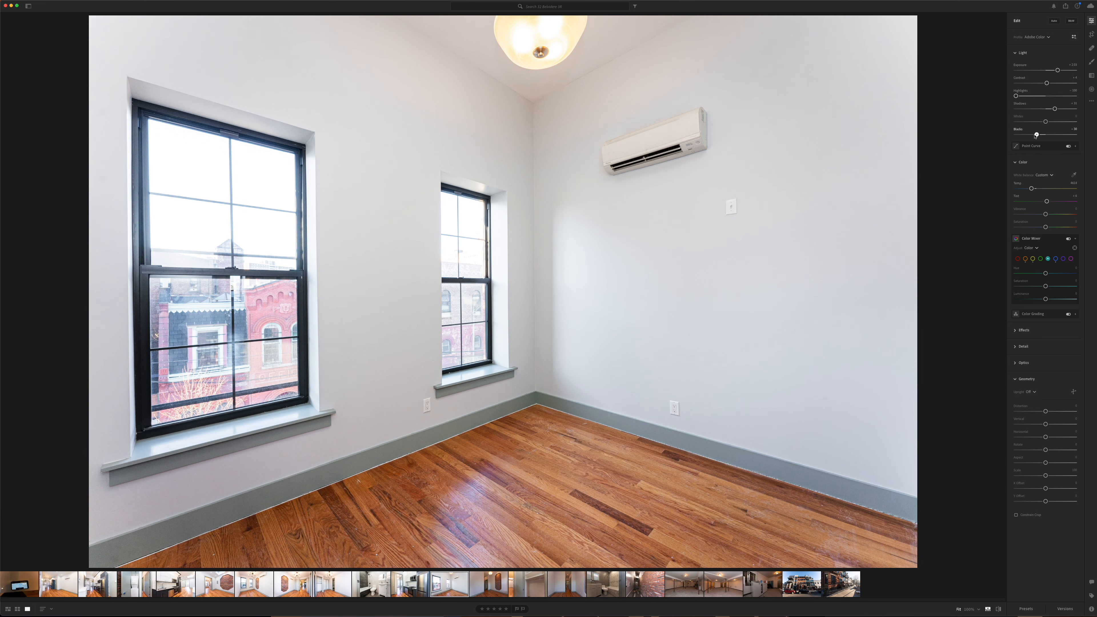
{"action": "left_click_drag", "start_coordinate": [1057, 73], "coordinate": [1059, 73]}
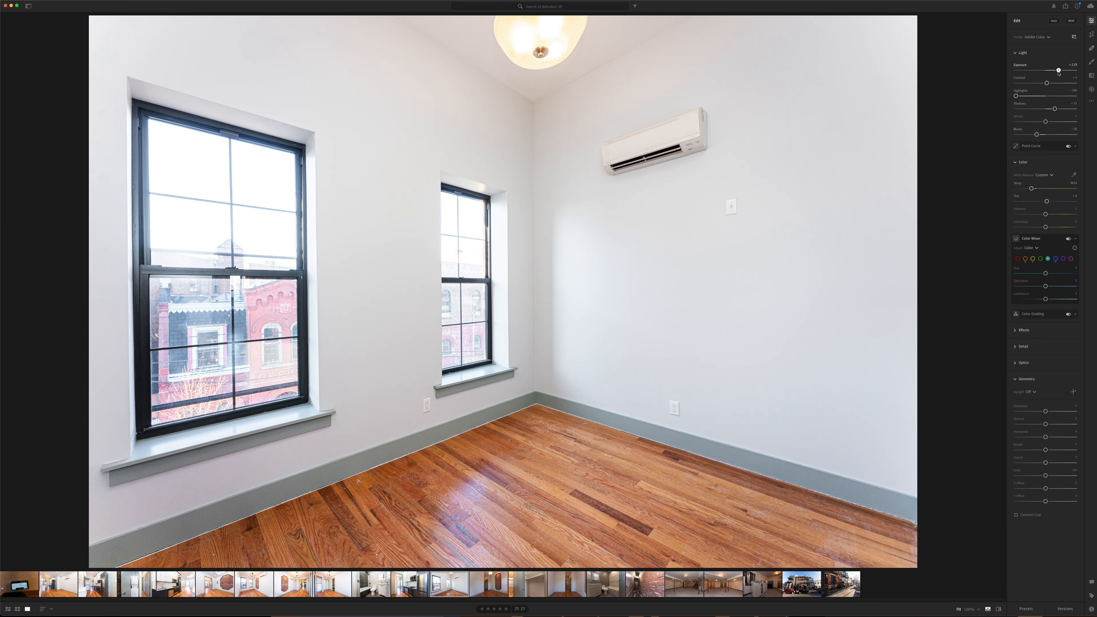
Copy the two-window room's edit settings onto the next photo, the room with the brick accent, and lower its Exposure slightly
{"action": "key", "text": "Right"}
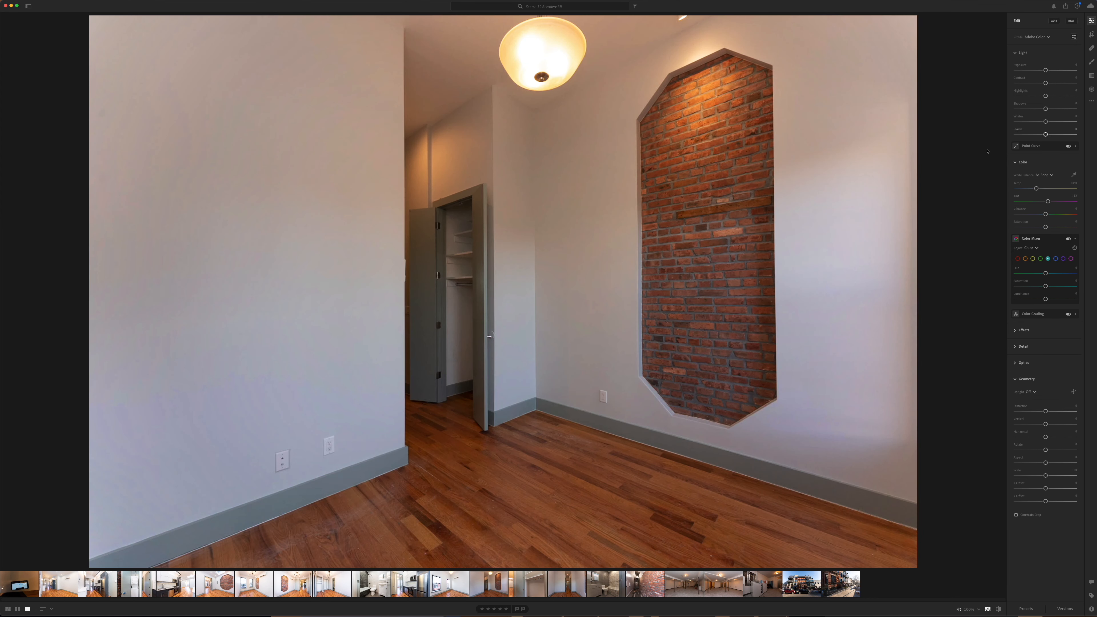
{"action": "key", "text": "Left"}
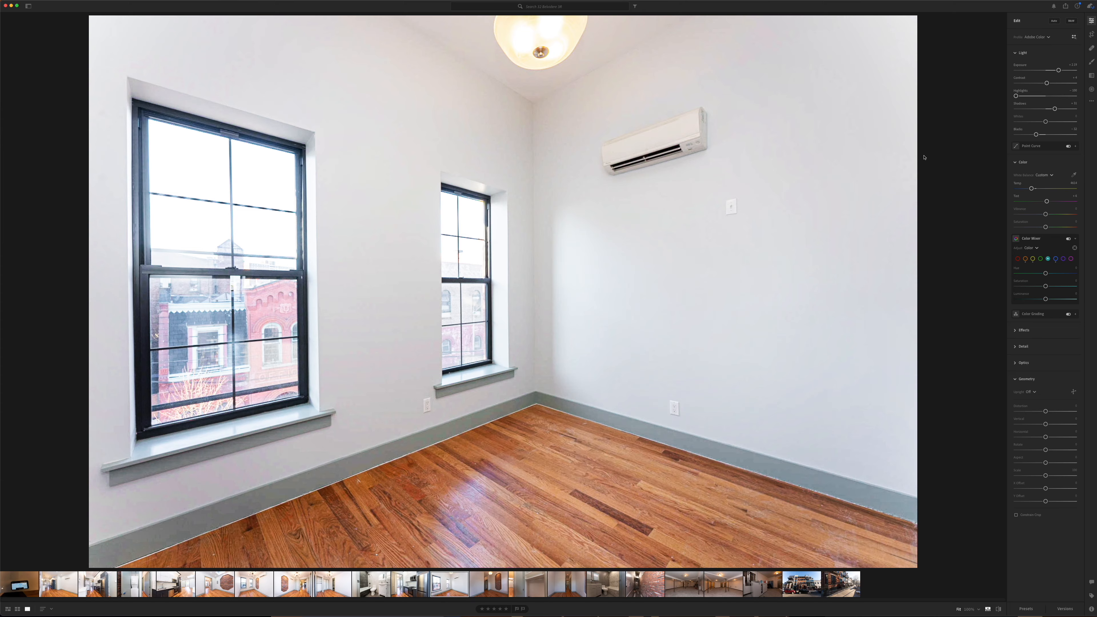
{"action": "key", "text": "super+shift+c"}
{"action": "key", "text": "Return"}
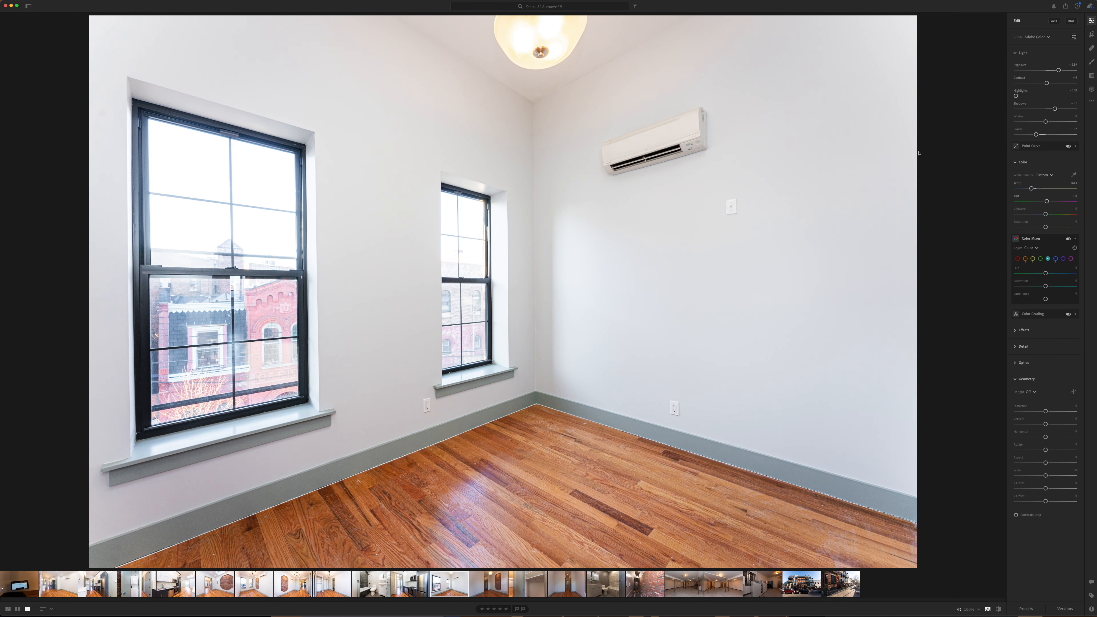
{"action": "key", "text": "Right"}
{"action": "key", "text": "super+shift+v"}
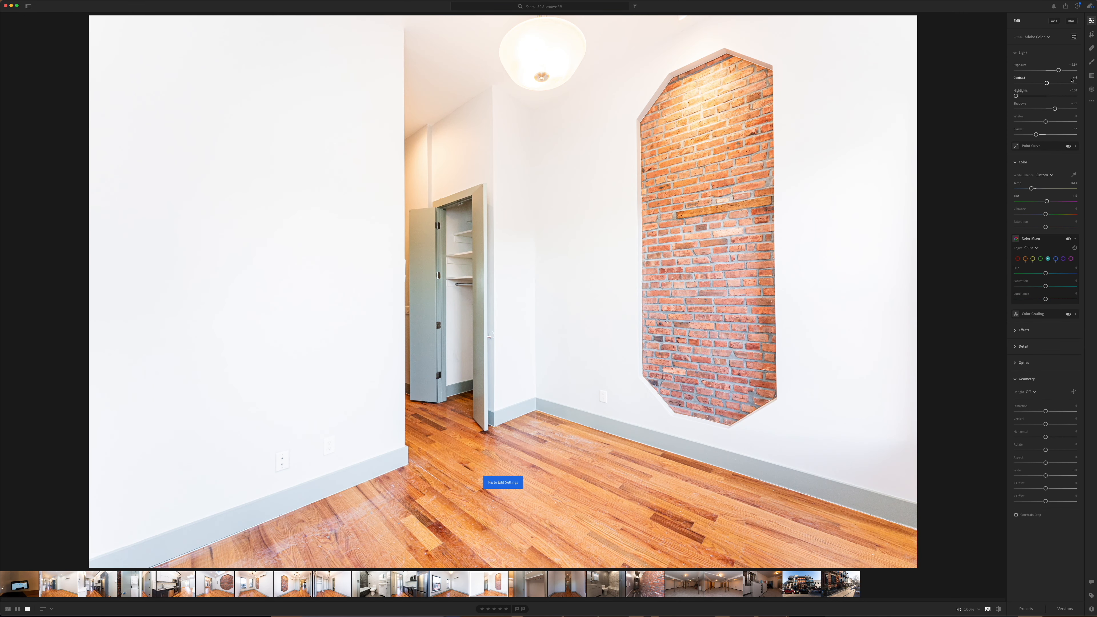
{"action": "left_click_drag", "start_coordinate": [1057, 71], "coordinate": [1057, 71]}
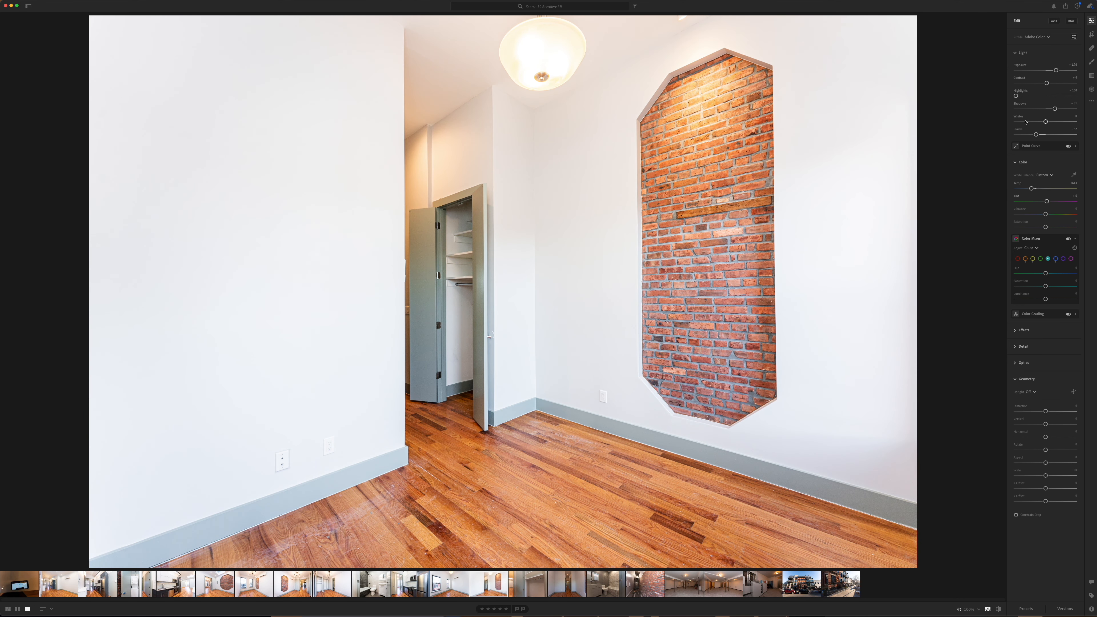
Go to the closet interior photo, paste the copied edit settings and lower its Exposure
{"action": "key", "text": "Right"}
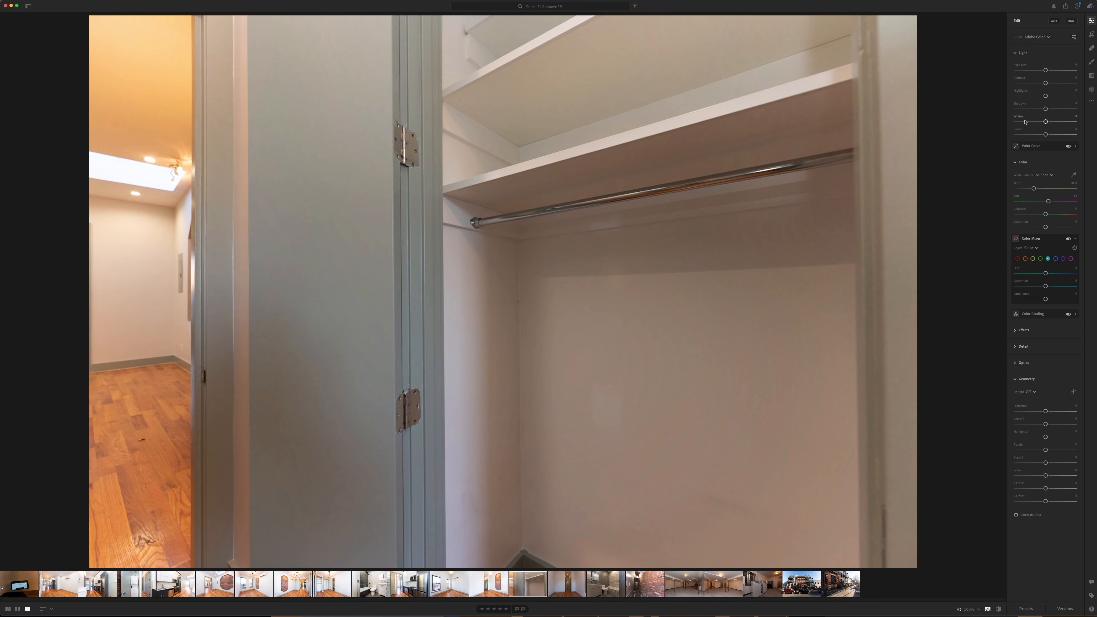
{"action": "key", "text": "super+v"}
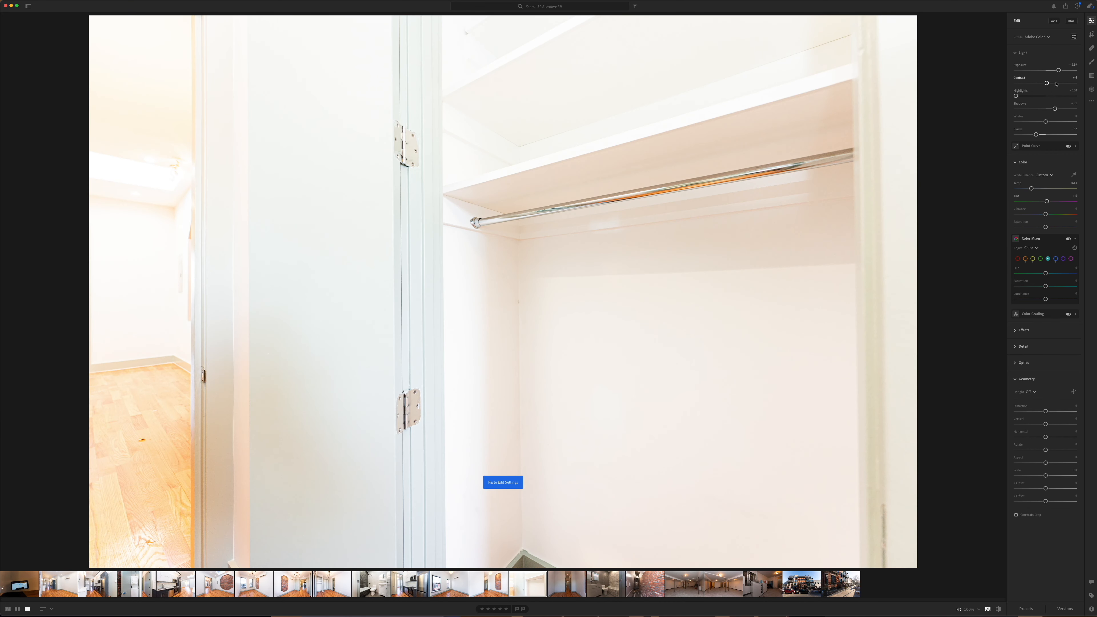
{"action": "left_click_drag", "start_coordinate": [1059, 71], "coordinate": [1053, 72]}
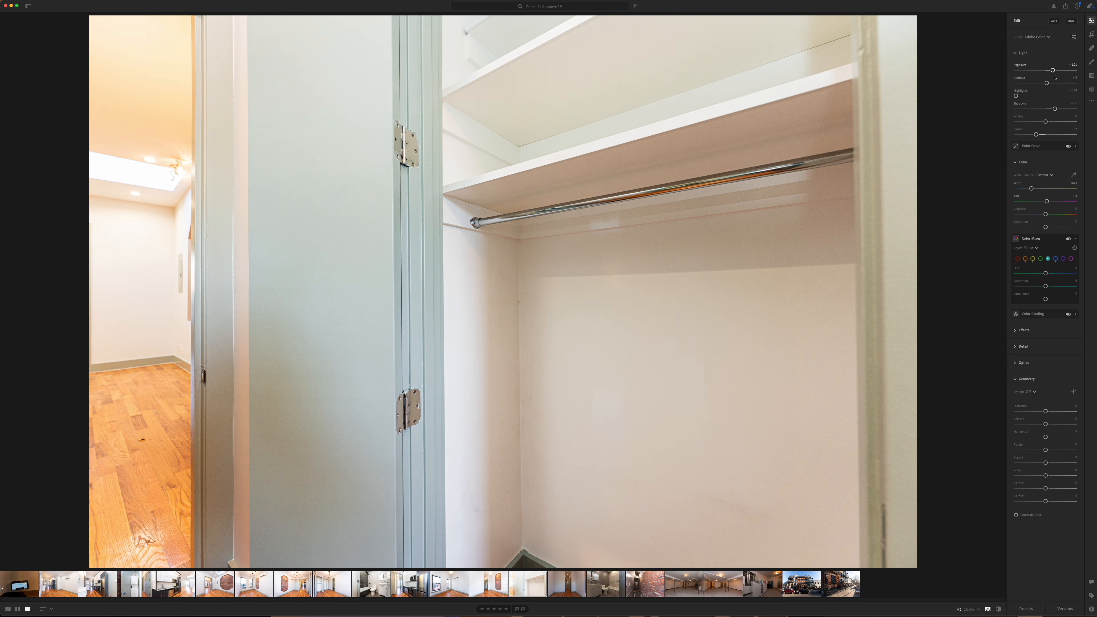
Raise the closet interior photo's Shadows and fine-tune its Exposure slightly downward
{"action": "left_click_drag", "start_coordinate": [1054, 109], "coordinate": [1064, 109]}
{"action": "left_click_drag", "start_coordinate": [1052, 70], "coordinate": [1054, 70]}
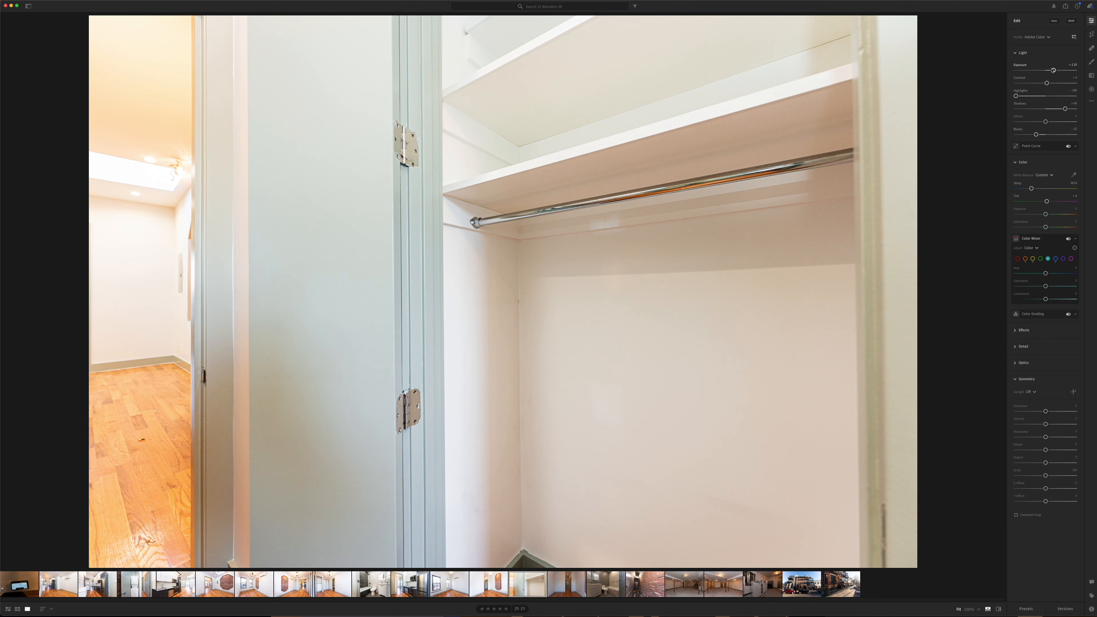
{"action": "left_click_drag", "start_coordinate": [1052, 70], "coordinate": [1051, 71]}
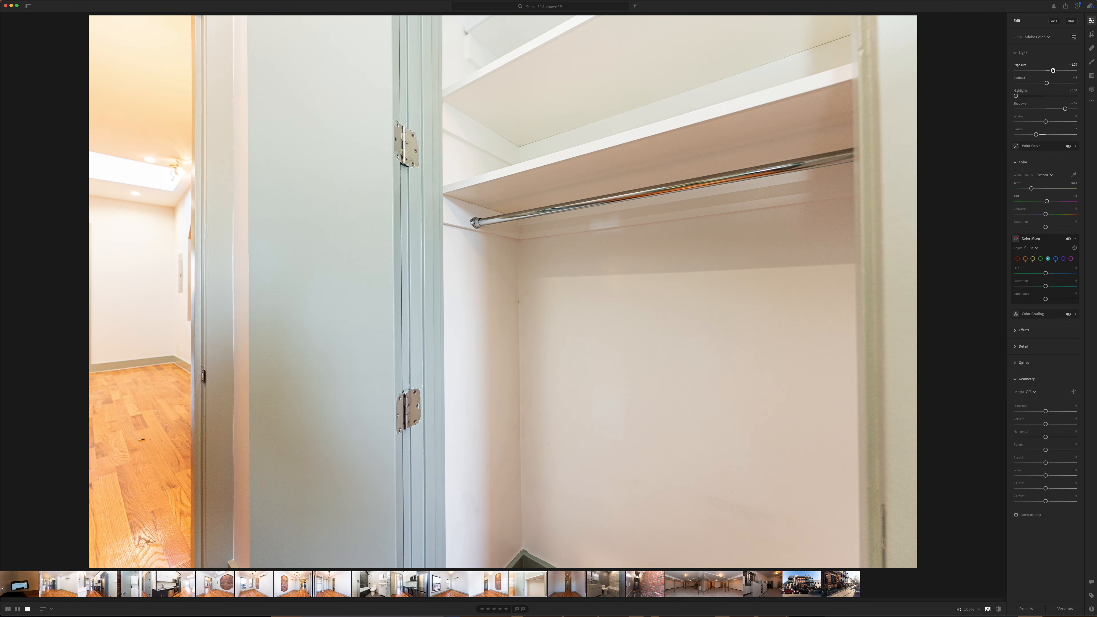
{"action": "key", "text": "super+c"}
{"action": "left_click_drag", "start_coordinate": [1052, 70], "coordinate": [1051, 70]}
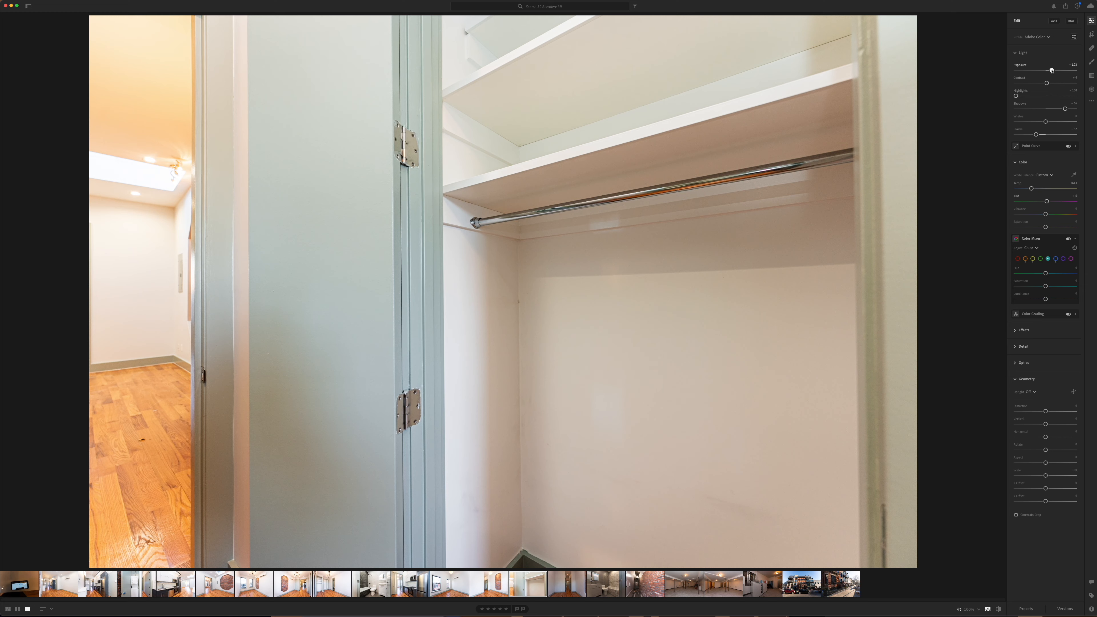
Copy the closet photo's edit settings onto the next room photo with the hallway, then raise its Exposure and warm its Temp slightly
{"action": "key", "text": "super+shift+c"}
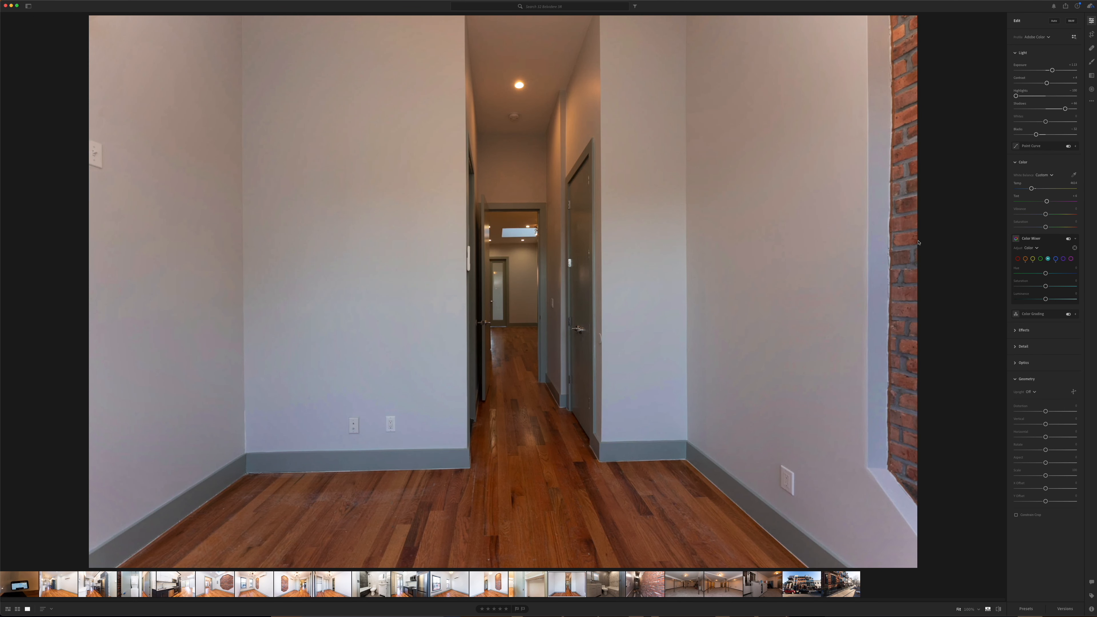
{"action": "key", "text": "super+v"}
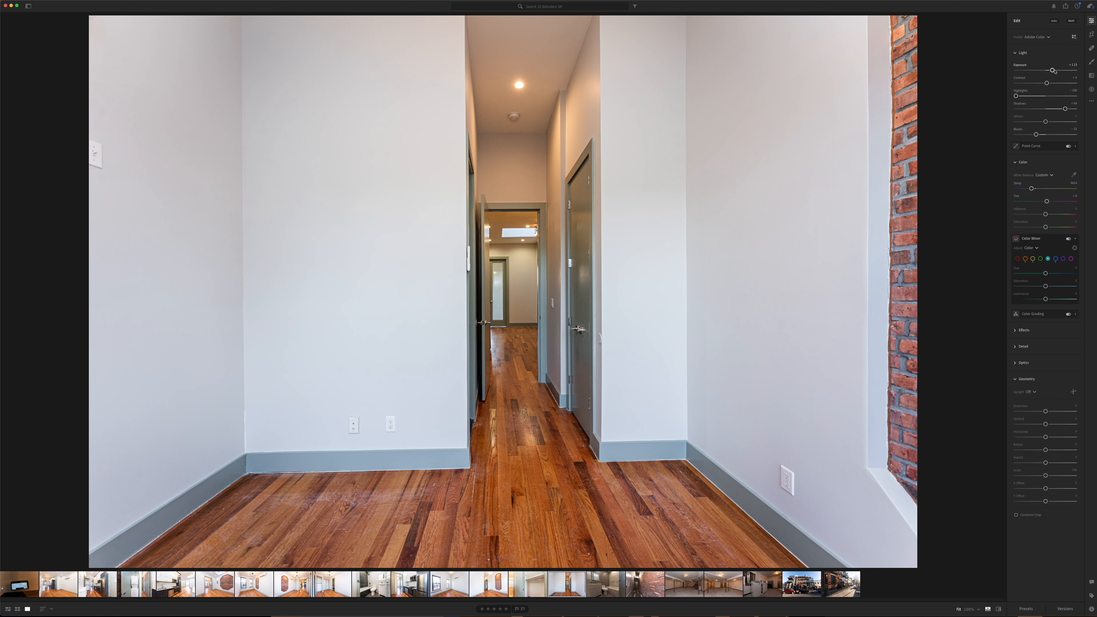
{"action": "left_click_drag", "start_coordinate": [1052, 71], "coordinate": [1055, 71]}
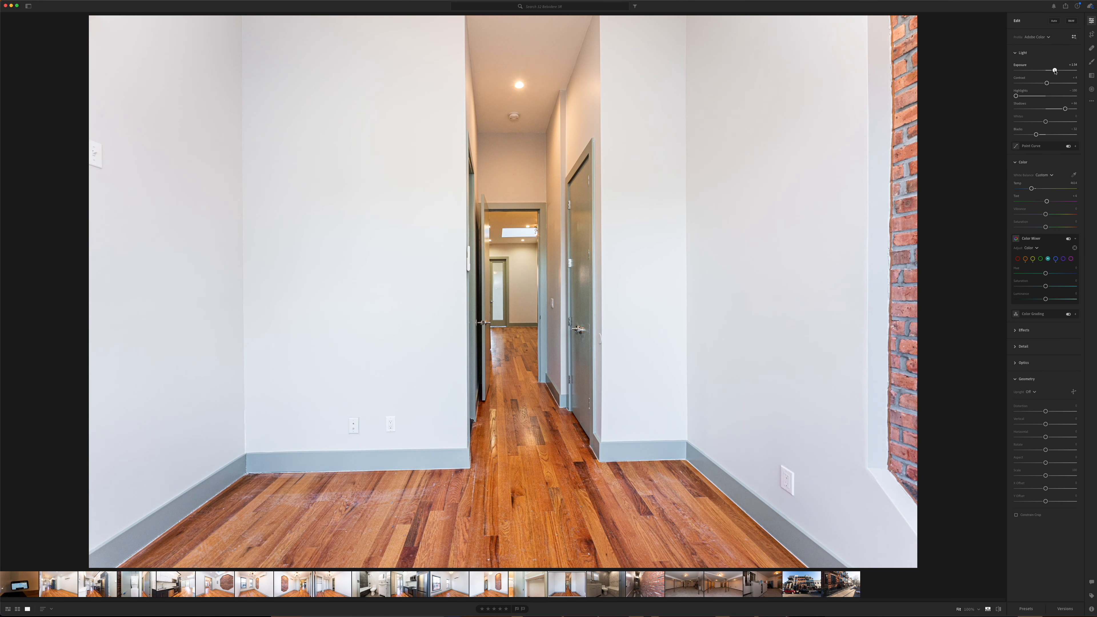
{"action": "left_click_drag", "start_coordinate": [1031, 190], "coordinate": [1033, 189]}
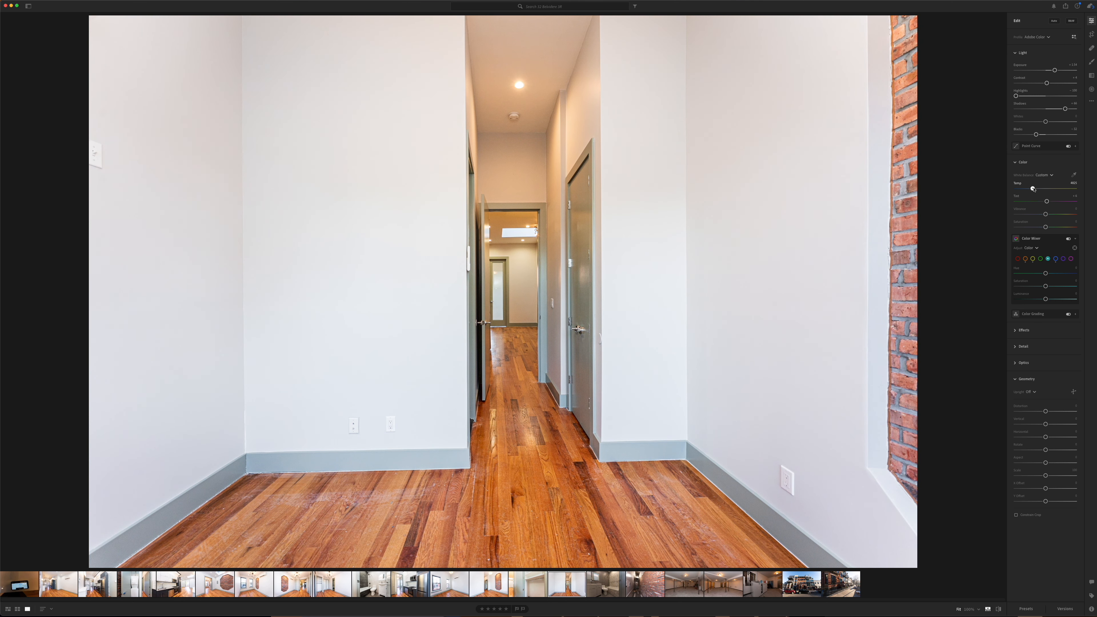
{"action": "left_click_drag", "start_coordinate": [1054, 72], "coordinate": [1056, 72]}
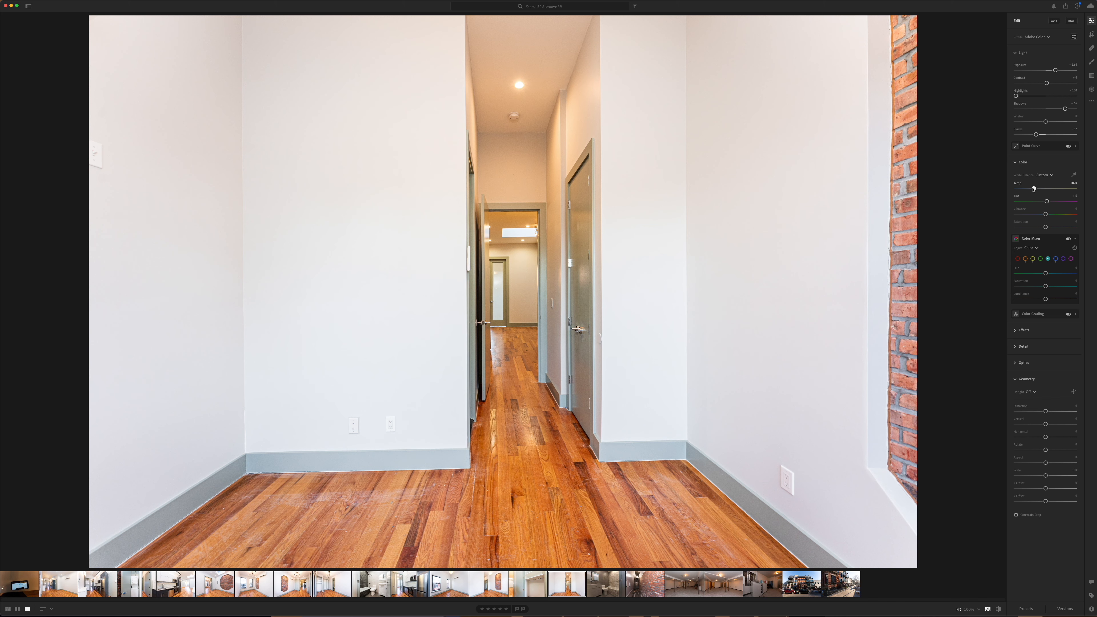
{"action": "left_click_drag", "start_coordinate": [1032, 189], "coordinate": [1032, 189]}
Add a tall radial gradient over the central hallway, cooling its Temp and raising its Exposure slightly
{"action": "key", "text": "r"}
{"action": "mouse_move", "coordinate": [511, 223]}
{"action": "left_mouse_down"}
{"action": "mouse_move", "coordinate": [587, 401]}
{"action": "mouse_move", "coordinate": [608, 491]}
{"action": "mouse_move", "coordinate": [584, 455]}
{"action": "left_mouse_up"}
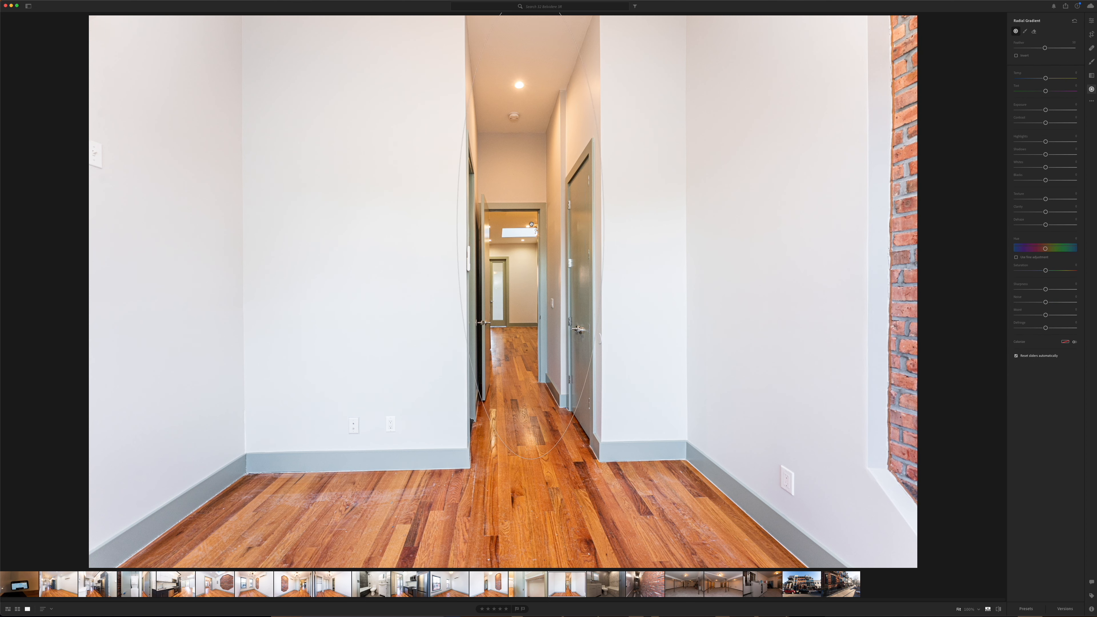
{"action": "left_click_drag", "start_coordinate": [1041, 81], "coordinate": [1047, 110]}
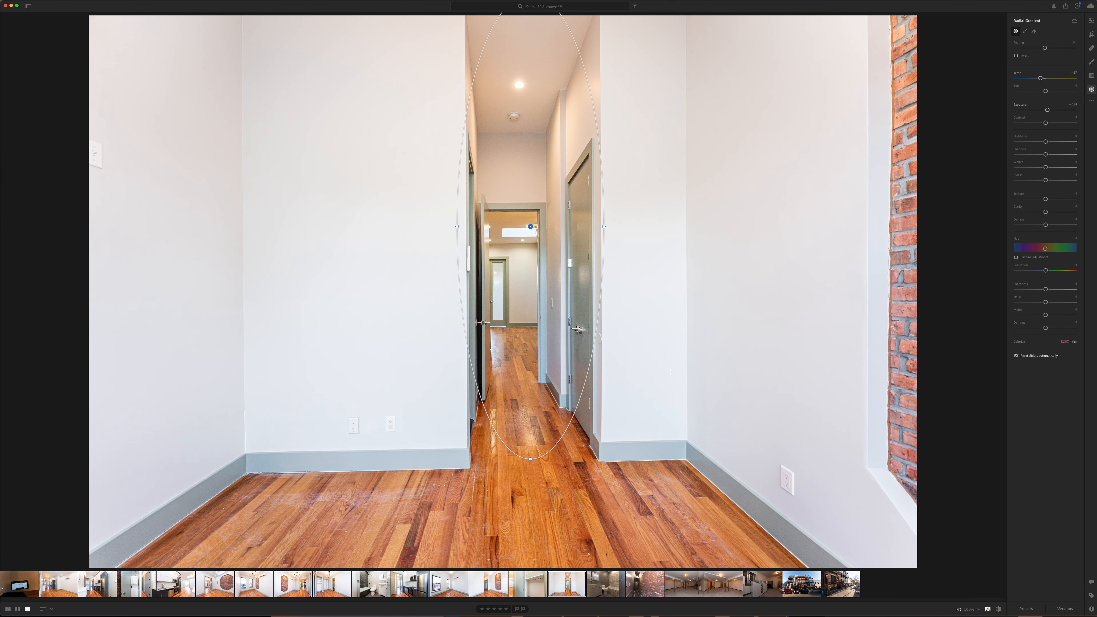
{"action": "key", "text": "e"}
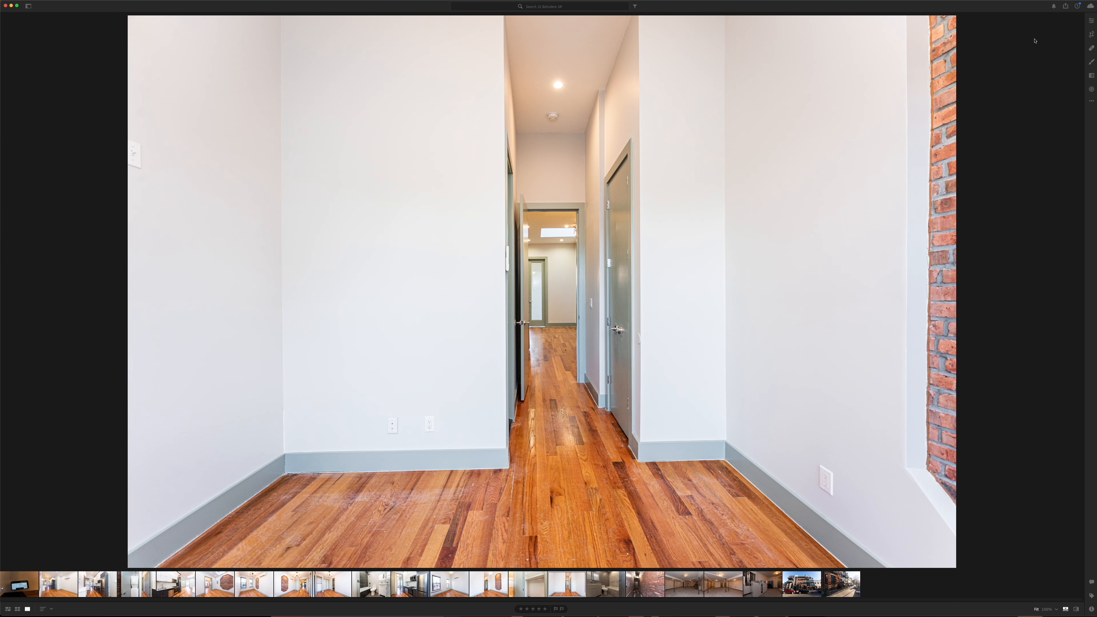
Go to the bathroom photo, paste the copied edit settings, cool its Temp and lower its Exposure slightly
{"action": "key", "text": "Right"}
{"action": "key", "text": "Left"}
{"action": "key", "text": "Right"}
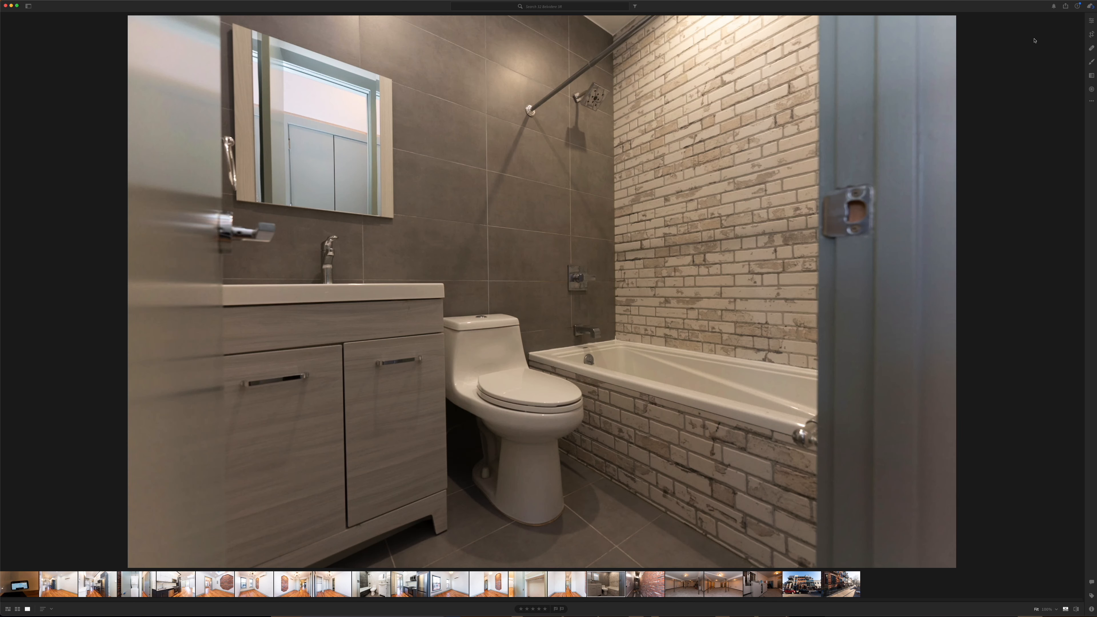
{"action": "key", "text": "super+v"}
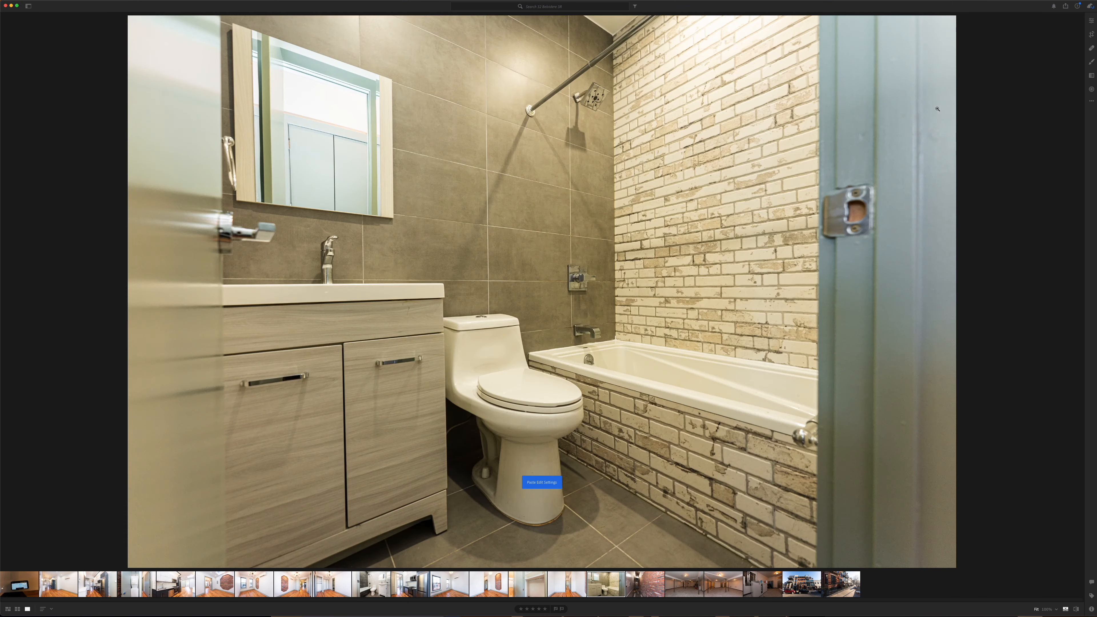
{"action": "left_click", "coordinate": [1091, 20]}
{"action": "left_click_drag", "start_coordinate": [1035, 190], "coordinate": [1027, 190]}
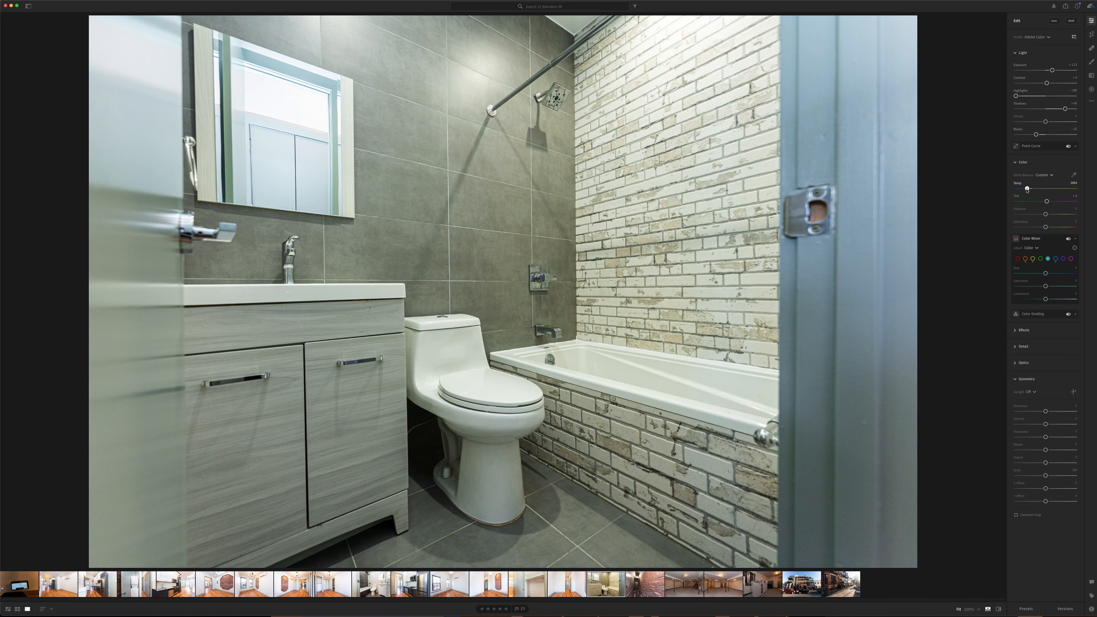
{"action": "left_click_drag", "start_coordinate": [1052, 70], "coordinate": [1051, 70]}
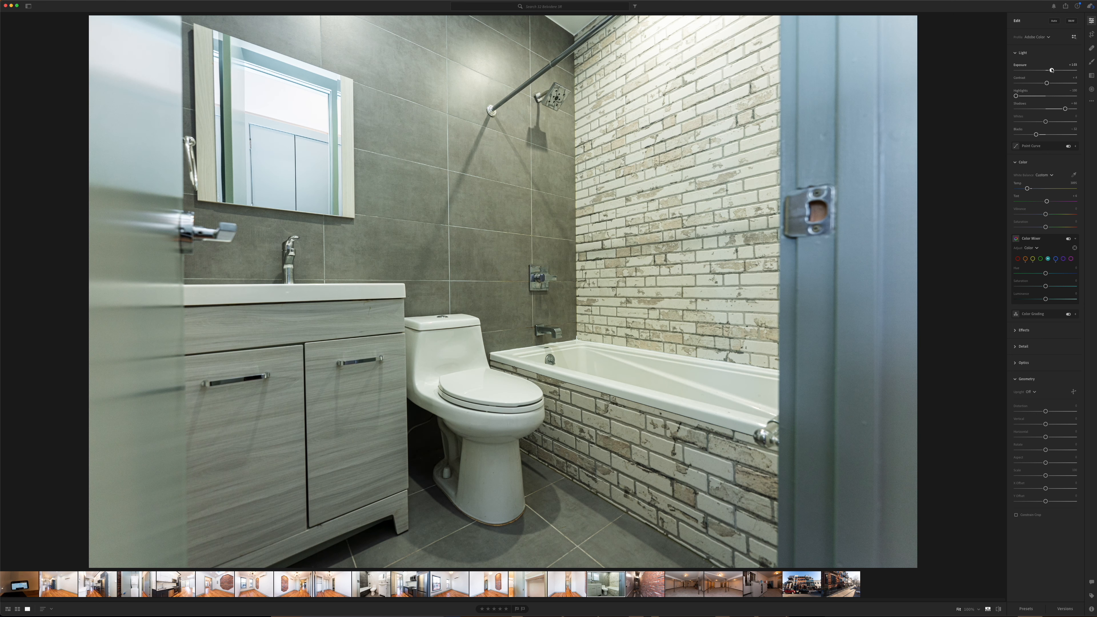
Set the bathroom photo's white balance to Auto, then cool its Temp slightly and fine-tune its Exposure to match
{"action": "left_click", "coordinate": [1051, 175]}
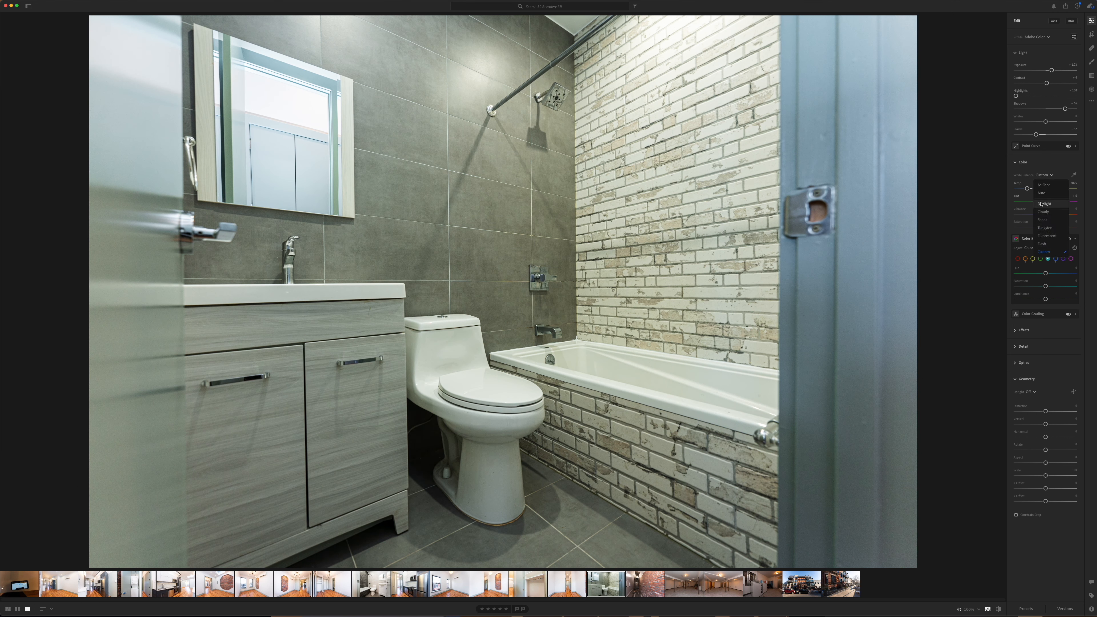
{"action": "left_click", "coordinate": [1043, 195]}
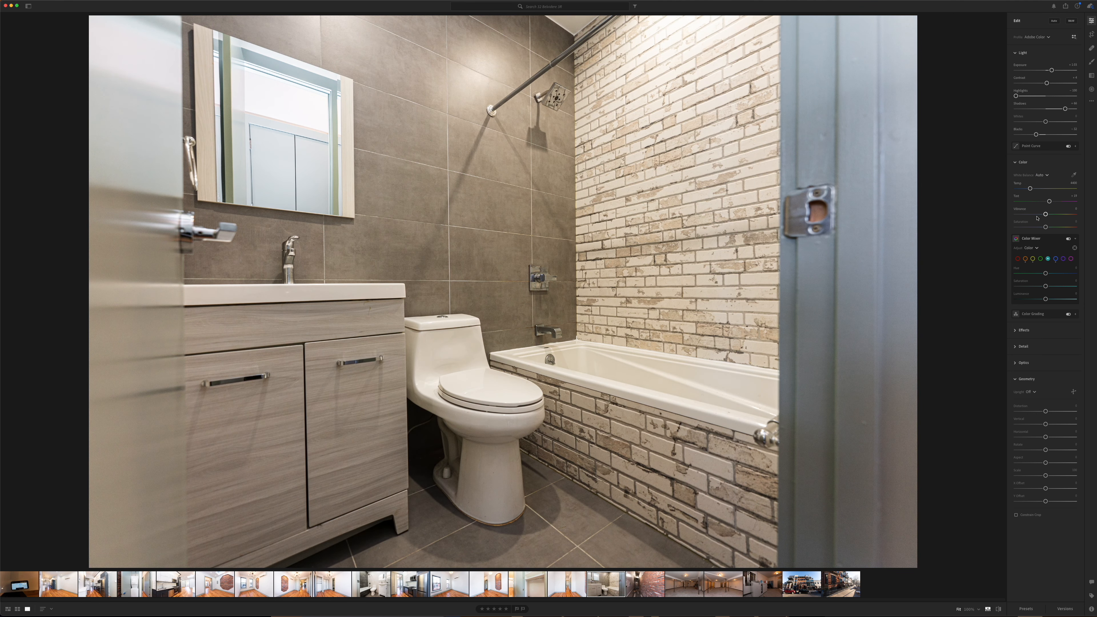
{"action": "left_click_drag", "start_coordinate": [1050, 72], "coordinate": [1053, 73]}
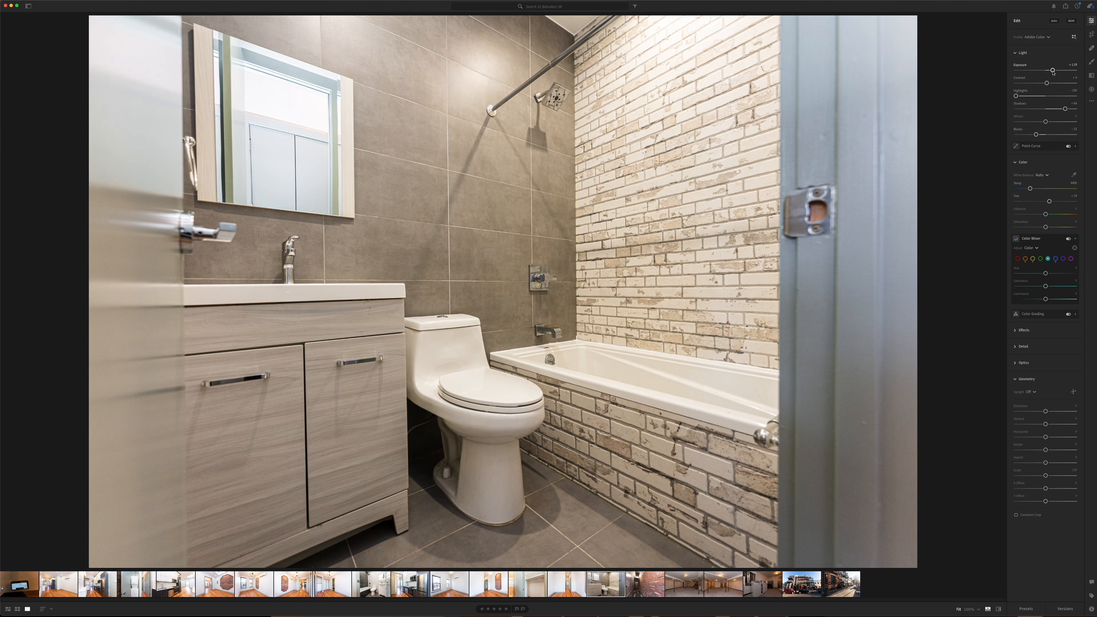
{"action": "left_click_drag", "start_coordinate": [1030, 189], "coordinate": [1029, 188]}
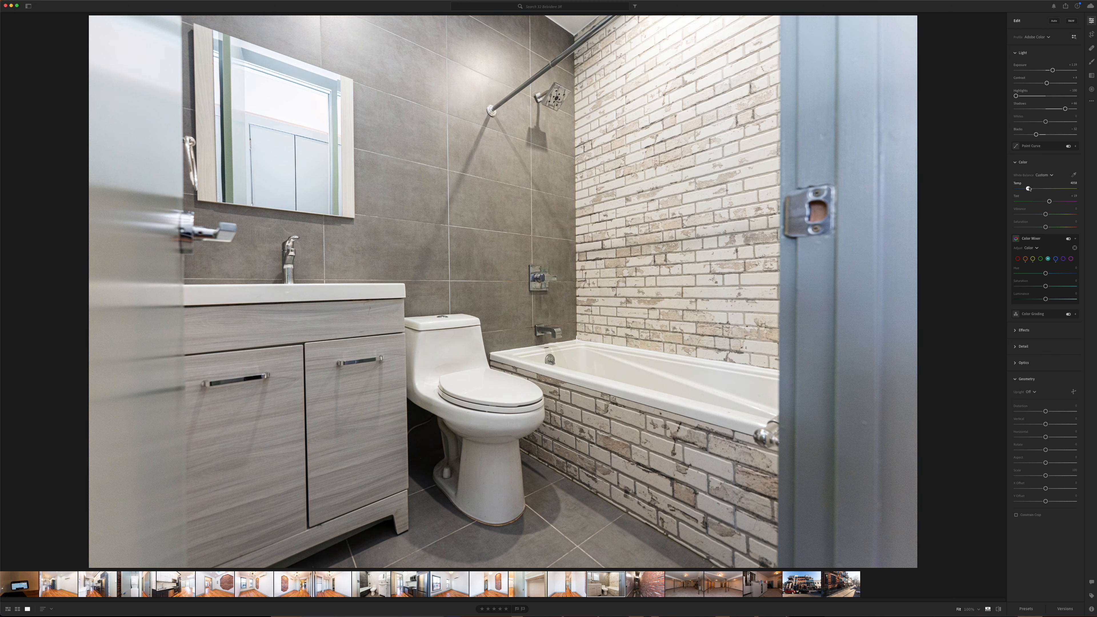
{"action": "left_click_drag", "start_coordinate": [1052, 70], "coordinate": [1052, 71]}
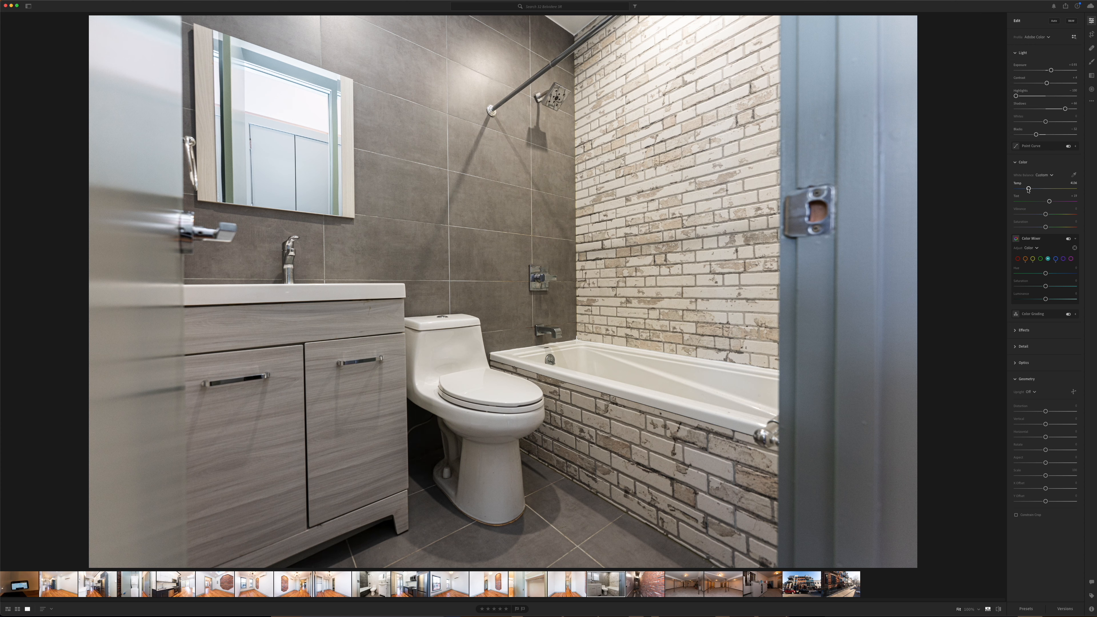
{"action": "left_click_drag", "start_coordinate": [1028, 190], "coordinate": [1027, 190]}
{"action": "left_click_drag", "start_coordinate": [1051, 70], "coordinate": [1051, 72]}
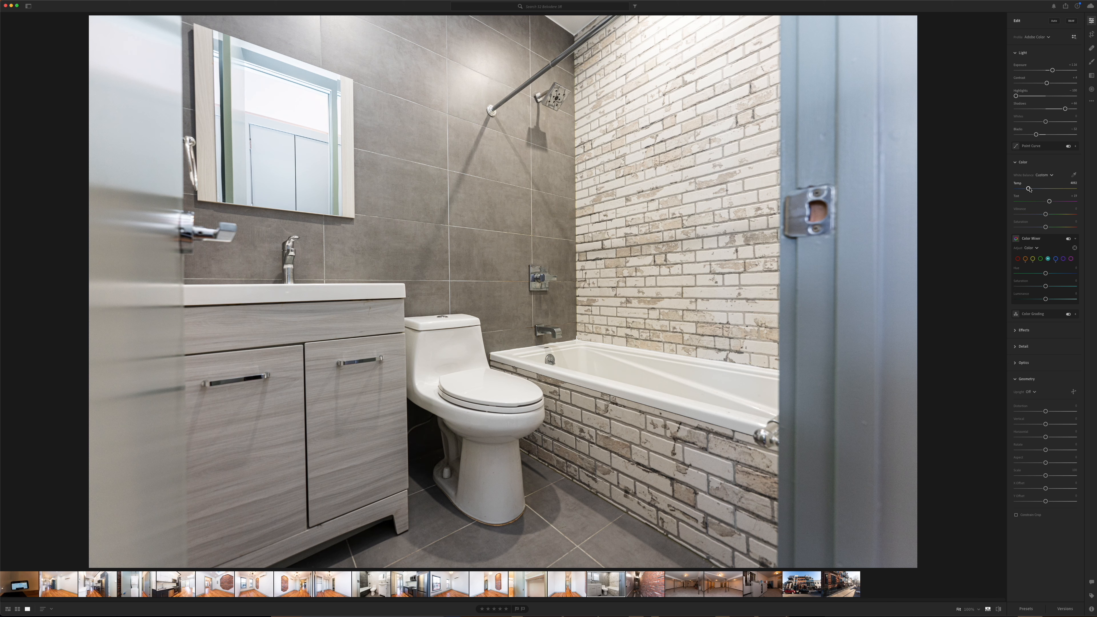
{"action": "left_click_drag", "start_coordinate": [1029, 190], "coordinate": [1028, 189]}
{"action": "left_click_drag", "start_coordinate": [1052, 70], "coordinate": [1052, 71]}
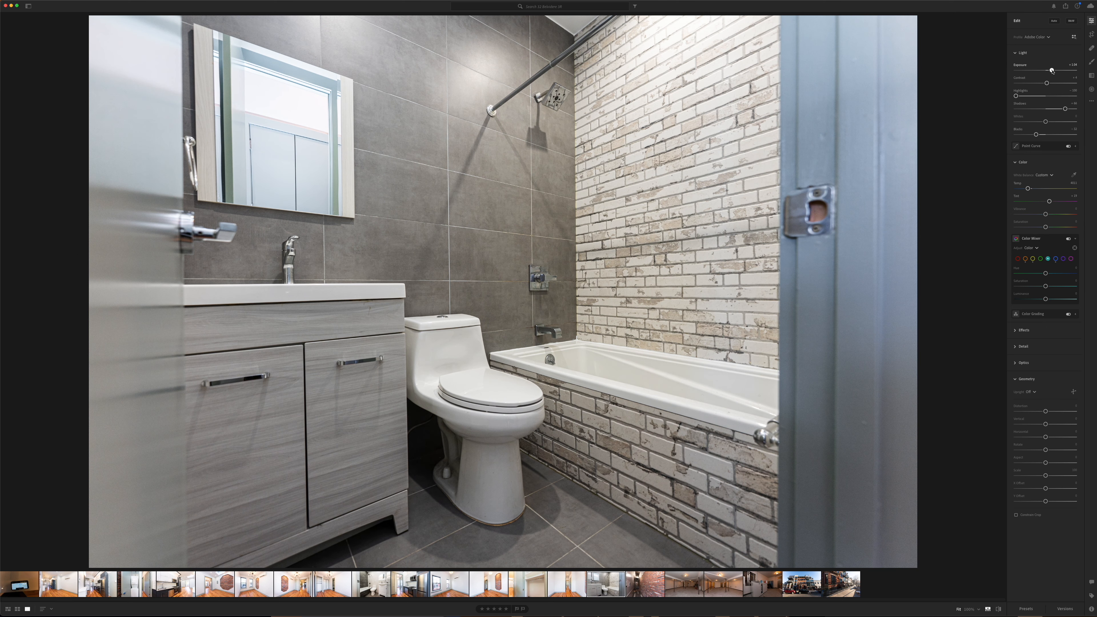
Lower the bathroom photo's Shadows and Blacks for more contrast and fine-tune its Exposure
{"action": "left_click_drag", "start_coordinate": [1065, 109], "coordinate": [1030, 133]}
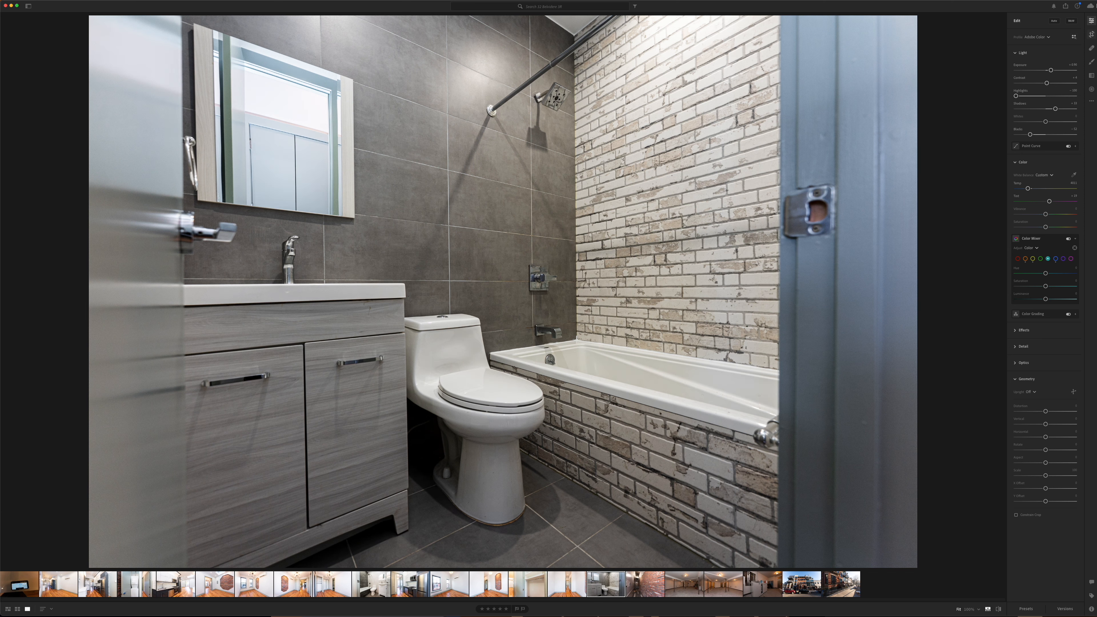
{"action": "left_click_drag", "start_coordinate": [1052, 72], "coordinate": [1052, 72]}
{"action": "left_click_drag", "start_coordinate": [1053, 72], "coordinate": [1054, 71]}
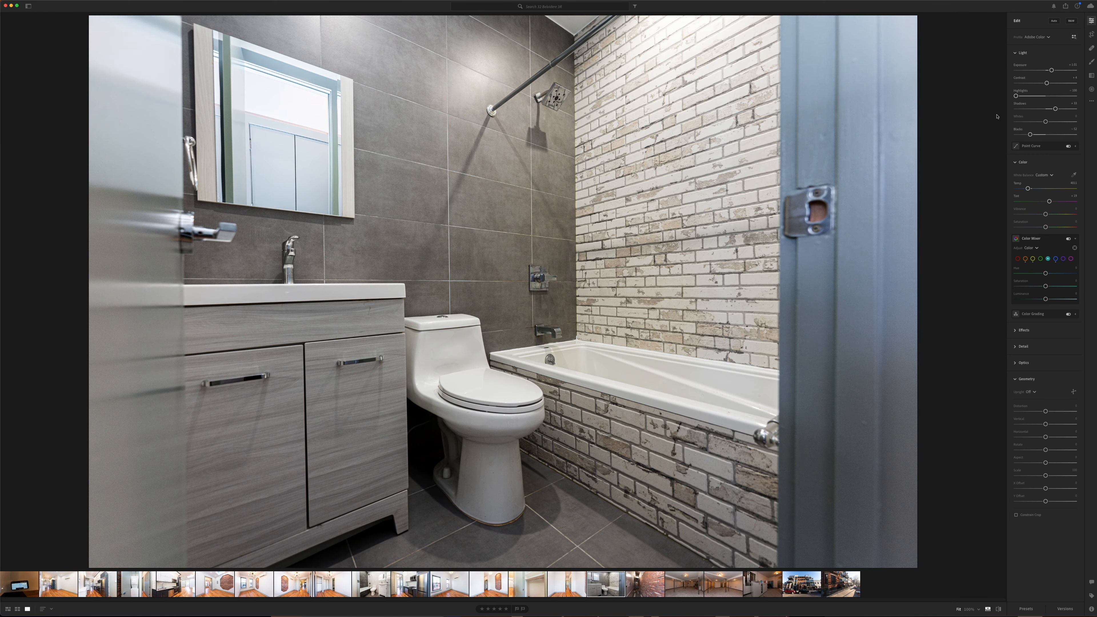
Apply the bathroom photo's edit settings to the brick corridor photo and set its white balance to Auto
{"action": "key", "text": "Right"}
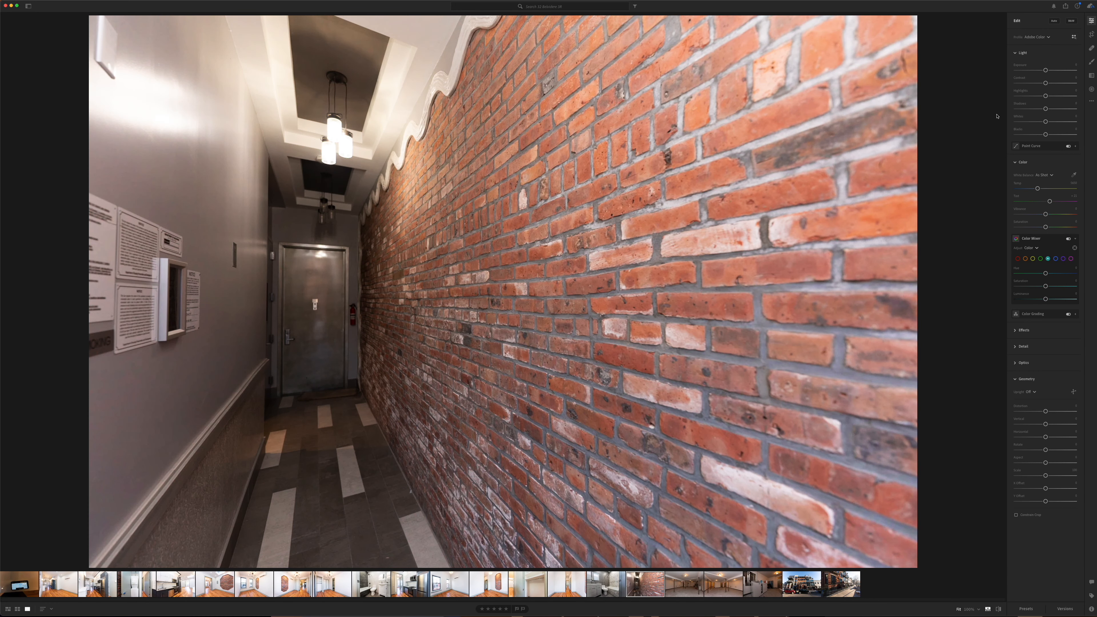
{"action": "key", "text": "super+v"}
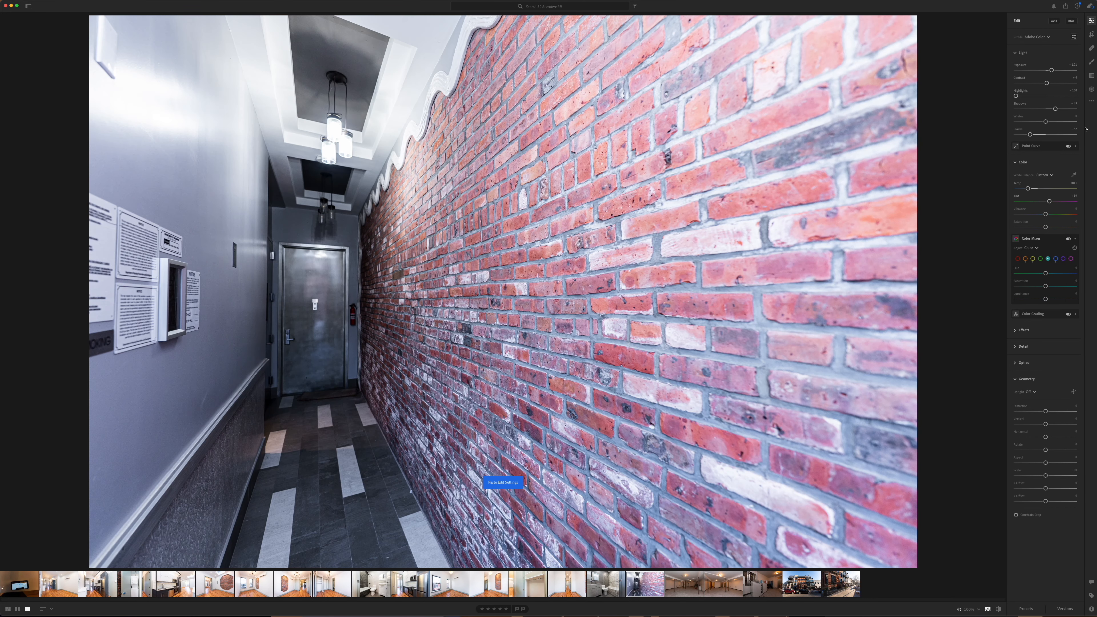
{"action": "left_click", "coordinate": [1044, 175]}
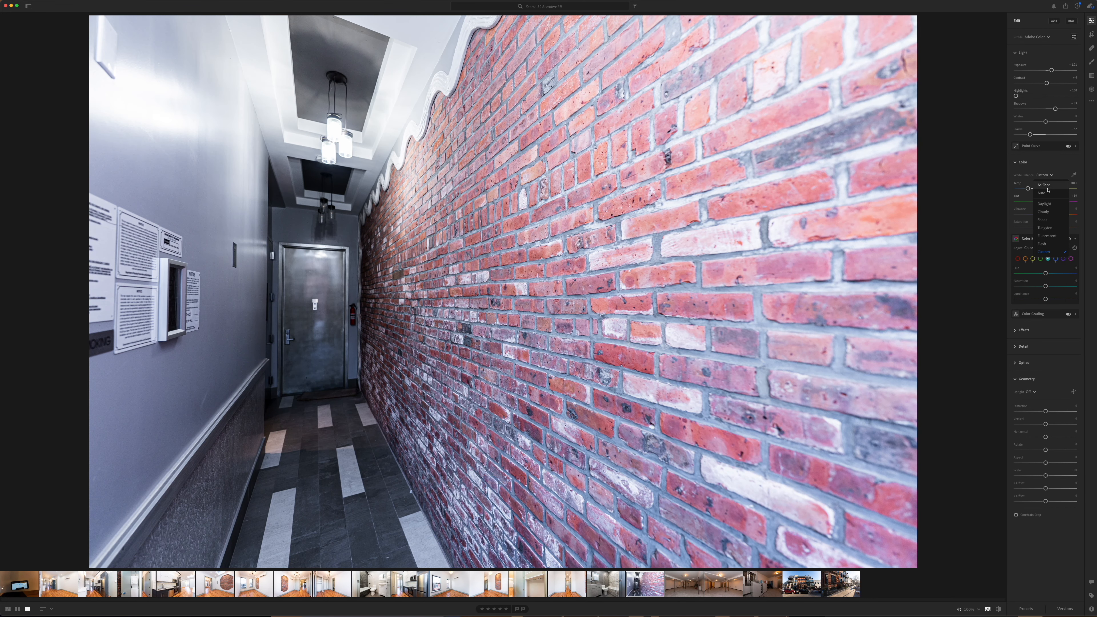
{"action": "left_click", "coordinate": [1048, 193]}
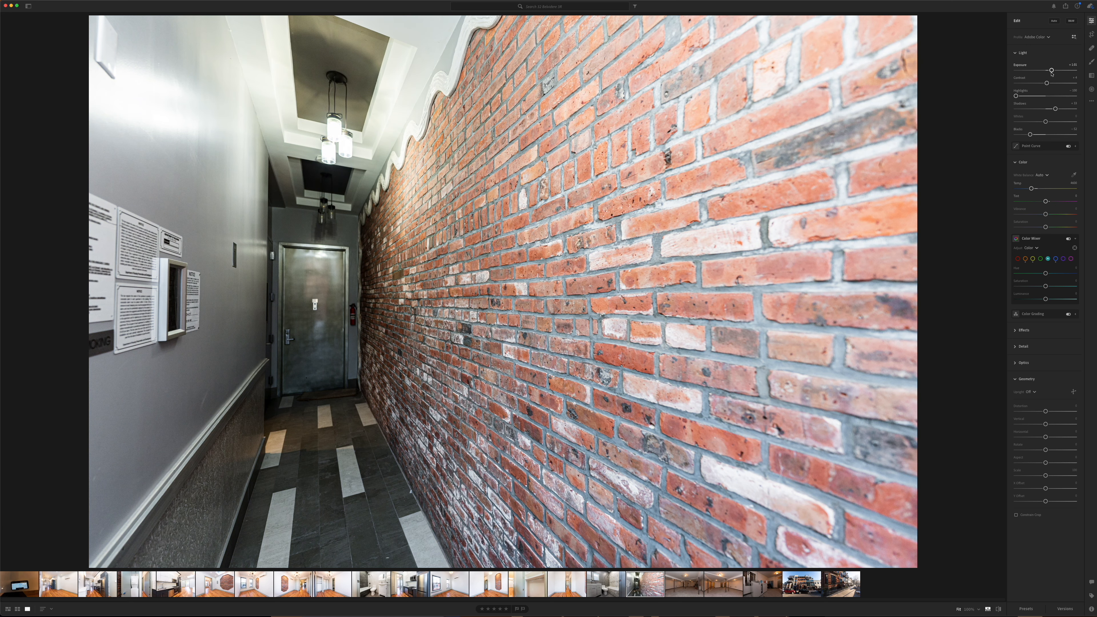
Fine-tune the brick corridor photo's Exposure in small amounts
{"action": "left_click_drag", "start_coordinate": [1051, 71], "coordinate": [1049, 71]}
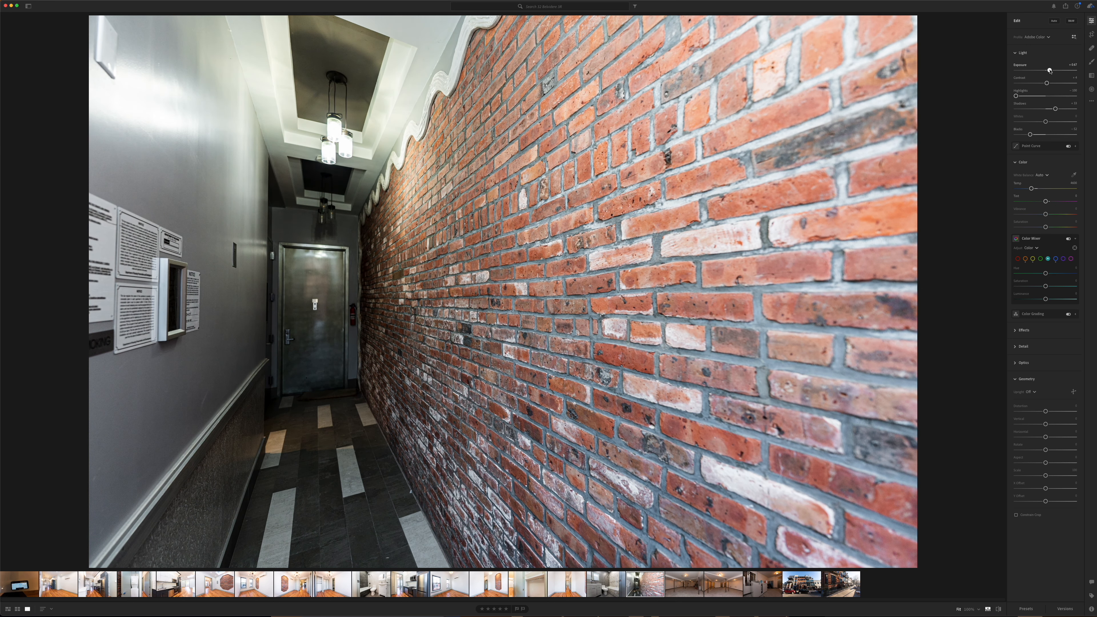
{"action": "left_click_drag", "start_coordinate": [1051, 69], "coordinate": [1051, 69]}
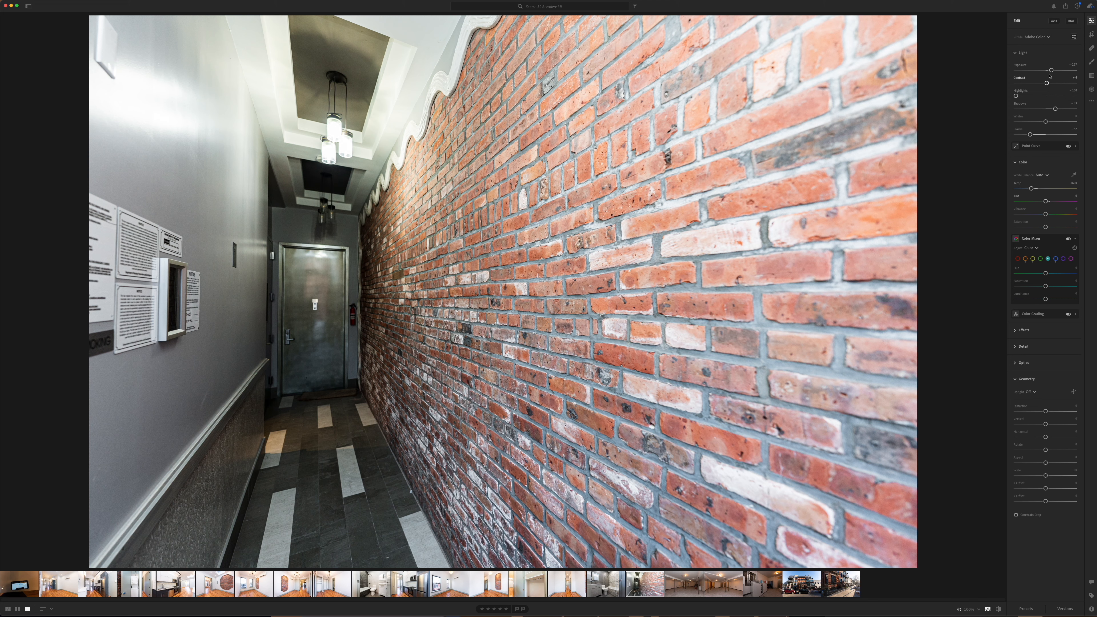
{"action": "left_click_drag", "start_coordinate": [1051, 70], "coordinate": [1052, 70]}
Add a linear gradient across the brick wall, warm its Temp and extend its edge toward the corridor
{"action": "left_click", "coordinate": [1091, 76]}
{"action": "left_click_drag", "start_coordinate": [732, 297], "coordinate": [472, 307]}
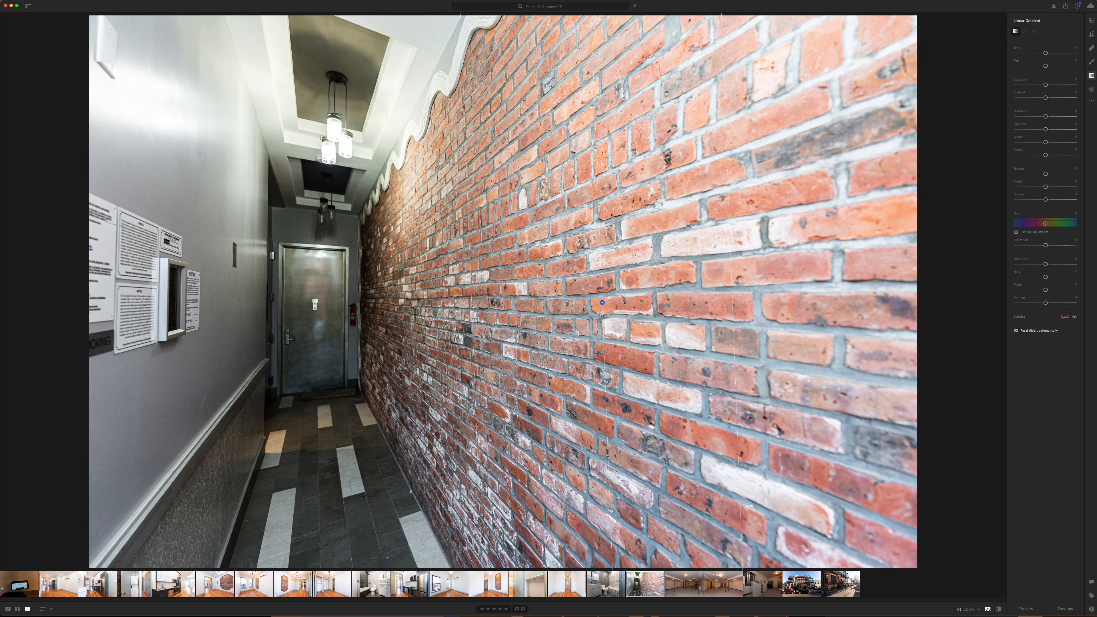
{"action": "left_click_drag", "start_coordinate": [1046, 66], "coordinate": [1050, 66]}
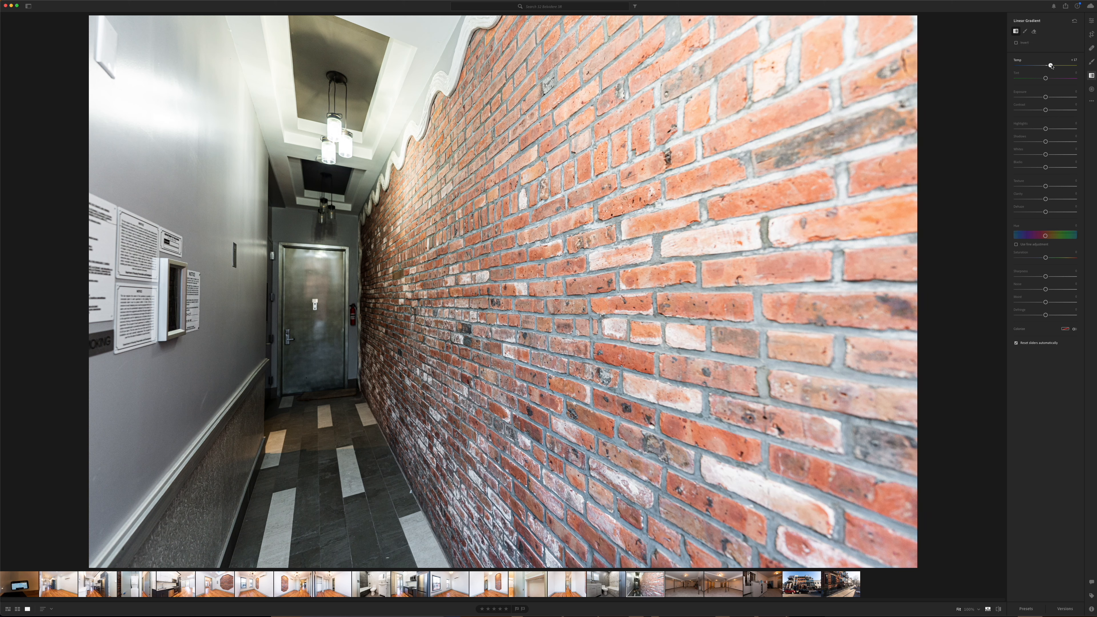
{"action": "left_click_drag", "start_coordinate": [471, 273], "coordinate": [413, 270]}
{"action": "left_click", "coordinate": [1091, 74]}
Add a radial gradient around the corridor's gray wall, ceiling and door, shifting its Tint toward magenta and raising its Exposure slightly
{"action": "left_click", "coordinate": [1091, 89]}
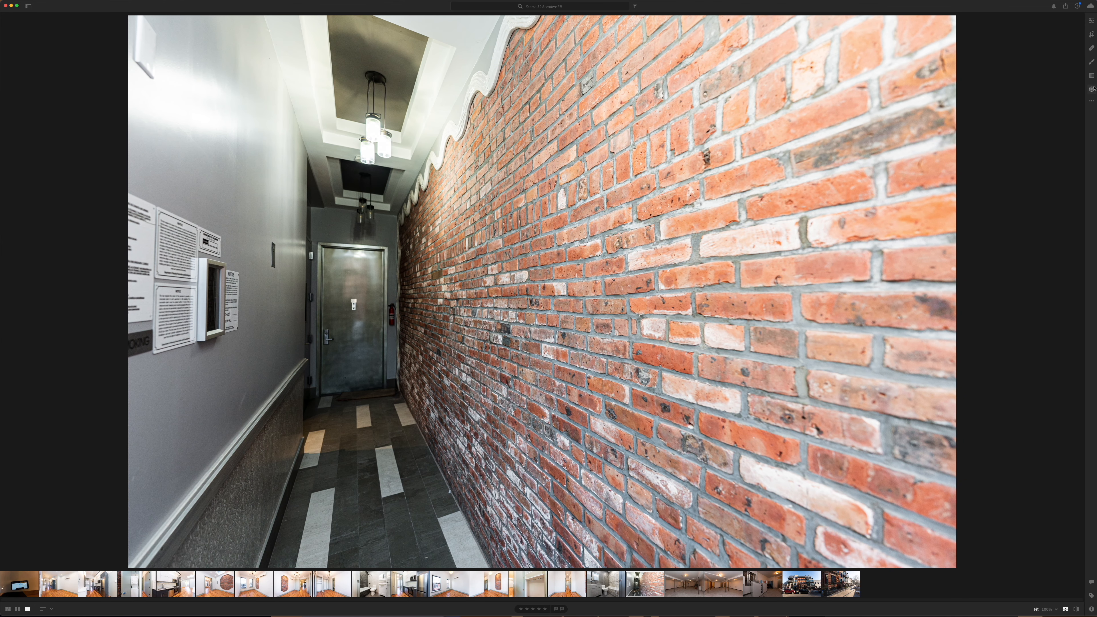
{"action": "mouse_move", "coordinate": [285, 192]}
{"action": "left_mouse_down"}
{"action": "mouse_move", "coordinate": [319, 183]}
{"action": "mouse_move", "coordinate": [300, 204]}
{"action": "left_mouse_up"}
{"action": "left_click_drag", "start_coordinate": [1045, 91], "coordinate": [1052, 92]}
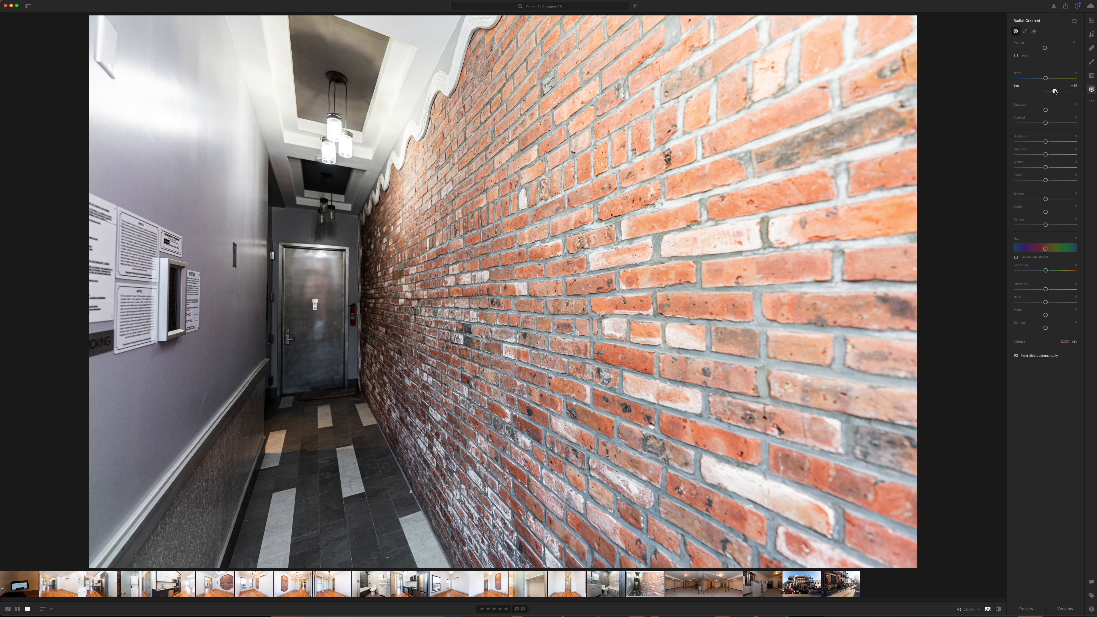
{"action": "left_click_drag", "start_coordinate": [1056, 93], "coordinate": [1053, 93]}
{"action": "left_click_drag", "start_coordinate": [1045, 109], "coordinate": [1048, 111]}
{"action": "left_click", "coordinate": [1091, 89]}
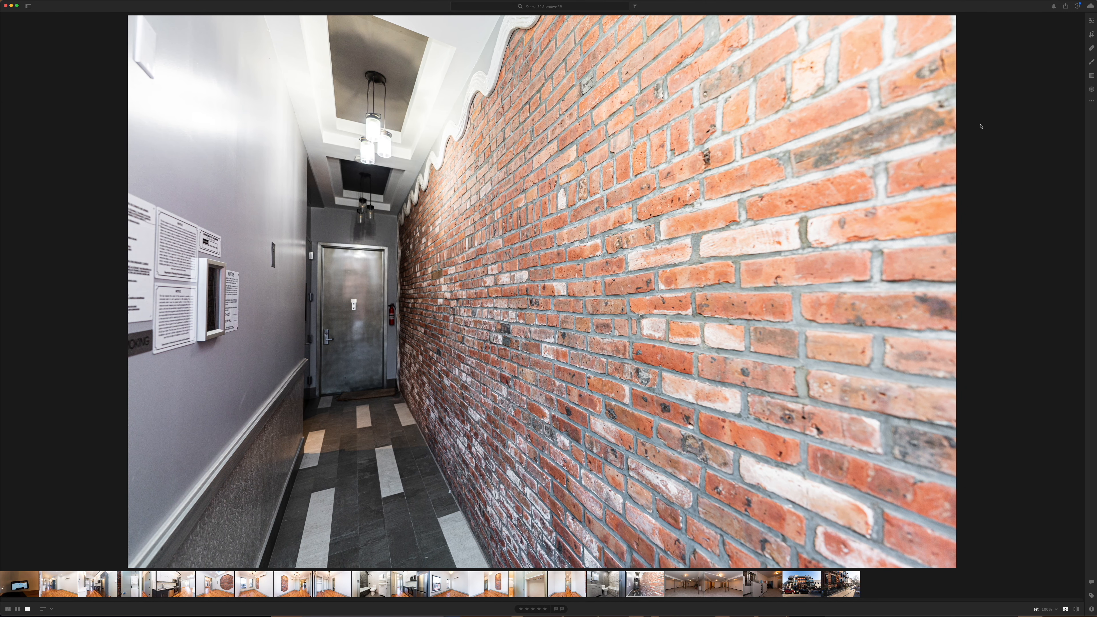
Lower the Exposure of the brick wall's linear gradient and add another linear gradient that darkens and warms the gray wall
{"action": "left_click", "coordinate": [1091, 75]}
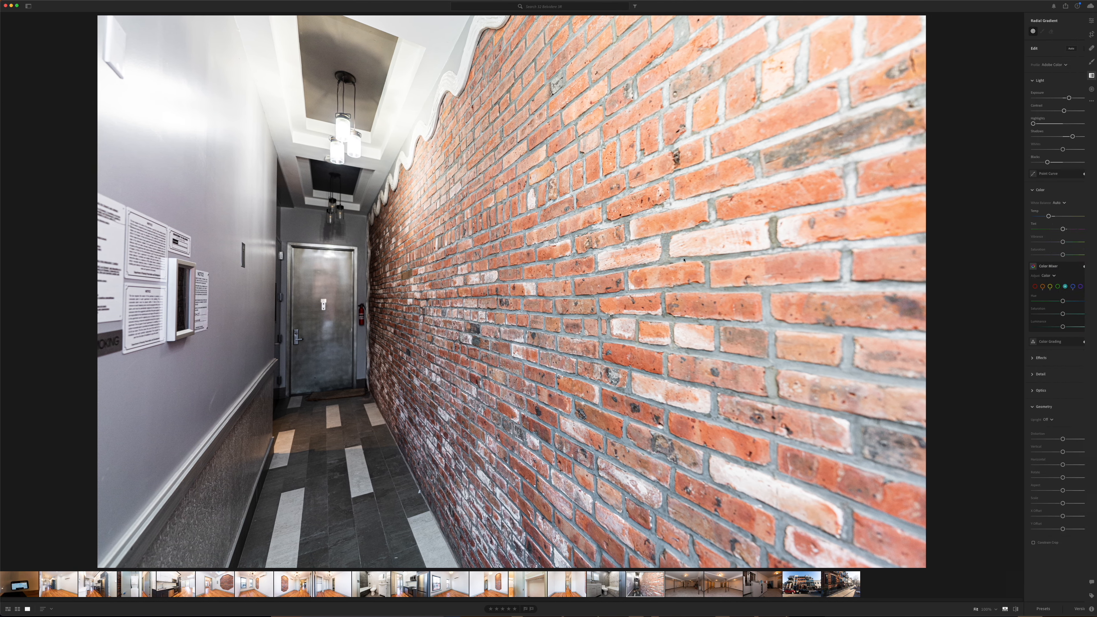
{"action": "left_click", "coordinate": [572, 304]}
{"action": "left_click_drag", "start_coordinate": [1045, 97], "coordinate": [1040, 97]}
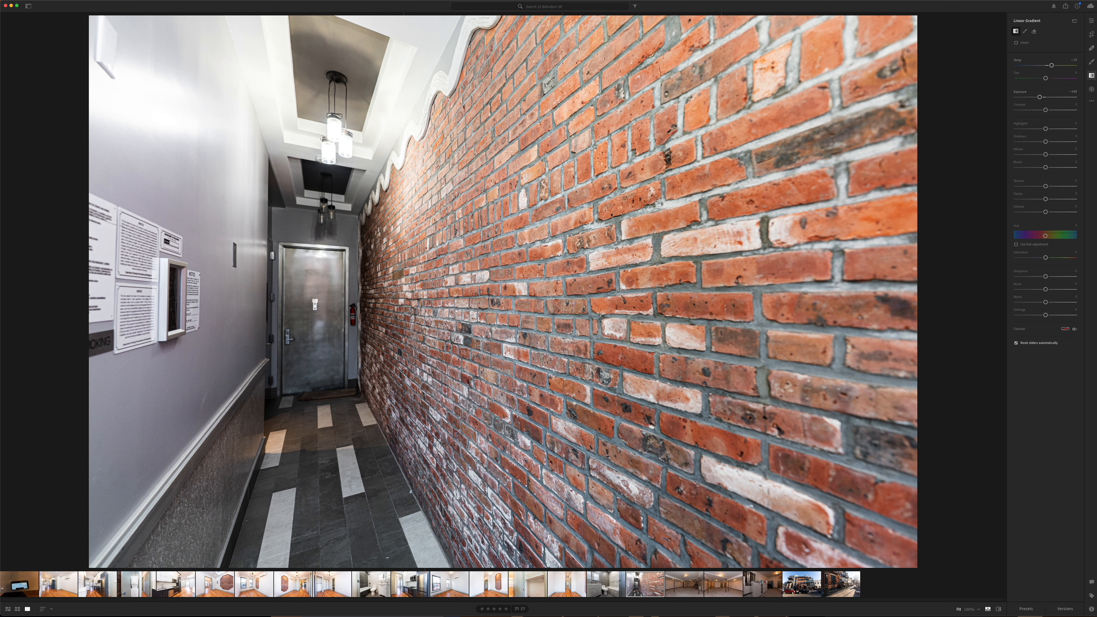
{"action": "left_click_drag", "start_coordinate": [82, 268], "coordinate": [323, 273]}
{"action": "left_click", "coordinate": [1091, 75]}
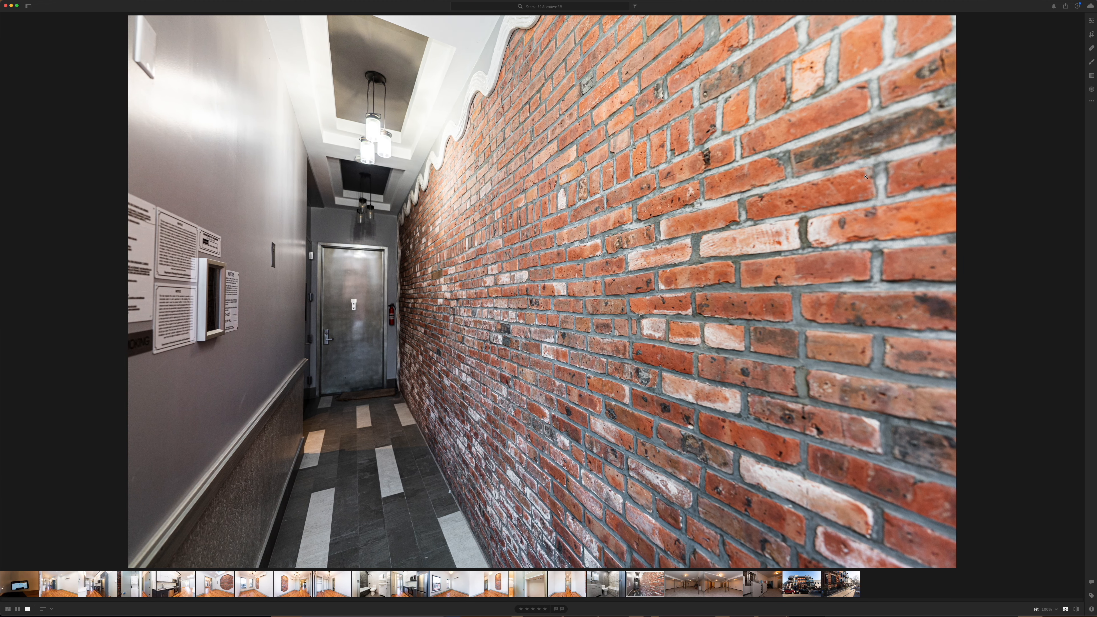
Paste the copied edit settings onto the first basement photo, warm its Temp slightly and raise its Exposure
{"action": "key", "text": "Right"}
{"action": "key", "text": "super+v"}
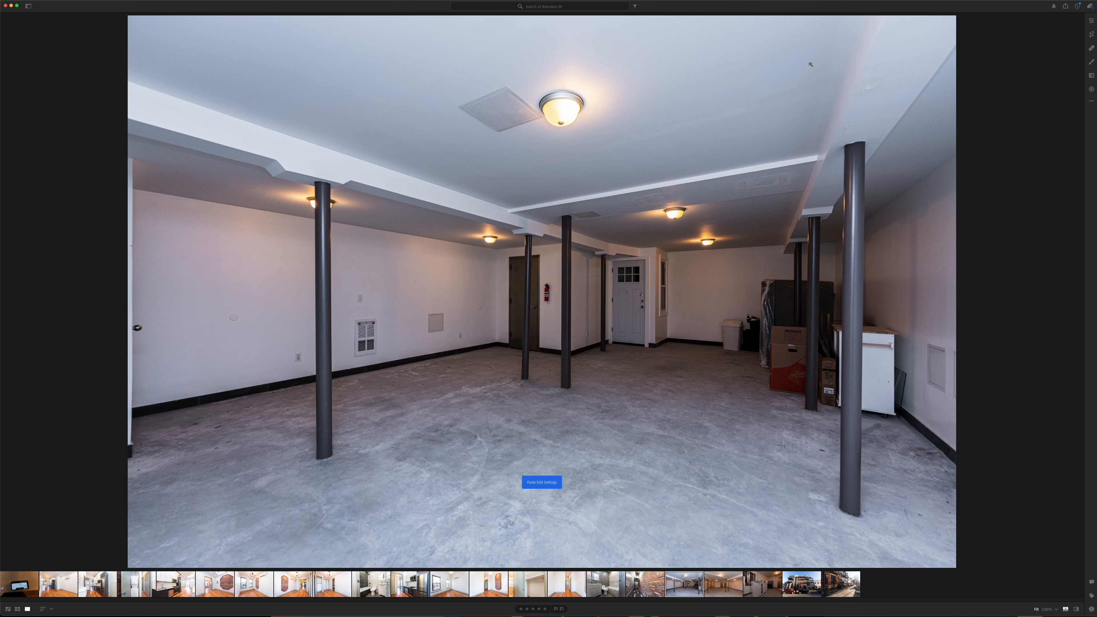
{"action": "left_click", "coordinate": [1091, 20]}
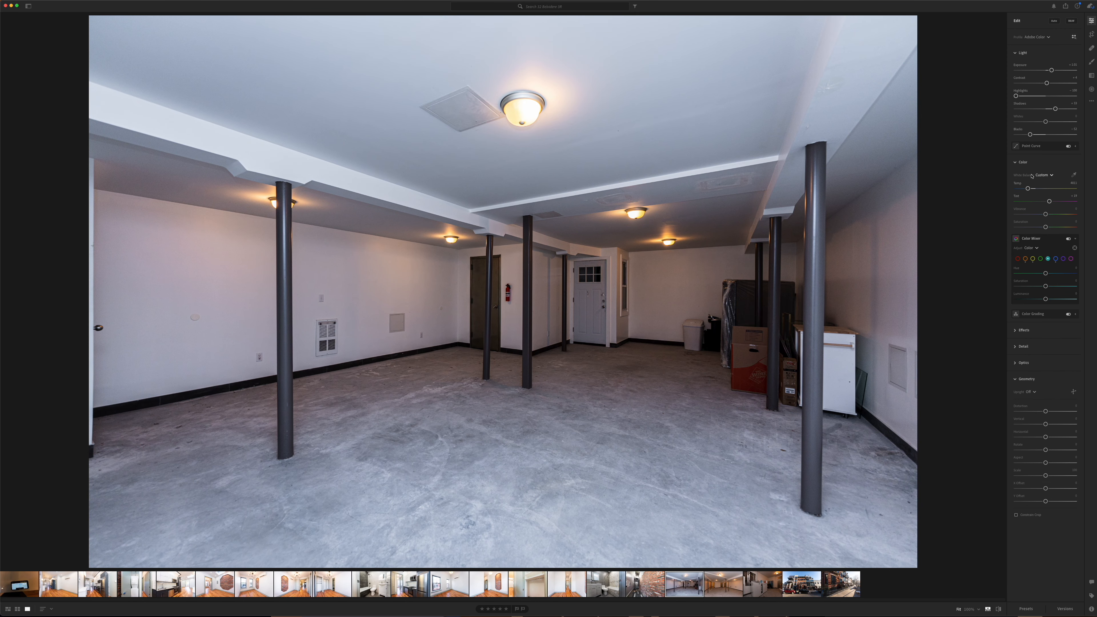
{"action": "left_click_drag", "start_coordinate": [1028, 189], "coordinate": [1029, 190]}
{"action": "left_click_drag", "start_coordinate": [1051, 72], "coordinate": [1053, 72]}
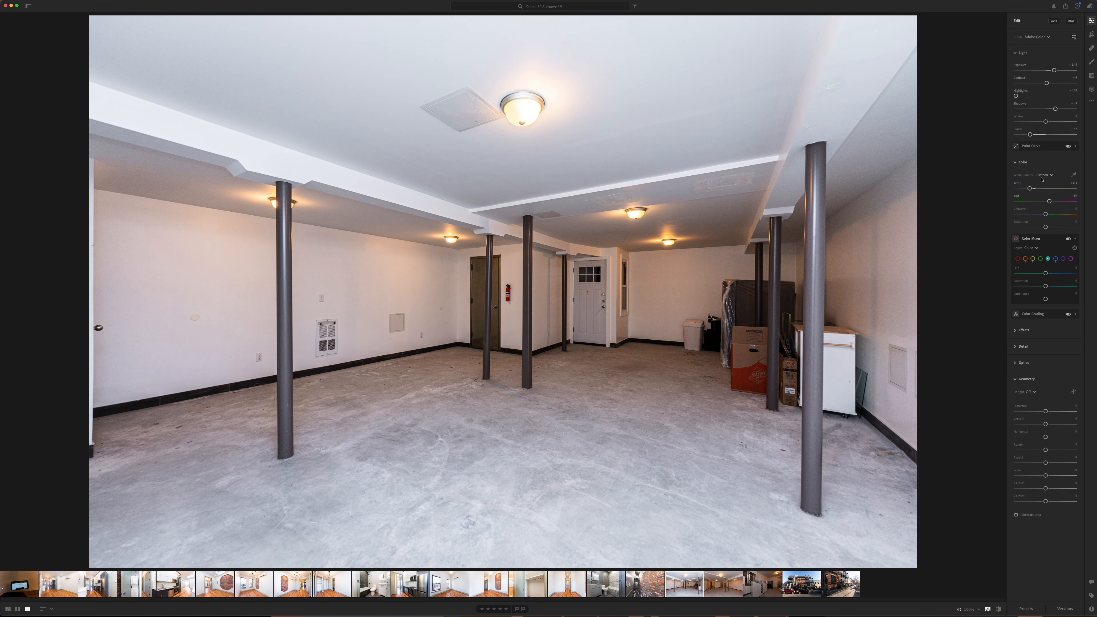
Lift the first basement photo's Shadows and raise its Exposure a little more
{"action": "left_click_drag", "start_coordinate": [1054, 110], "coordinate": [1059, 111]}
{"action": "left_click_drag", "start_coordinate": [1053, 70], "coordinate": [1054, 71]}
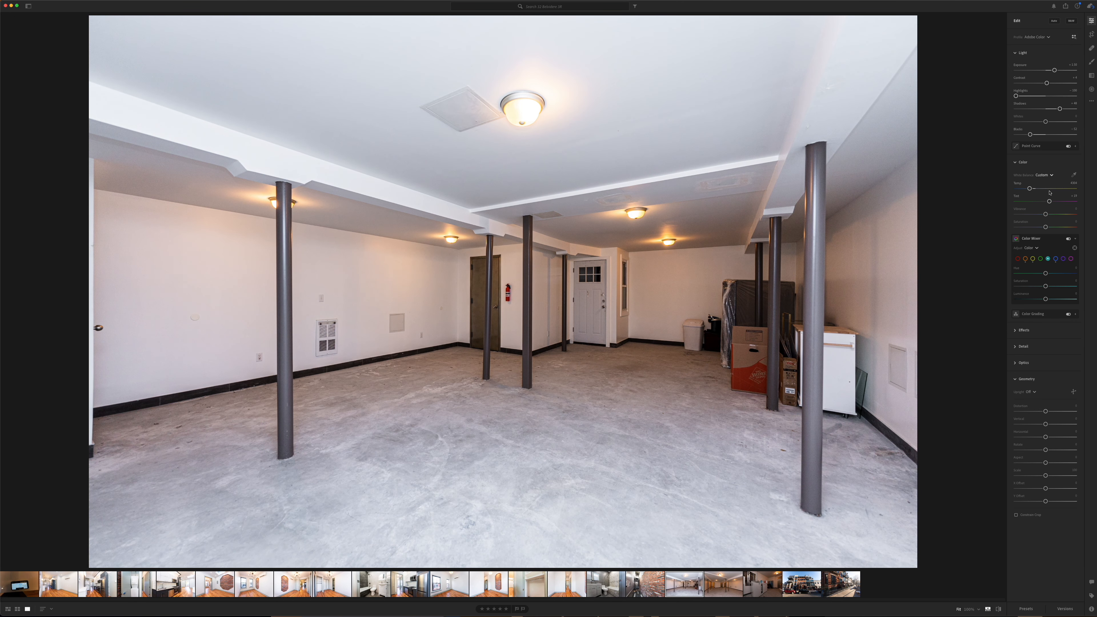
{"action": "left_click_drag", "start_coordinate": [1059, 108], "coordinate": [1061, 108]}
{"action": "left_click_drag", "start_coordinate": [1054, 70], "coordinate": [1056, 70]}
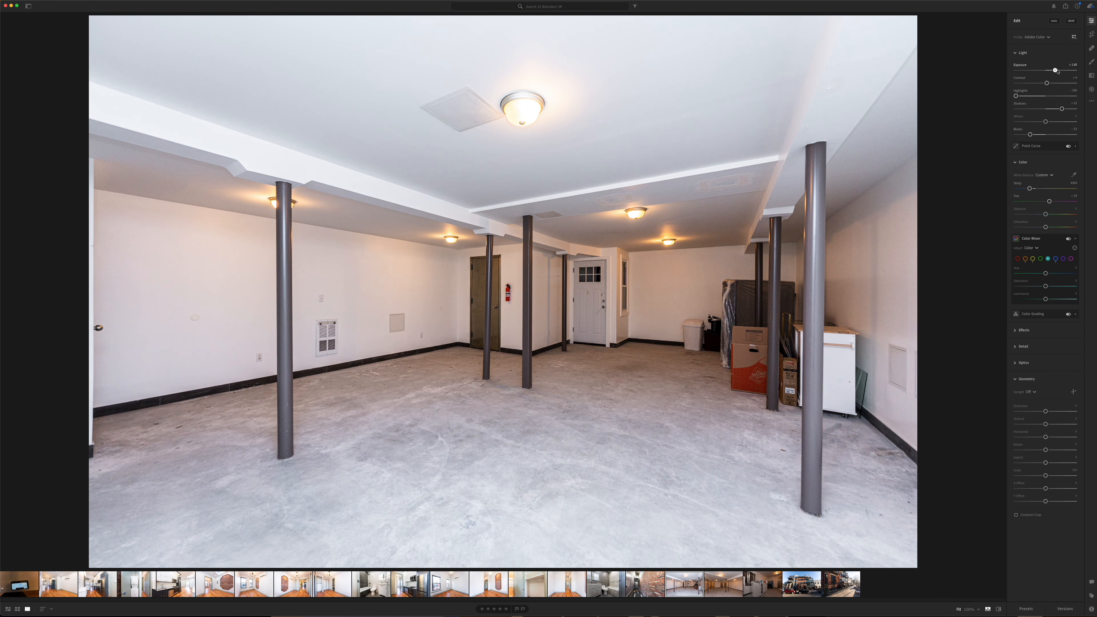
Copy these edit settings onto the second basement photo, lower its Exposure and cool its Temp
{"action": "key", "text": "super+shift+c"}
{"action": "key", "text": "Return"}
{"action": "key", "text": "Right"}
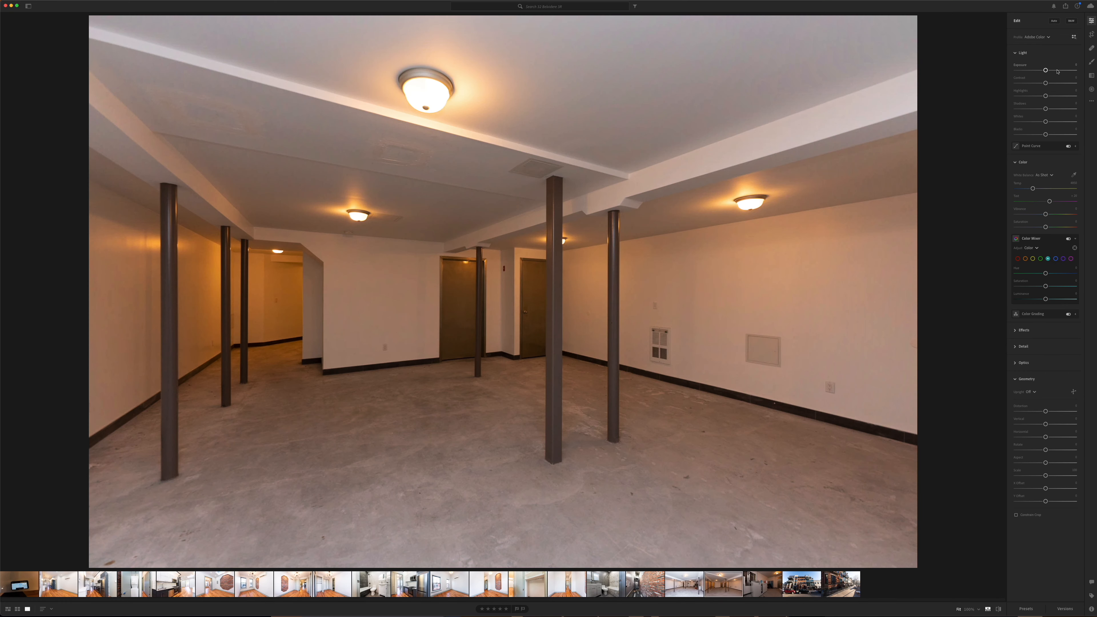
{"action": "key", "text": "super+v"}
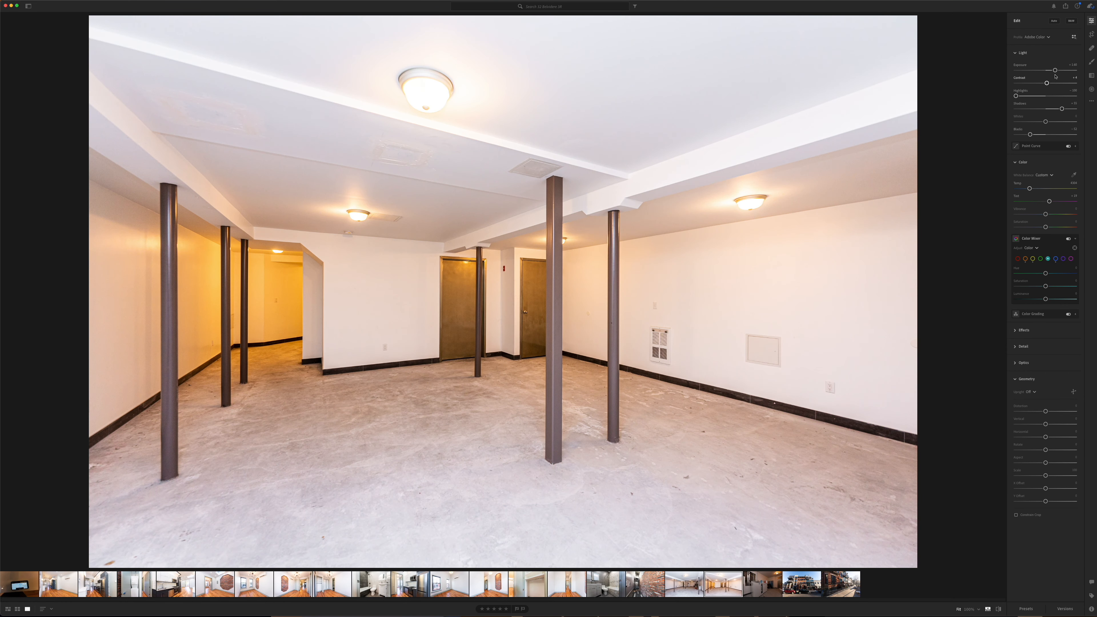
{"action": "left_click_drag", "start_coordinate": [1055, 70], "coordinate": [1051, 70]}
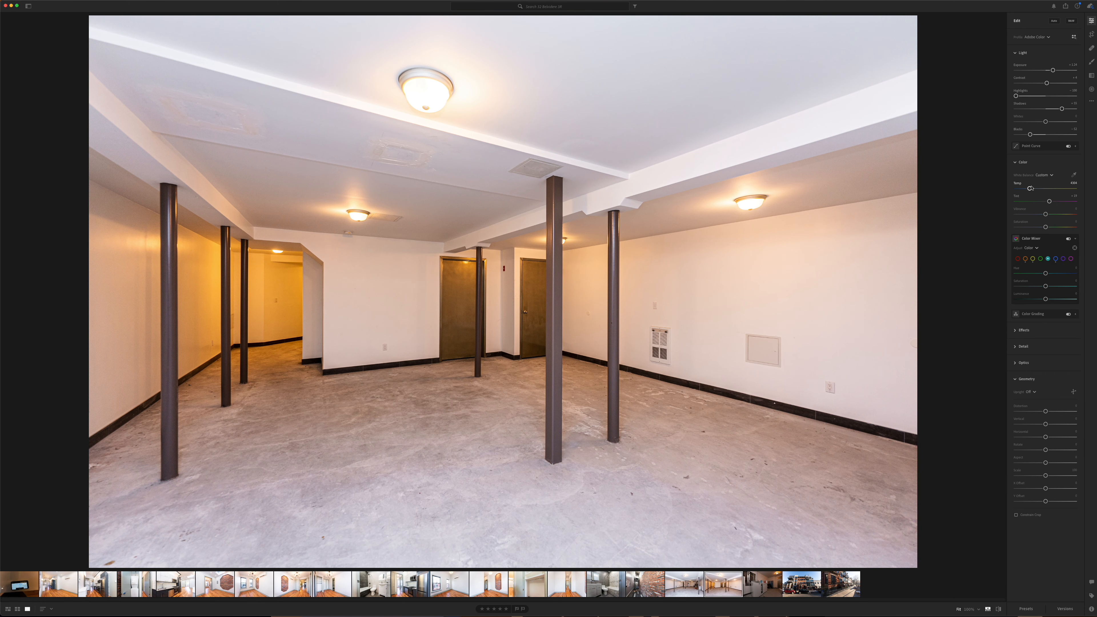
{"action": "left_click_drag", "start_coordinate": [1031, 188], "coordinate": [1027, 189]}
{"action": "key", "text": "Left"}
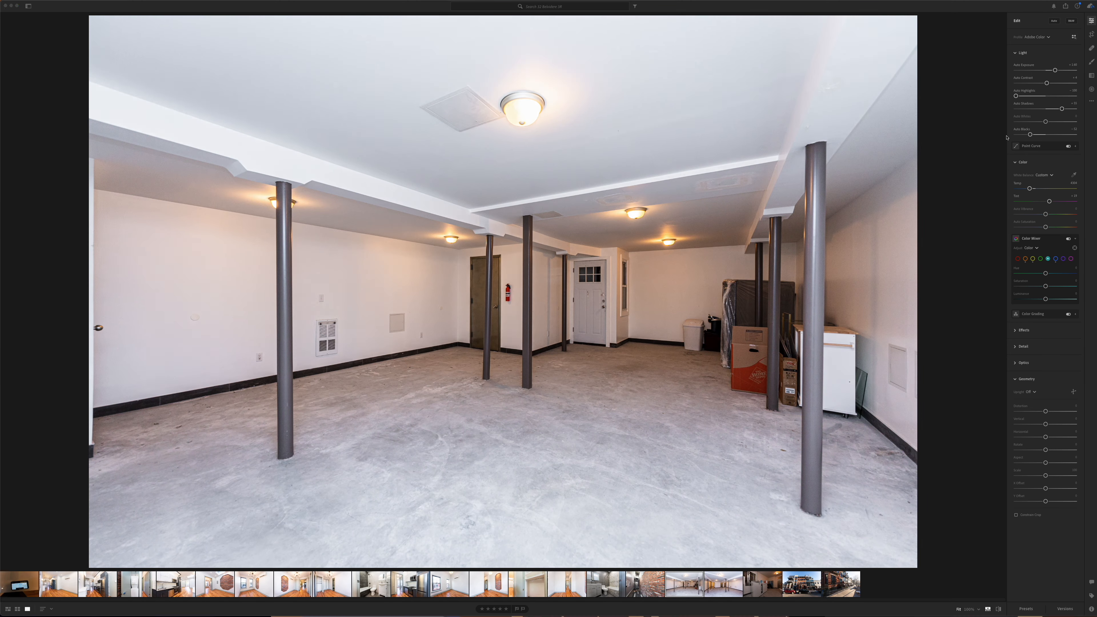
{"action": "key", "text": "Right"}
{"action": "key", "text": "super+v"}
{"action": "key", "text": "super+z"}
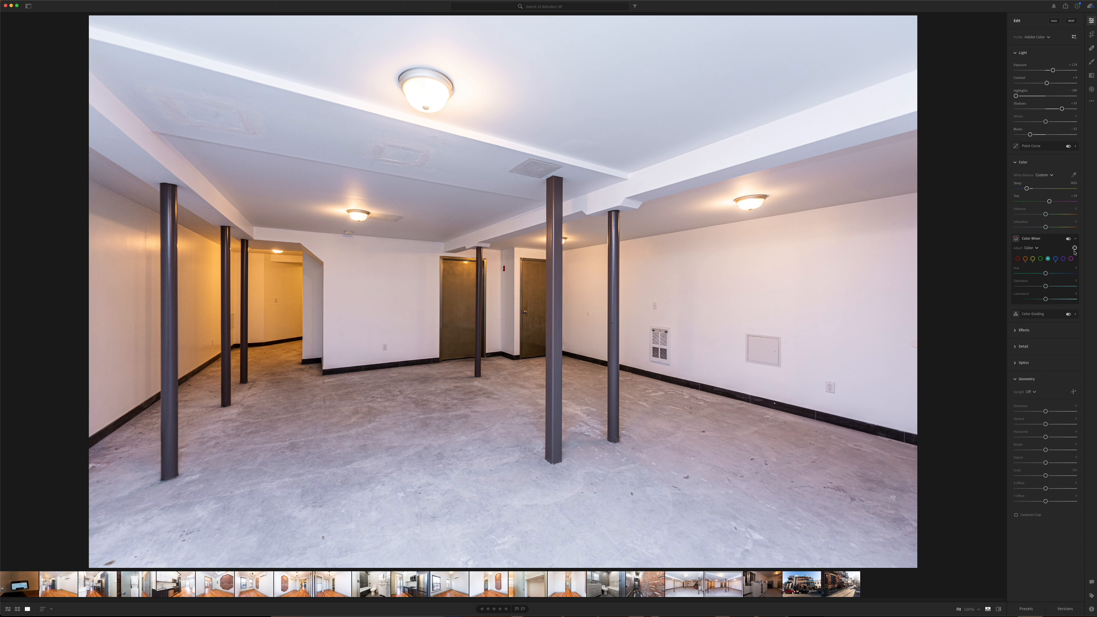
Reduce the second basement photo's color cast with targeted Saturation adjustments, undo the orange desaturation and lower the Vibrance
{"action": "mouse_move", "coordinate": [771, 105]}
{"action": "left_mouse_down"}
{"action": "mouse_move", "coordinate": [771, 130]}
{"action": "mouse_move", "coordinate": [778, 108]}
{"action": "left_mouse_up"}
{"action": "left_click_drag", "start_coordinate": [297, 279], "coordinate": [276, 279]}
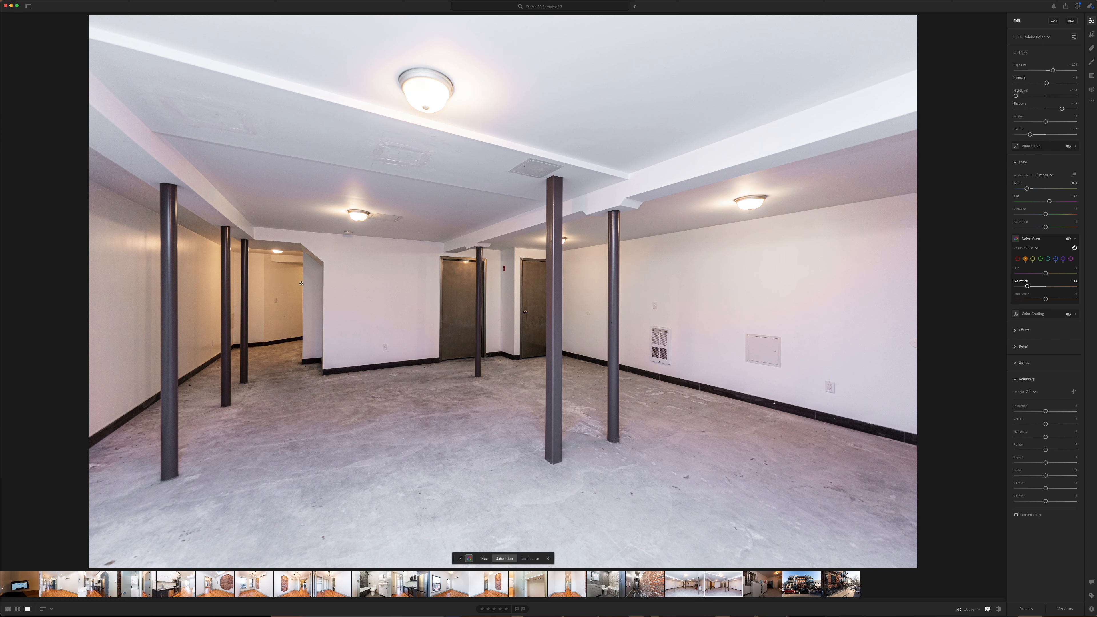
{"action": "left_click_drag", "start_coordinate": [484, 404], "coordinate": [482, 407]}
{"action": "key", "text": "super+z"}
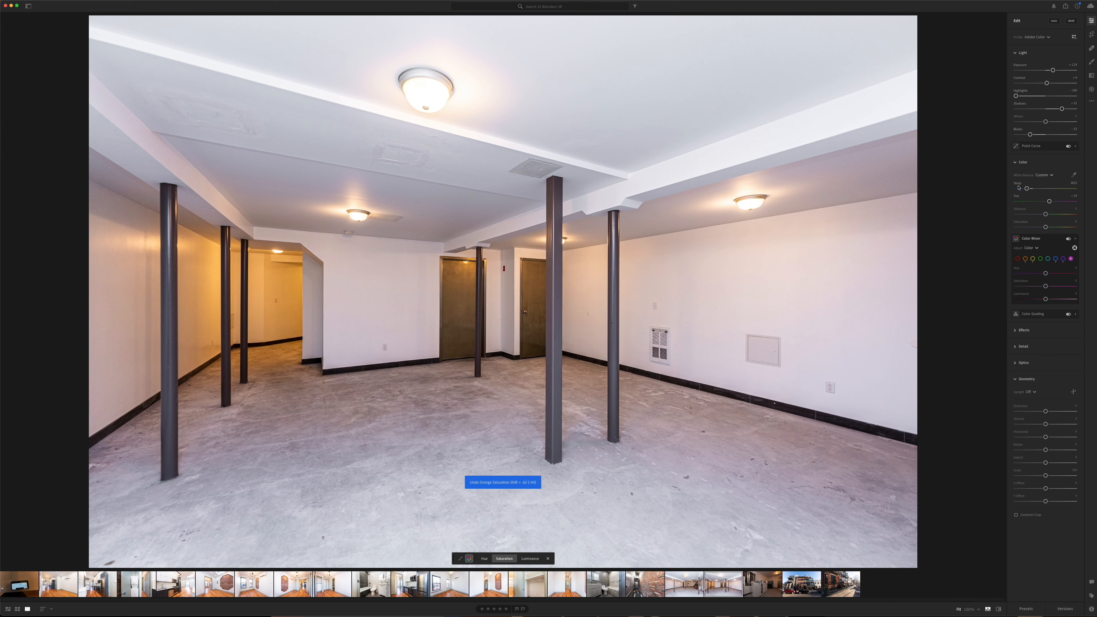
{"action": "left_click_drag", "start_coordinate": [1044, 214], "coordinate": [1036, 214]}
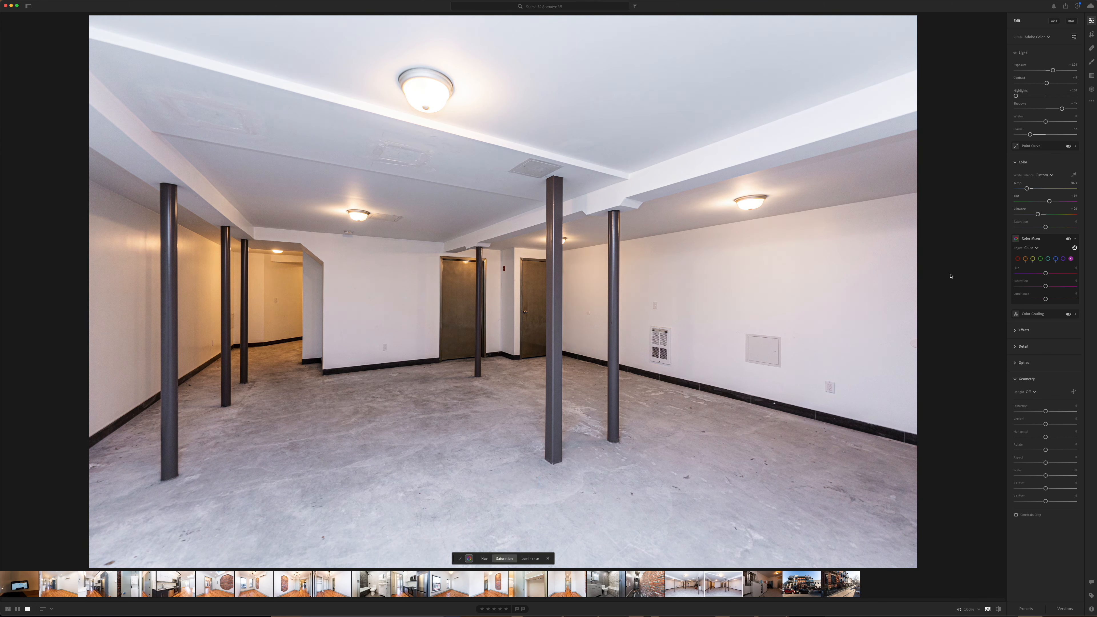
Paste the copied edit settings onto the laundry room photo and raise its Exposure
{"action": "key", "text": "Right"}
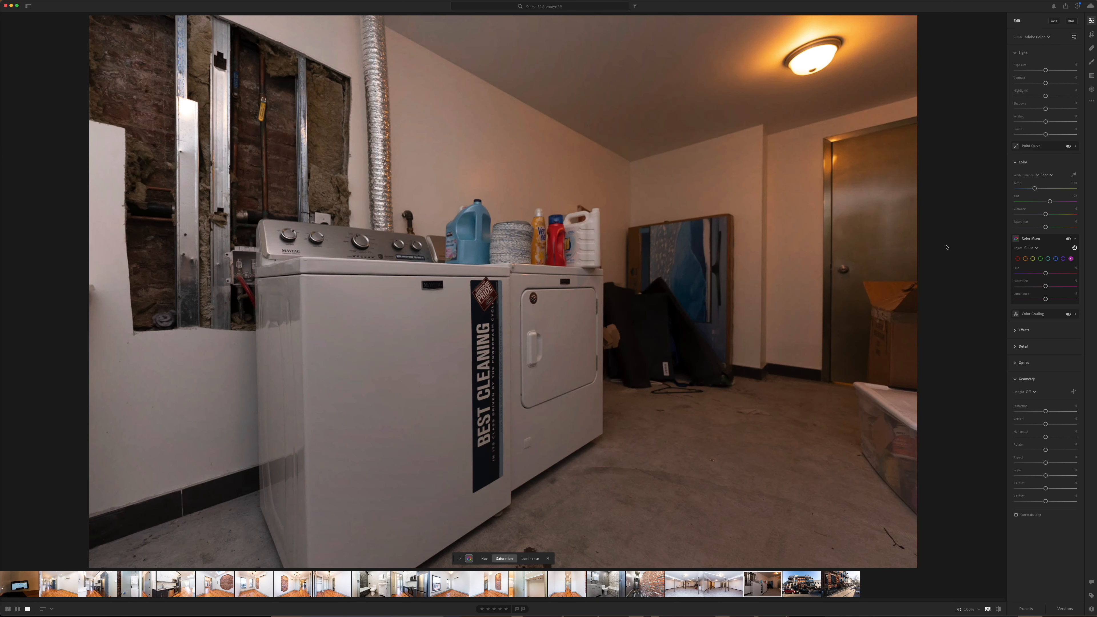
{"action": "key", "text": "super+v"}
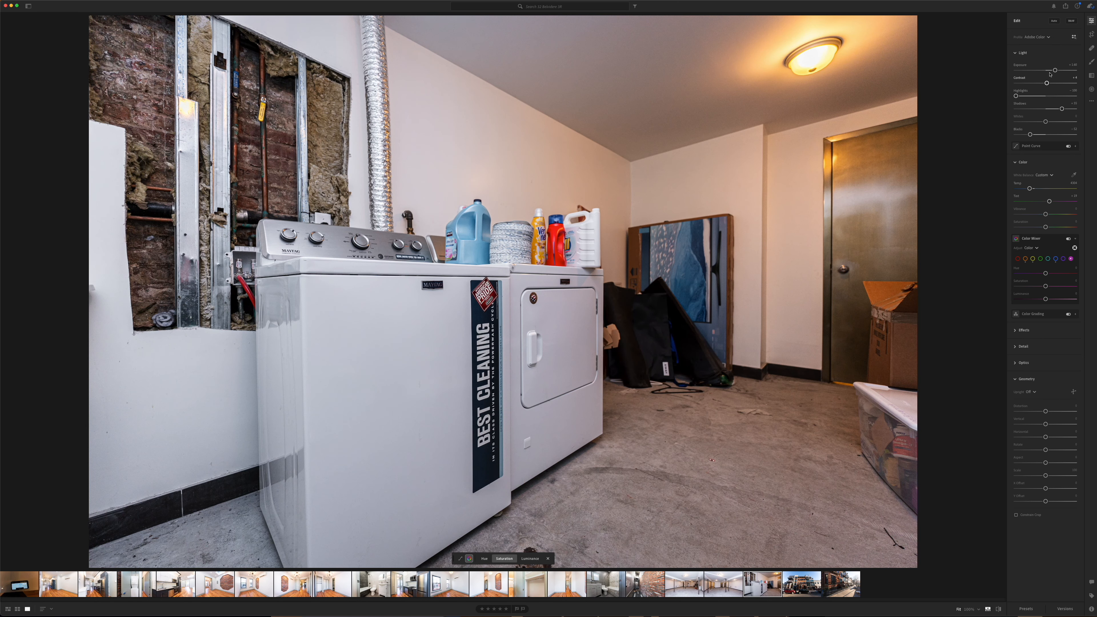
{"action": "left_click_drag", "start_coordinate": [1054, 70], "coordinate": [1057, 70]}
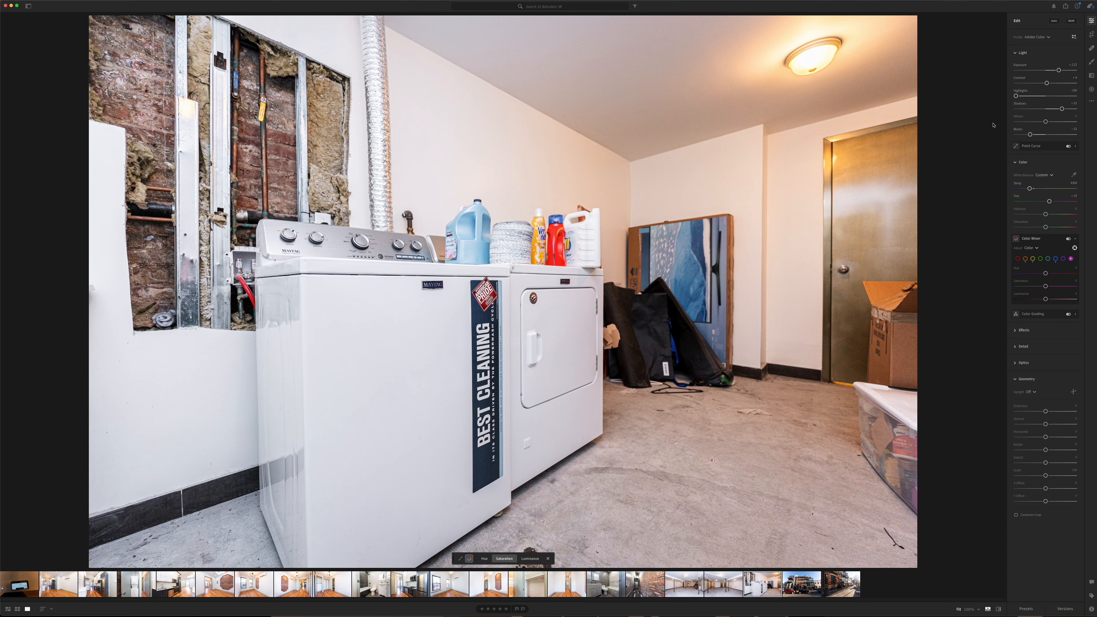
Open the street facade photo, try the copied edit settings on it and undo them
{"action": "key", "text": "Right"}
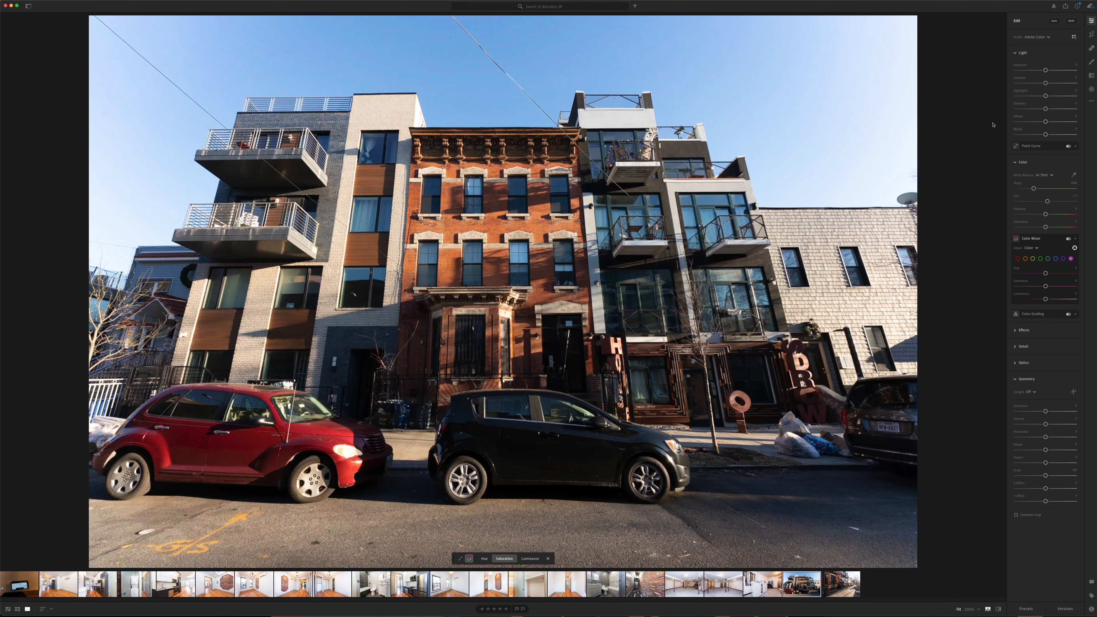
{"action": "key", "text": "Right"}
{"action": "key", "text": "Left"}
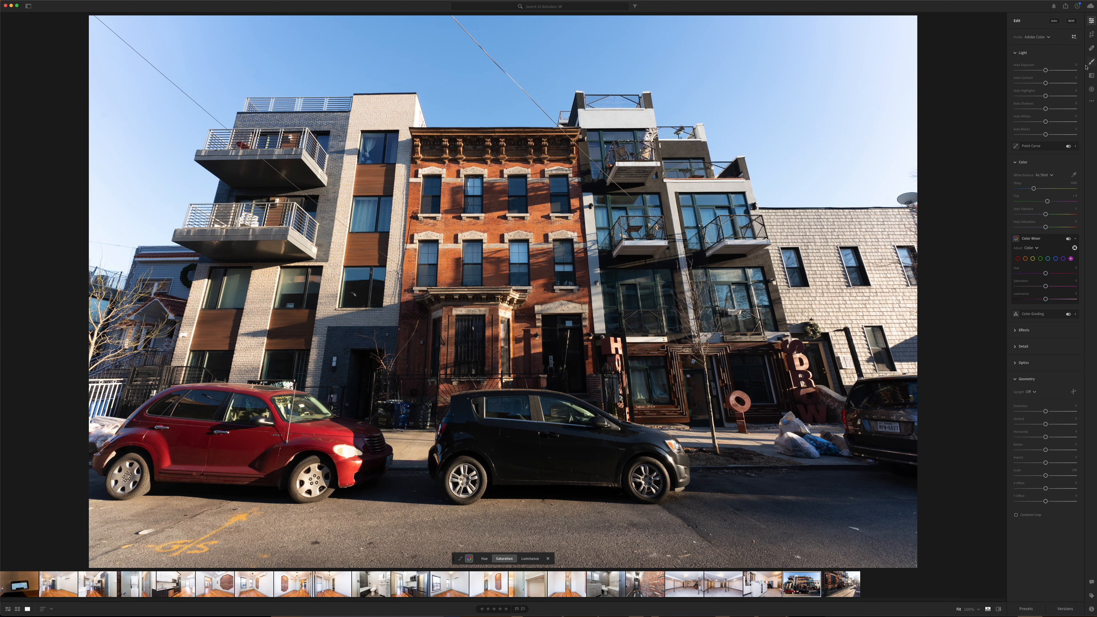
{"action": "key", "text": "super+v"}
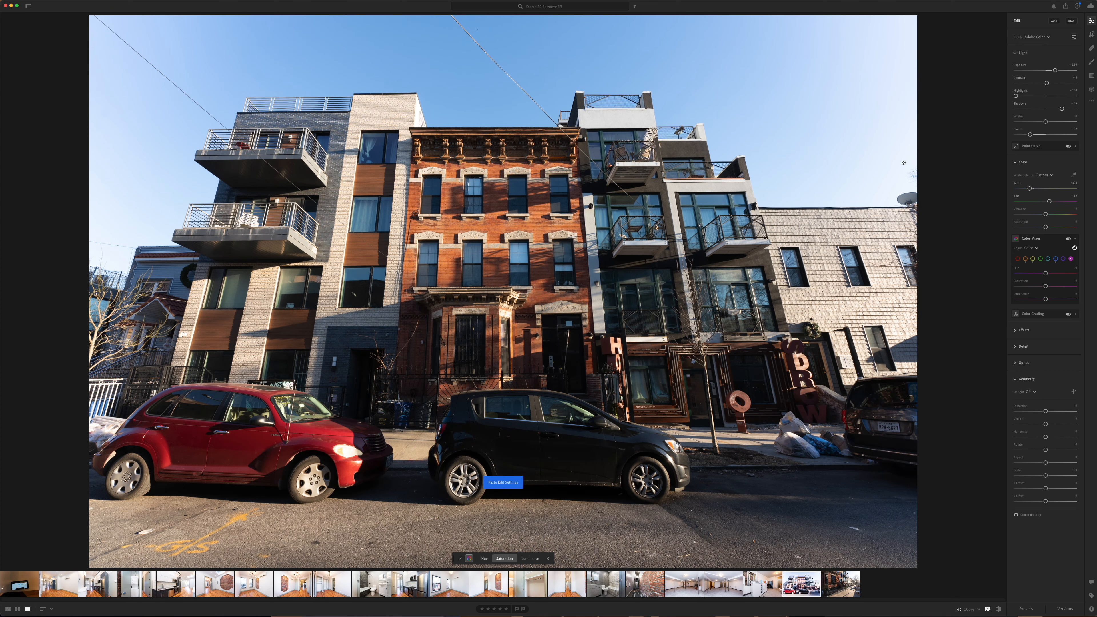
{"action": "key", "text": "super+z"}
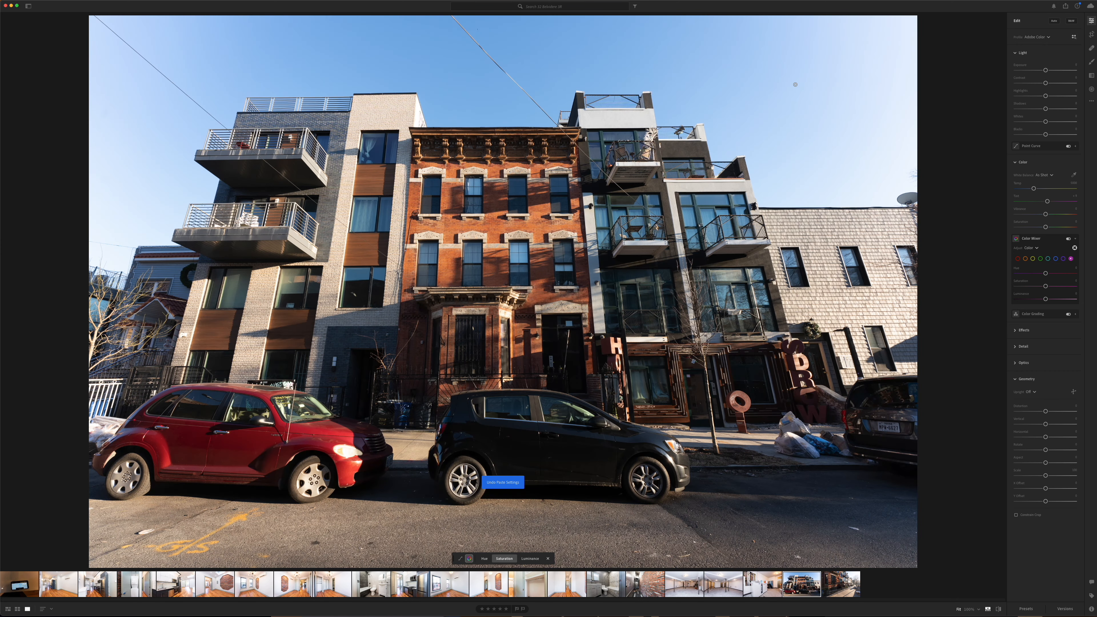
Apply the first user preset to the street facade photo and lower its Highlights
{"action": "left_click", "coordinate": [1026, 605]}
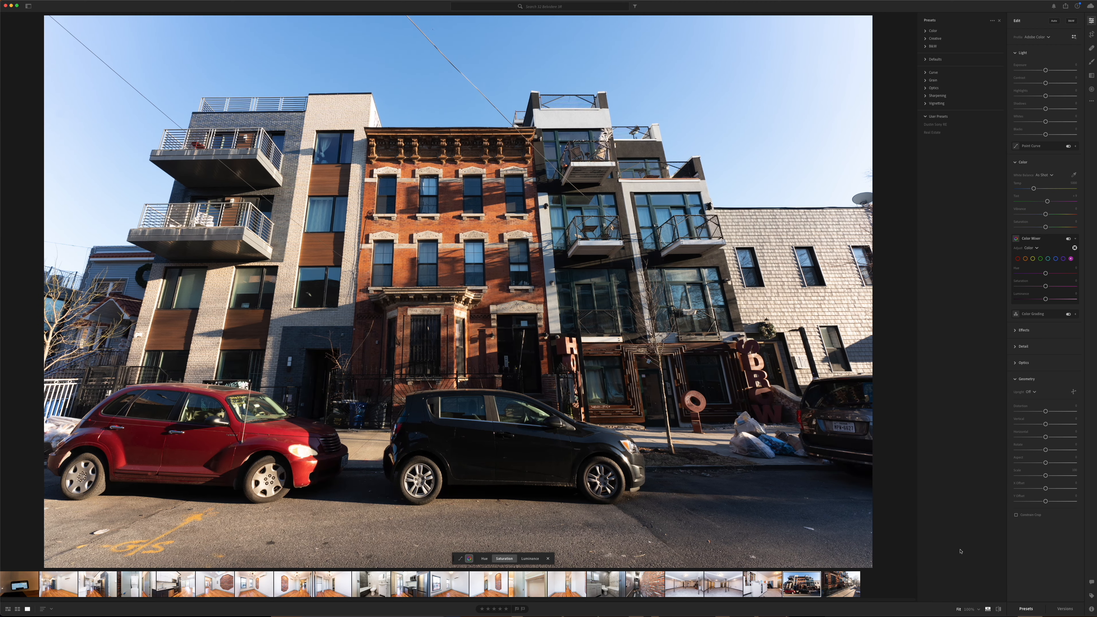
{"action": "left_click", "coordinate": [935, 125]}
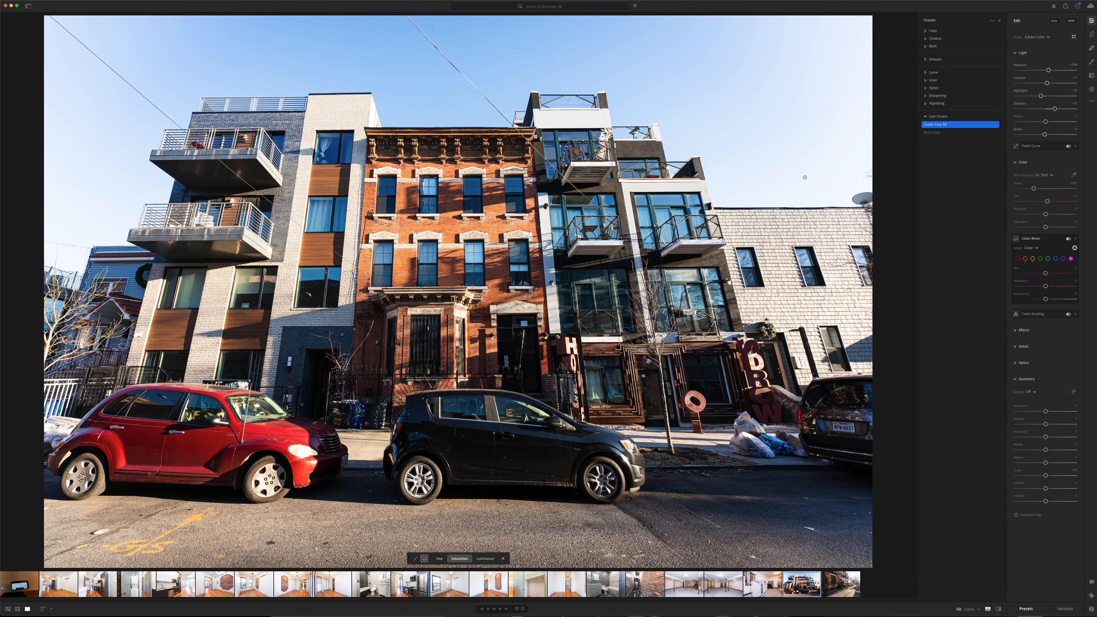
{"action": "left_click", "coordinate": [1038, 610]}
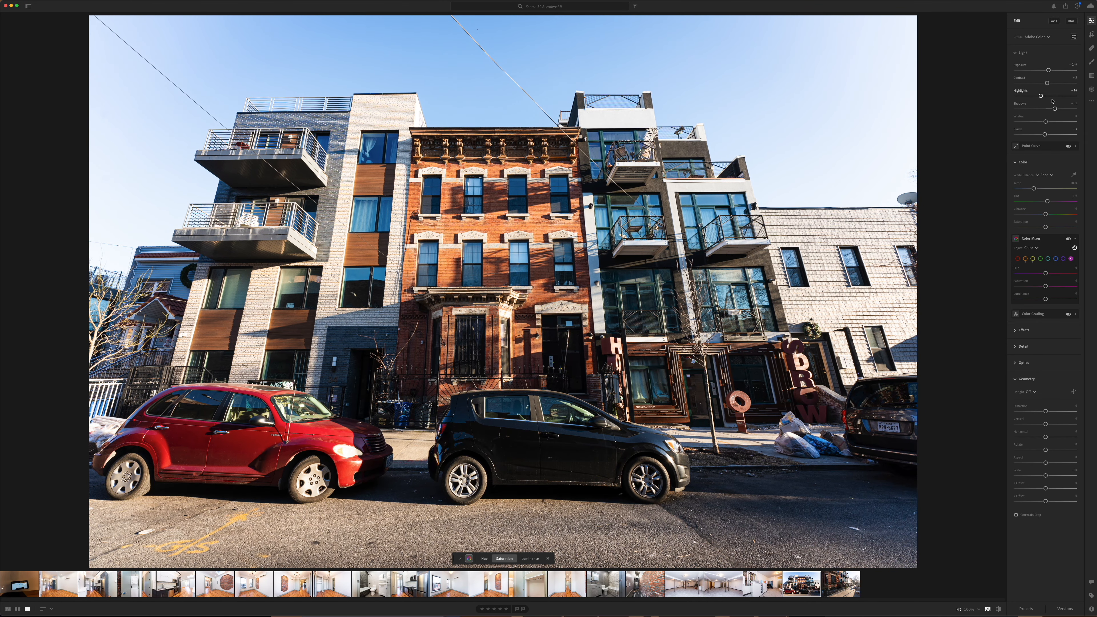
{"action": "left_click_drag", "start_coordinate": [1039, 95], "coordinate": [1028, 96]}
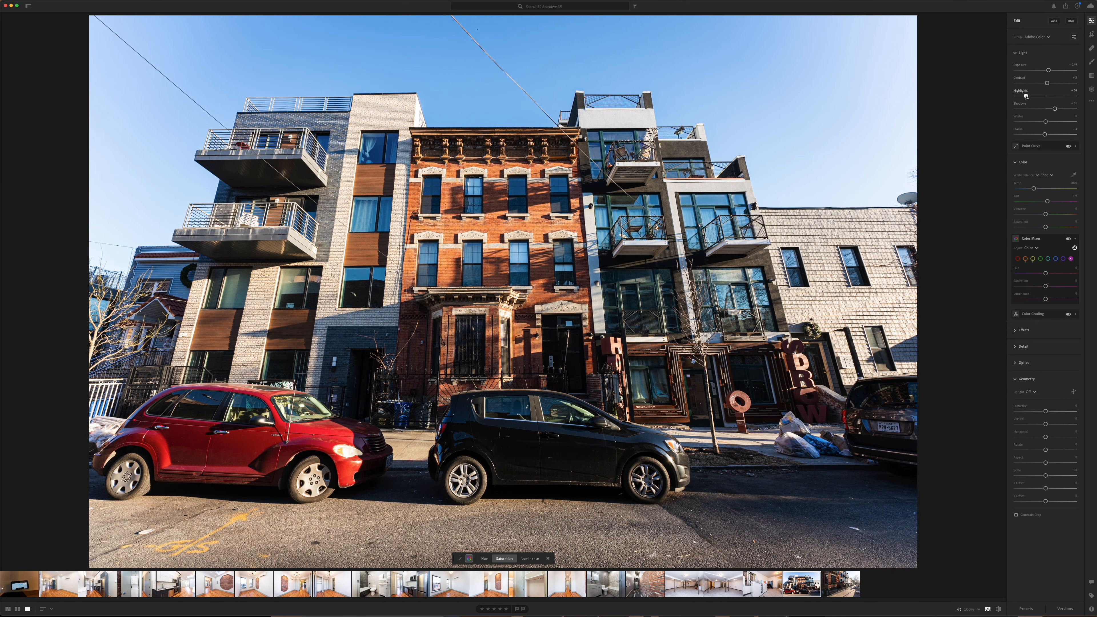
Straighten the facade photo with Auto Upright, and lower its Highlights and Exposure slightly
{"action": "left_click", "coordinate": [1031, 391]}
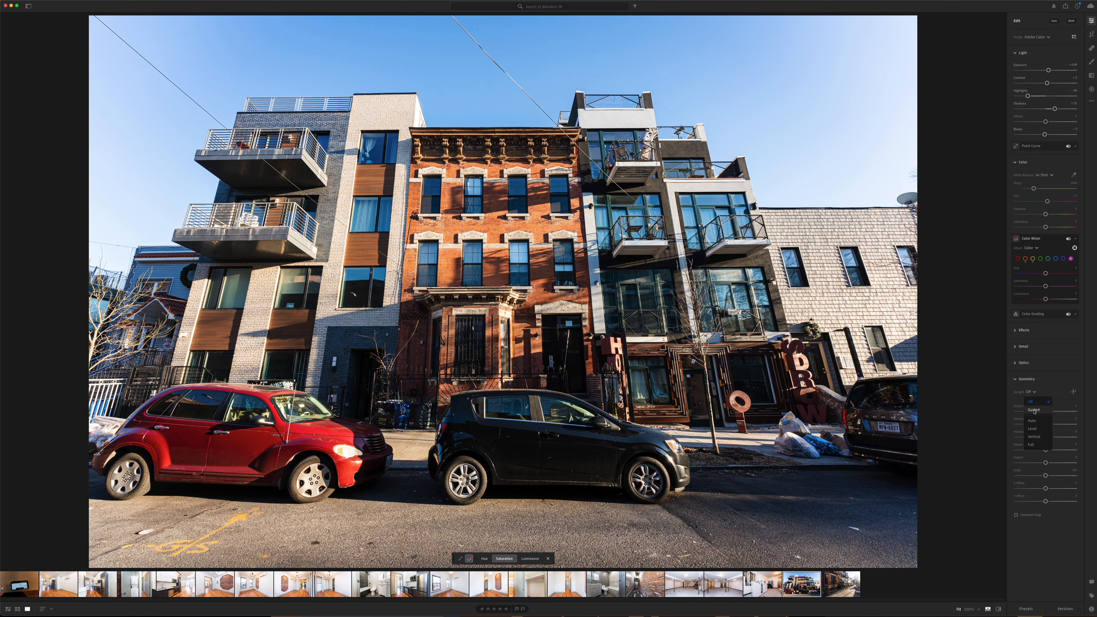
{"action": "left_click", "coordinate": [1032, 420]}
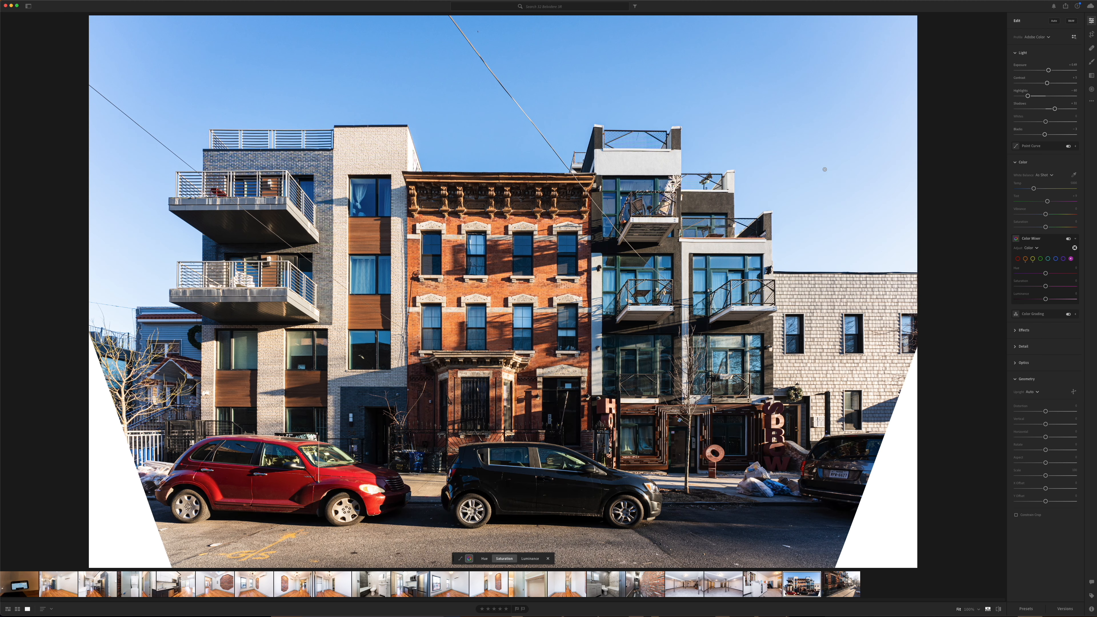
{"action": "left_click_drag", "start_coordinate": [1027, 96], "coordinate": [1026, 96]}
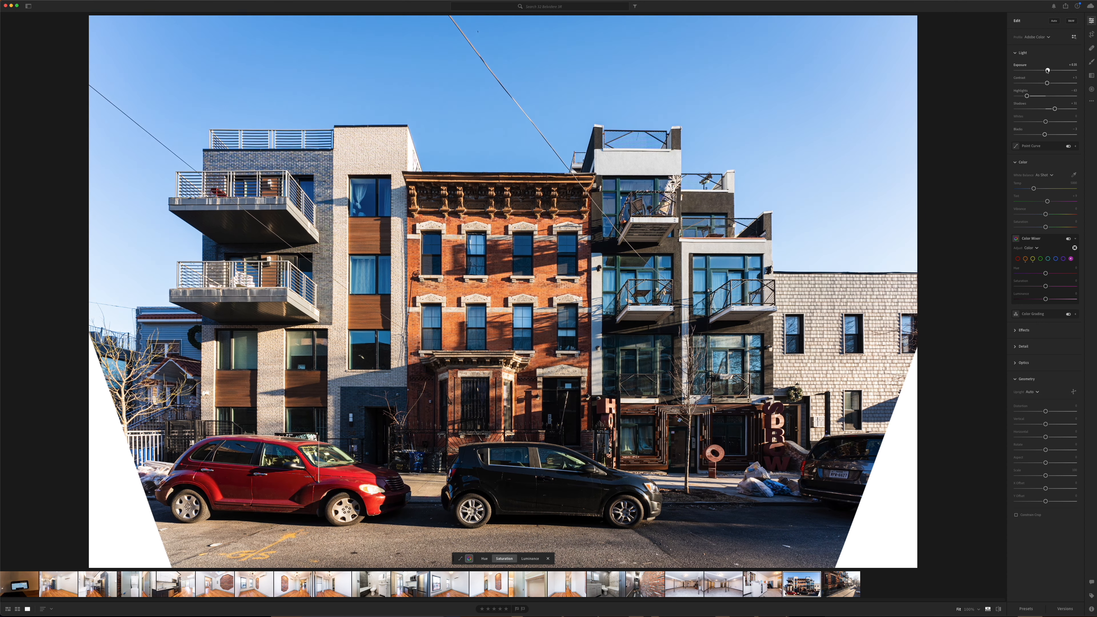
{"action": "left_click_drag", "start_coordinate": [1048, 70], "coordinate": [1046, 70]}
{"action": "left_click", "coordinate": [1092, 38]}
{"action": "key", "text": "g"}
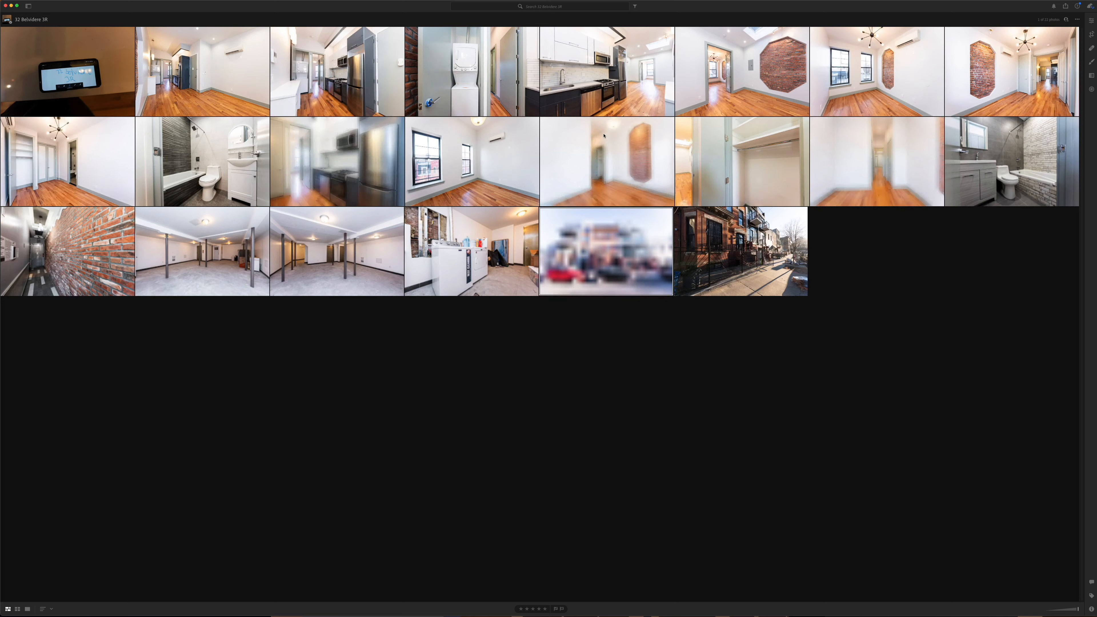
{"action": "left_click", "coordinate": [722, 262]}
{"action": "key", "text": "r"}
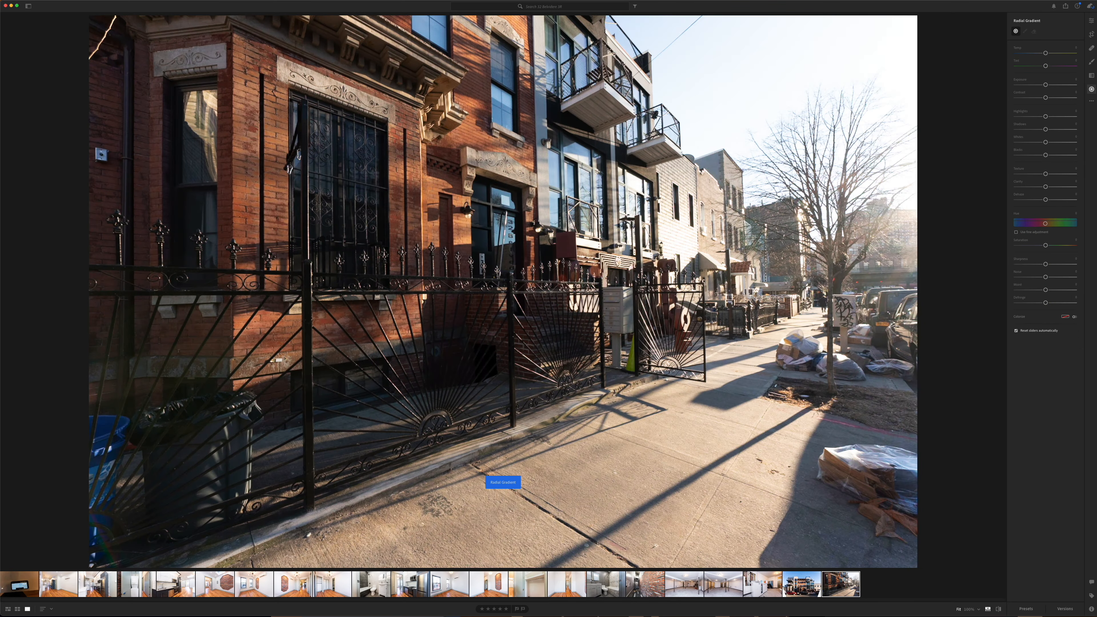
{"action": "key", "text": "Left"}
{"action": "key", "text": "r"}
{"action": "key", "text": "r"}
{"action": "key", "text": "r"}
Crop the facade photo to cut off the excess sky and the blank lower corners, centering the buildings
{"action": "key", "text": "c"}
{"action": "left_click_drag", "start_coordinate": [508, 16], "coordinate": [515, 71]}
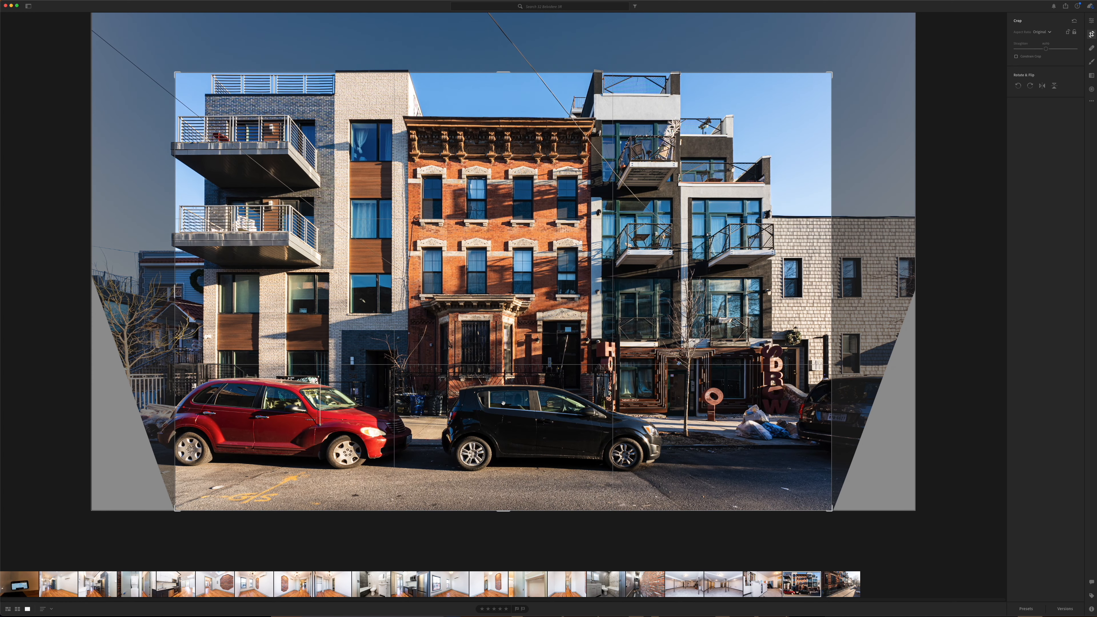
{"action": "left_click_drag", "start_coordinate": [507, 283], "coordinate": [504, 311]}
{"action": "left_click_drag", "start_coordinate": [503, 511], "coordinate": [503, 520]}
{"action": "left_click", "coordinate": [1091, 21]}
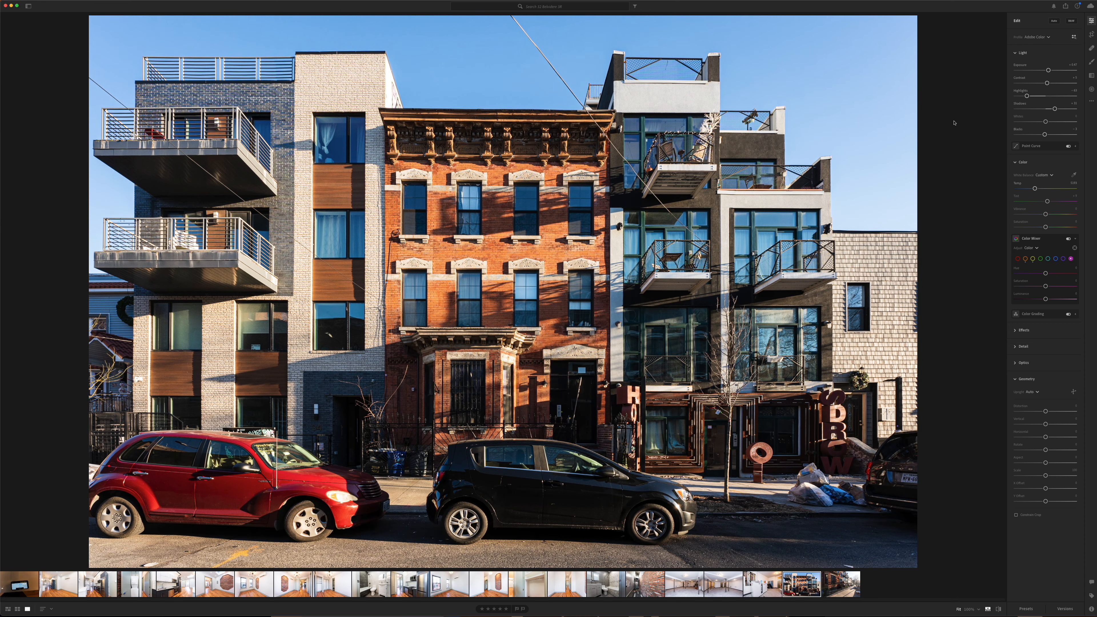
Copy the facade photo's edit settings onto the sidewalk fence photo and set its Upright to Vertical
{"action": "key", "text": "super+shift+c"}
{"action": "key", "text": "Return"}
{"action": "left_click", "coordinate": [847, 585]}
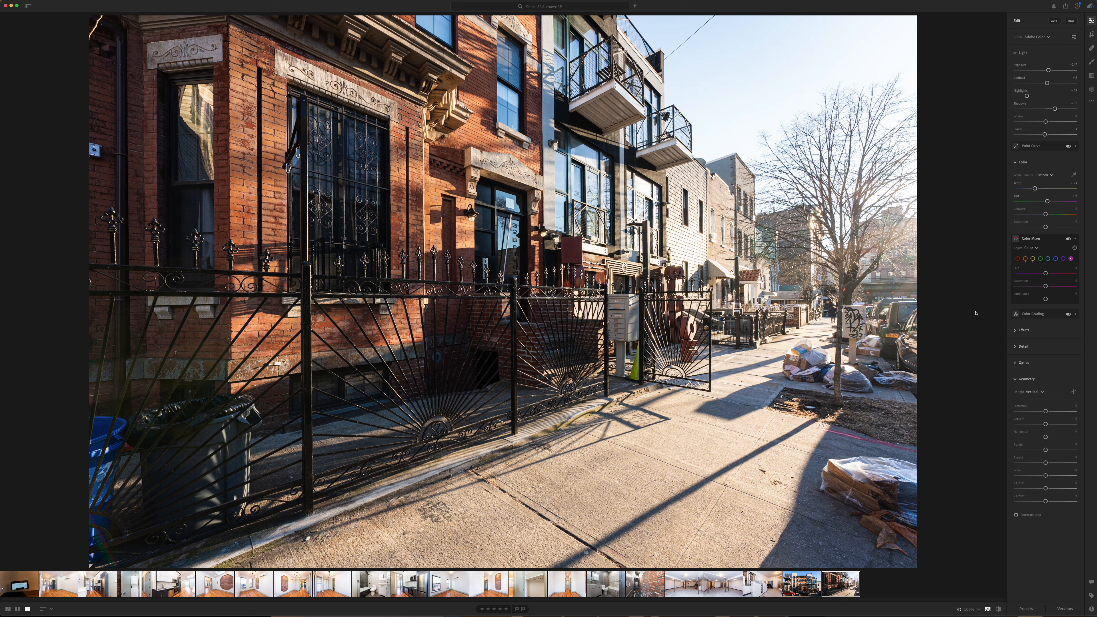
Warm the sidewalk photo's Temp, slightly lower its Exposure and check its photo info
{"action": "left_click_drag", "start_coordinate": [1035, 189], "coordinate": [1038, 189]}
{"action": "left_click_drag", "start_coordinate": [1046, 72], "coordinate": [1044, 72]}
{"action": "key", "text": "i"}
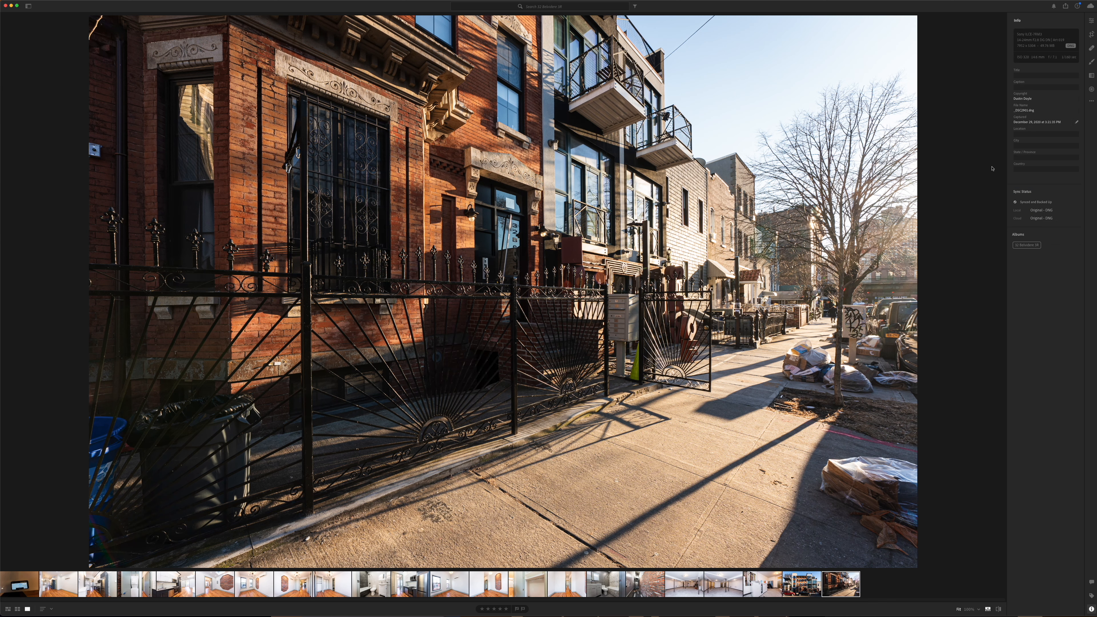
{"action": "key", "text": "e"}
Return to the living room photo with the wall air conditioner, raise its Exposure and cool its Temp slightly
{"action": "left_click", "coordinate": [24, 593]}
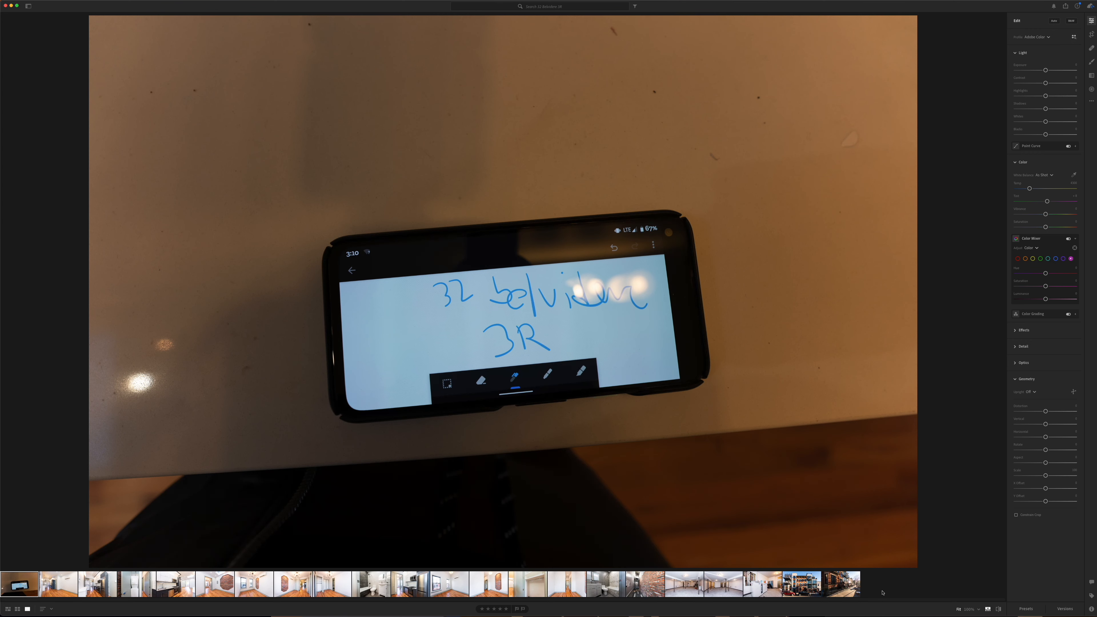
{"action": "left_click", "coordinate": [57, 595]}
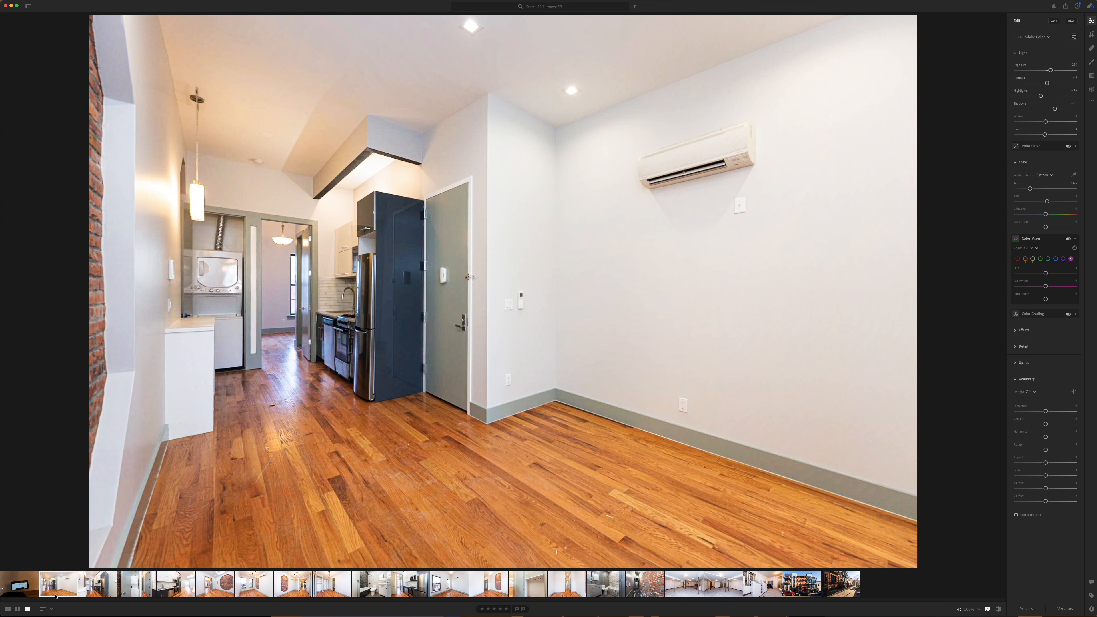
{"action": "left_click_drag", "start_coordinate": [1050, 70], "coordinate": [1053, 71]}
{"action": "left_click_drag", "start_coordinate": [1030, 188], "coordinate": [1029, 189]}
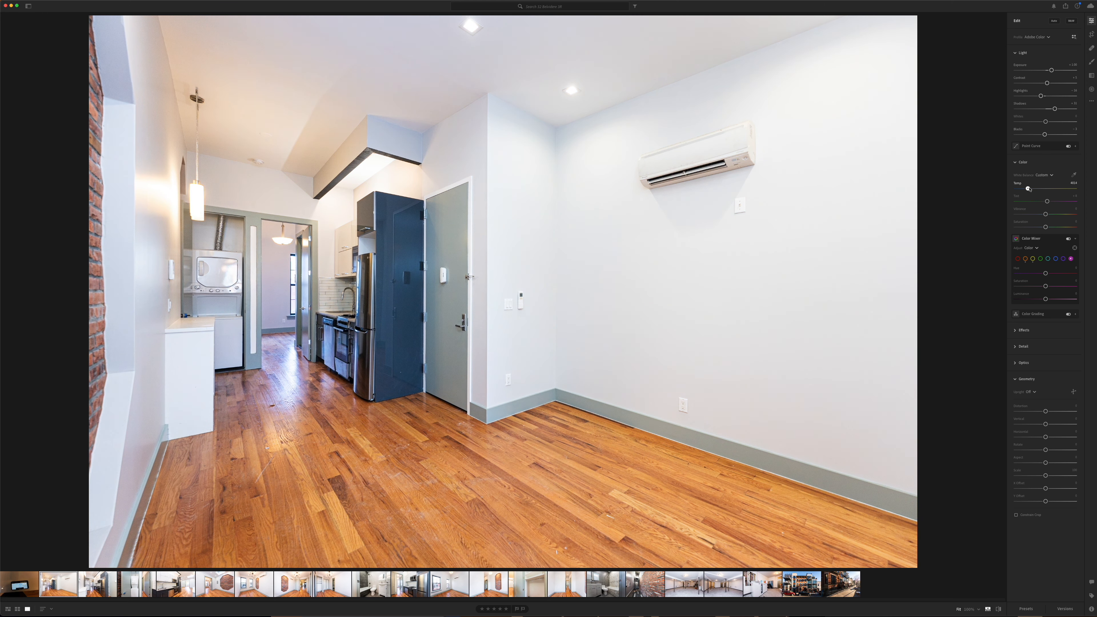